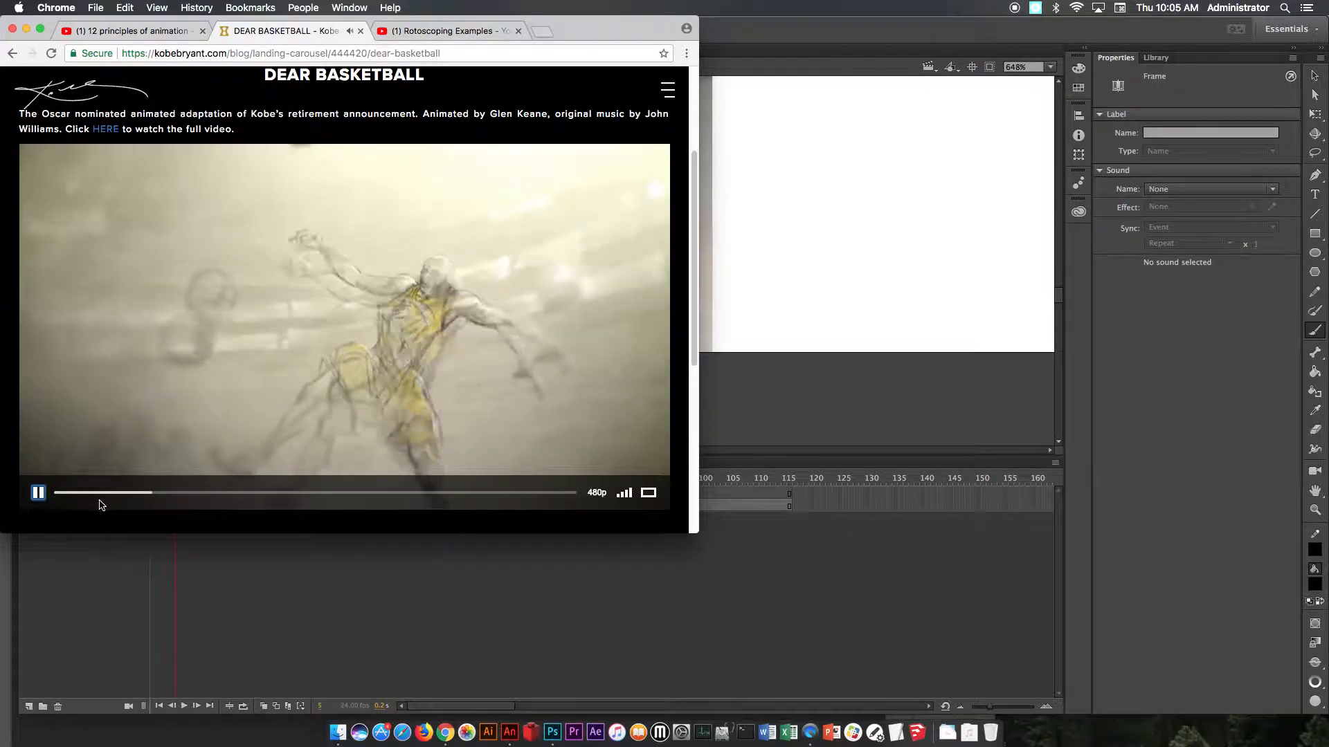
# - Skim the Dear Basketball clip and watch a short part of the Rotoscoping Examples video on YouTube
pyautogui.click(38, 493)
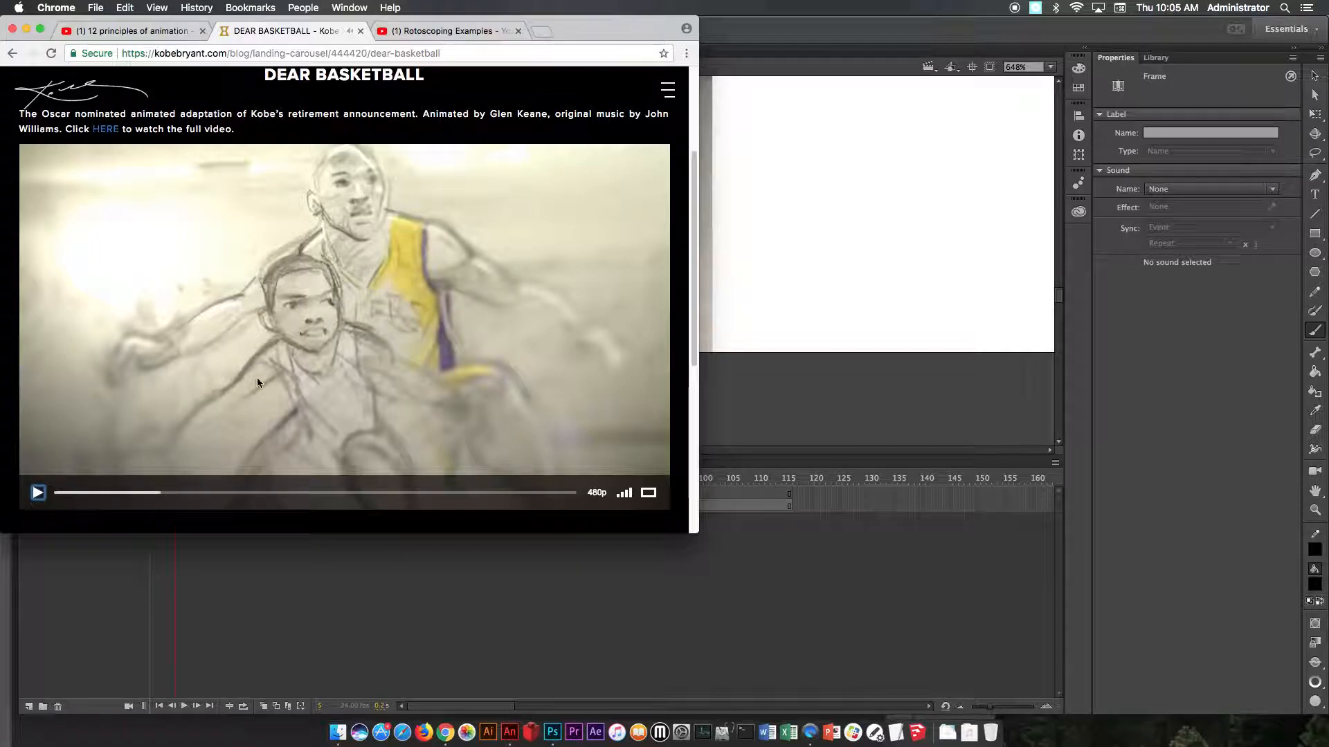
pyautogui.moveTo(160, 493); pyautogui.dragTo(519, 495)
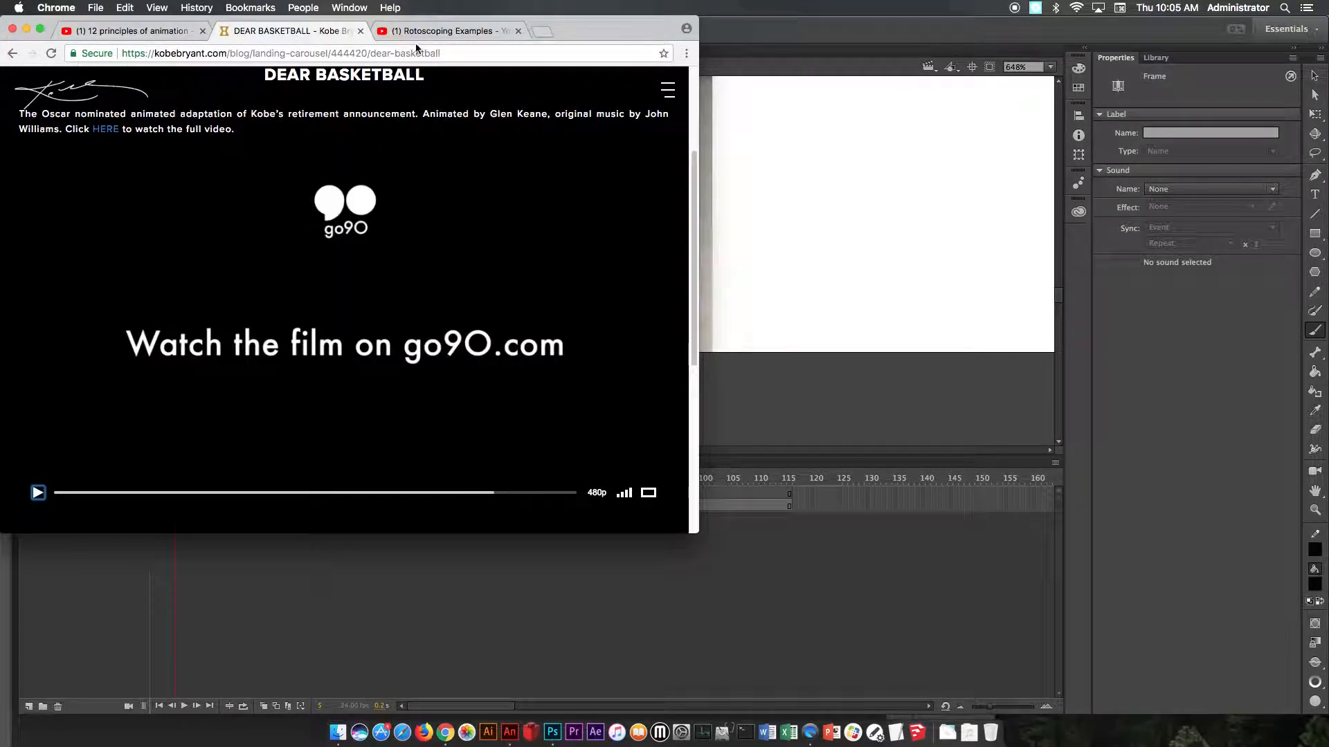
pyautogui.hotkey('ctrl', 'Tab')
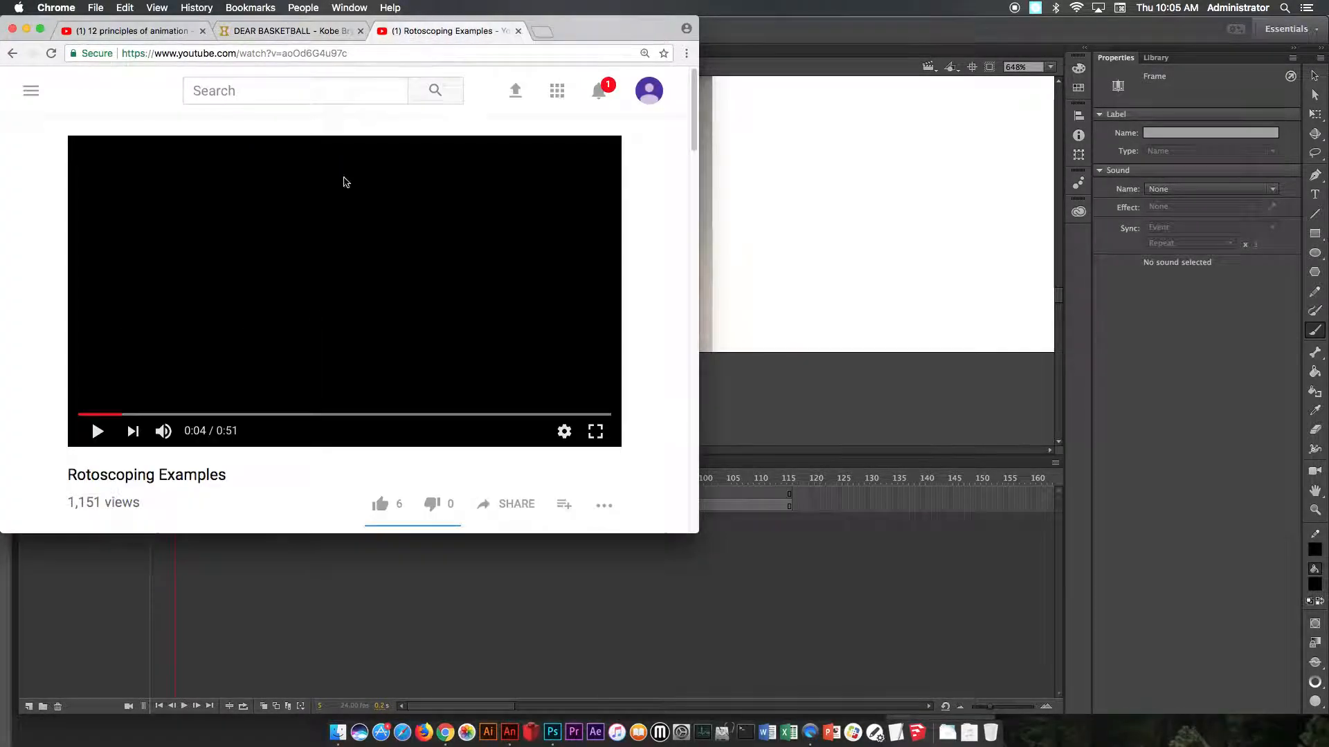
pyautogui.click(98, 431)
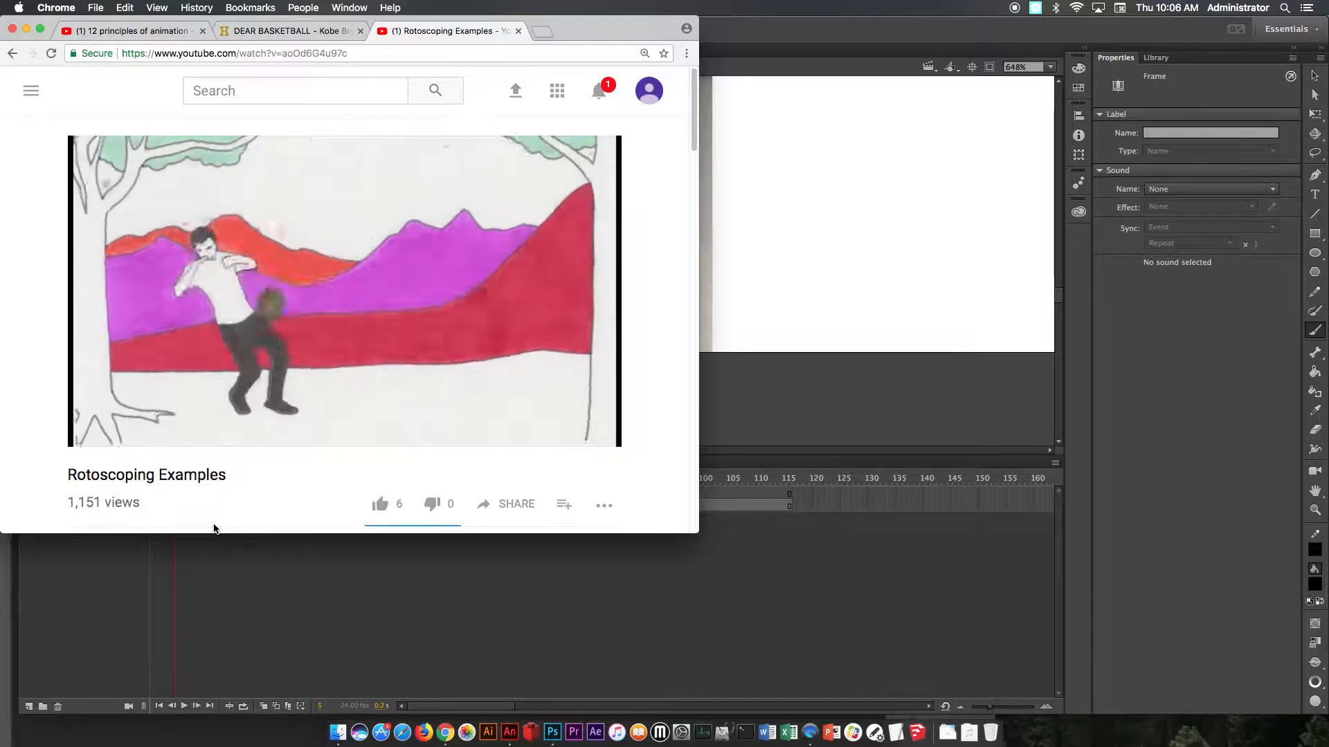
pyautogui.click(99, 432)
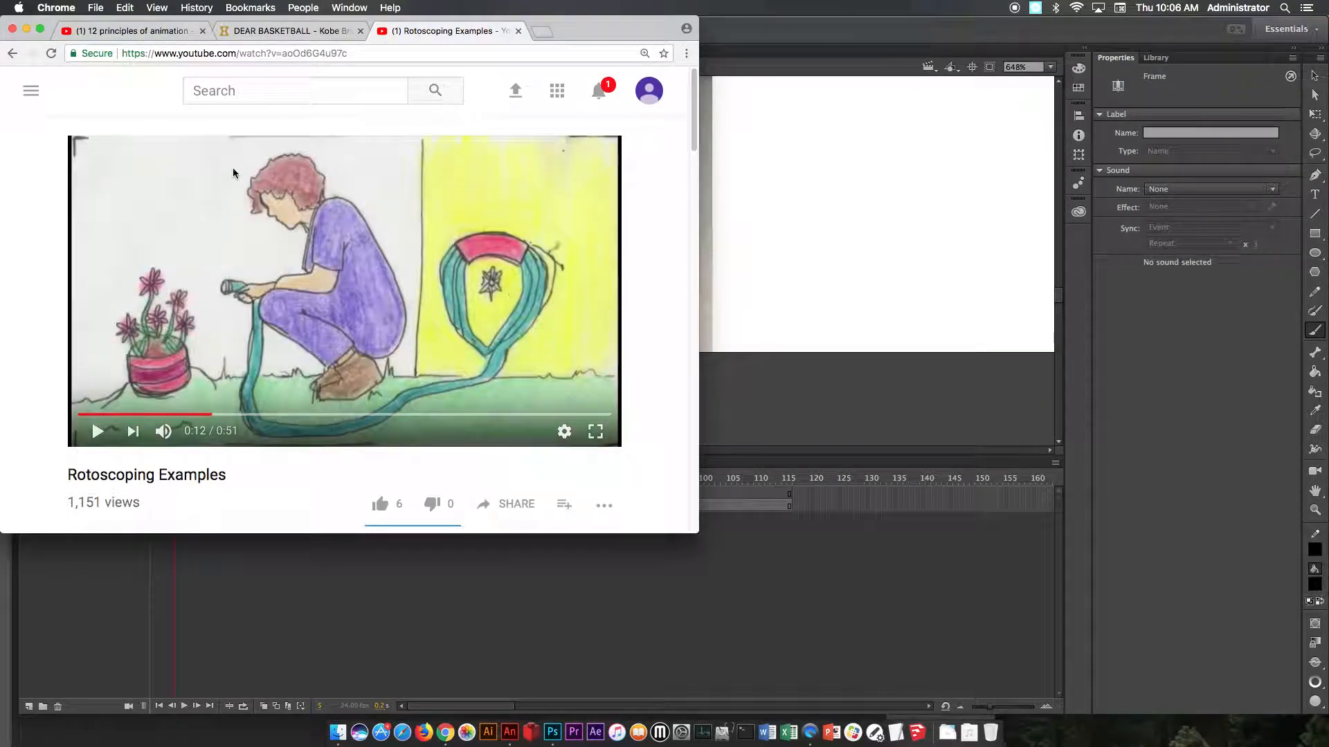
# - Put the browser away, switch to Animate CC and create a new ActionScript 3.0 document of 550 × 400 px at 24 fps
pyautogui.click(26, 29)
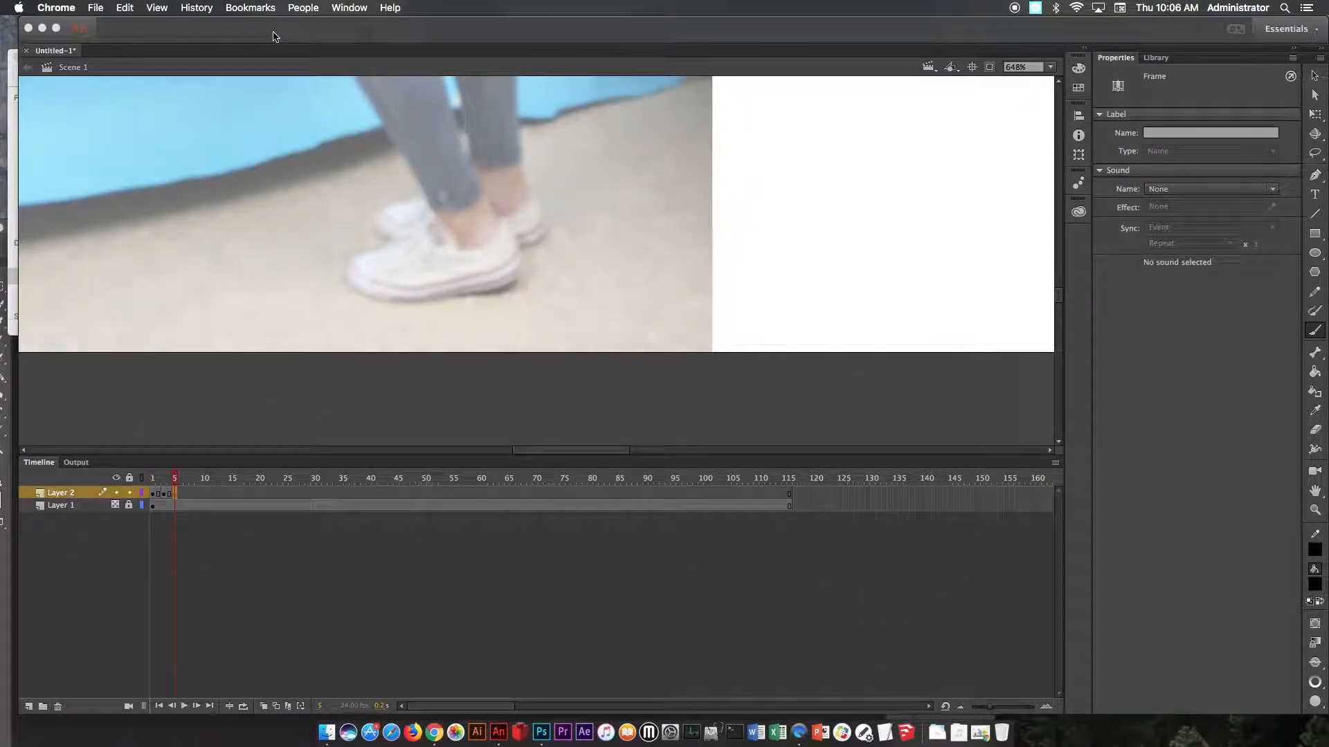
pyautogui.click(96, 7)
pyautogui.click(97, 5)
pyautogui.click(141, 30)
pyautogui.click(113, 8)
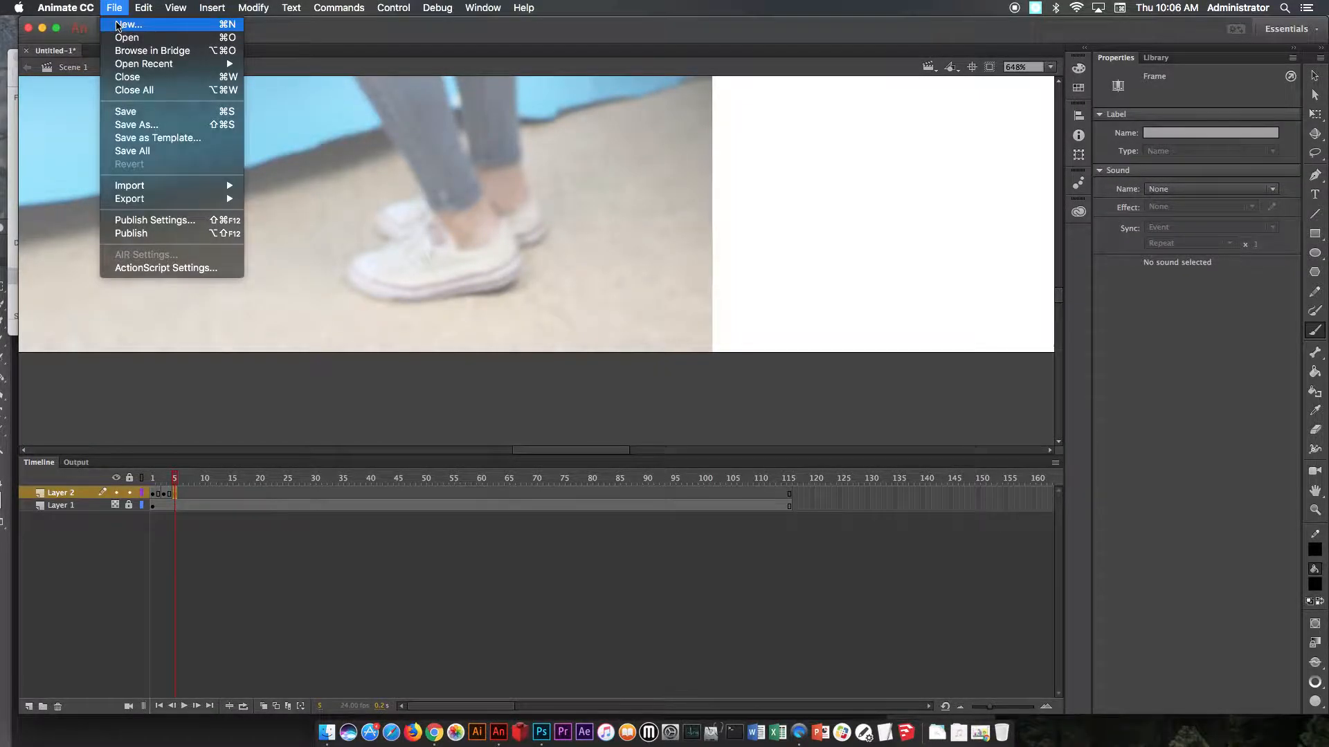
pyautogui.click(118, 26)
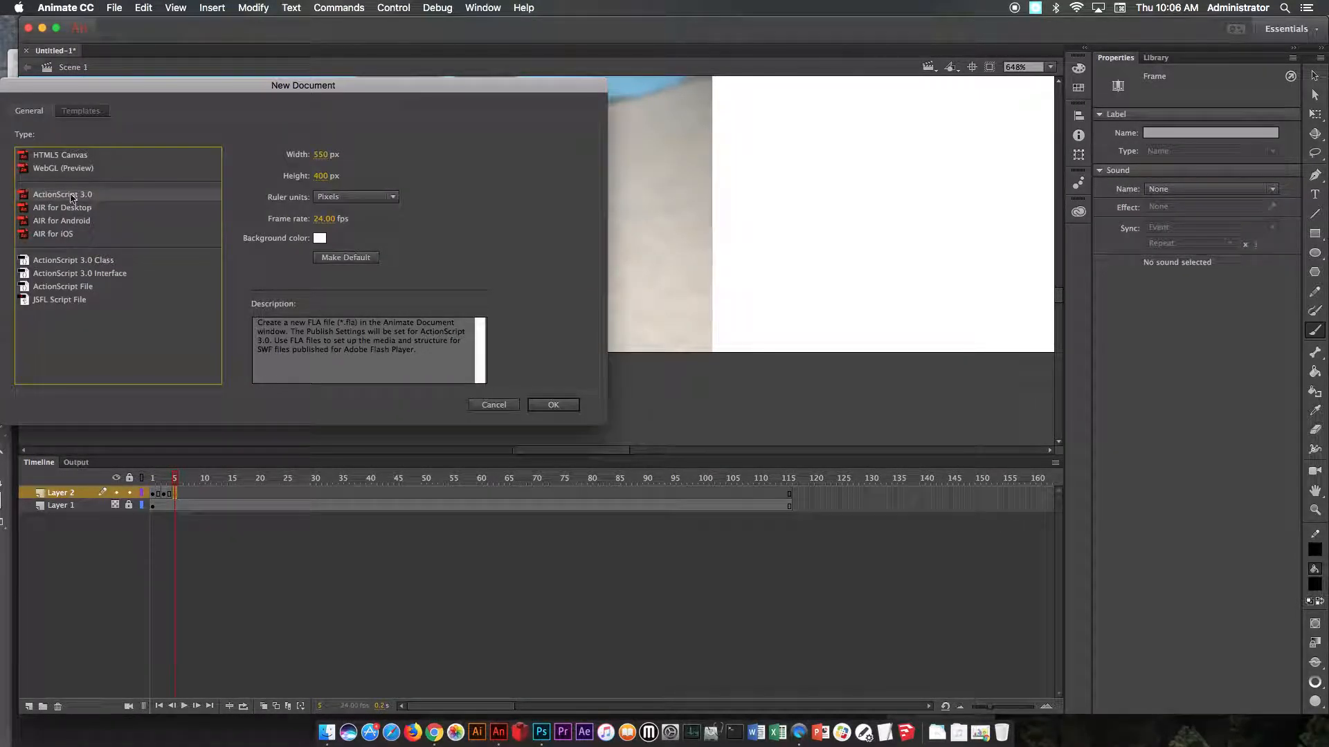
pyautogui.click(553, 405)
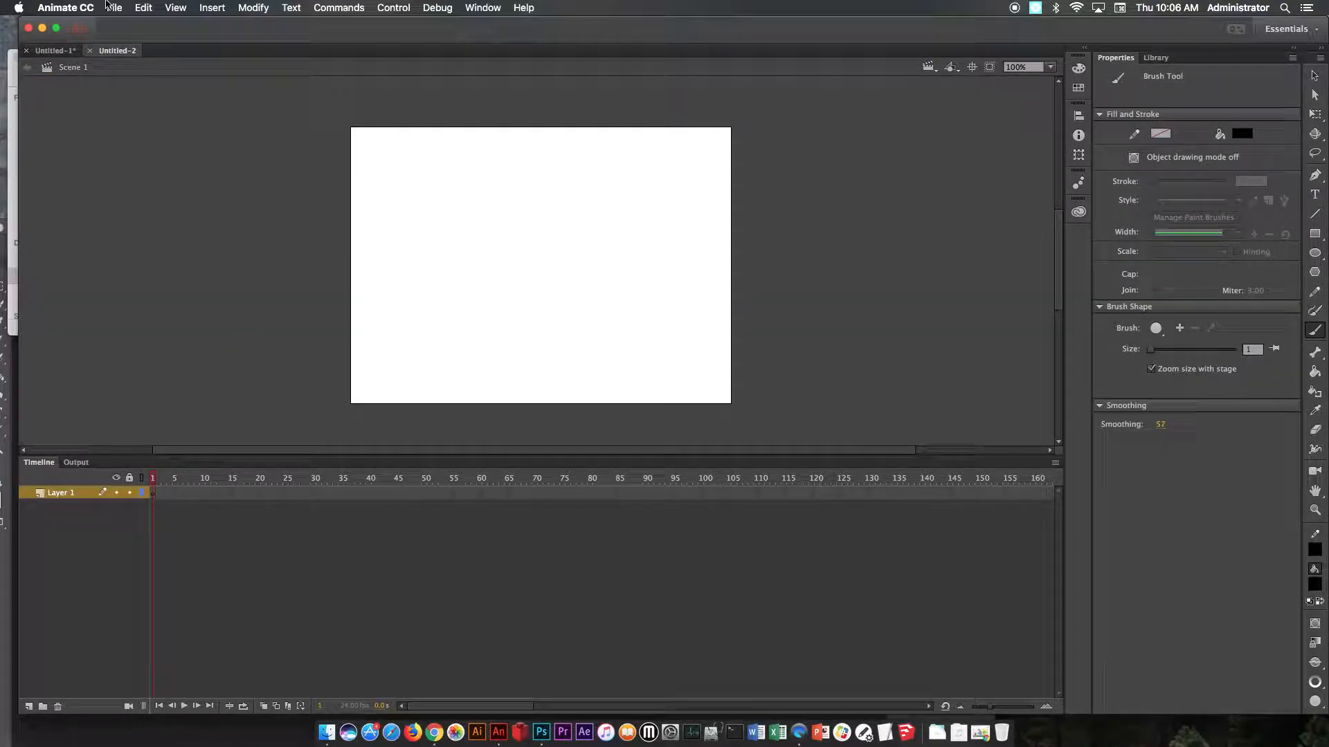
# - Rename Layer 1 as "video" and select its first frame
pyautogui.doubleClick(62, 493)
pyautogui.write('V')
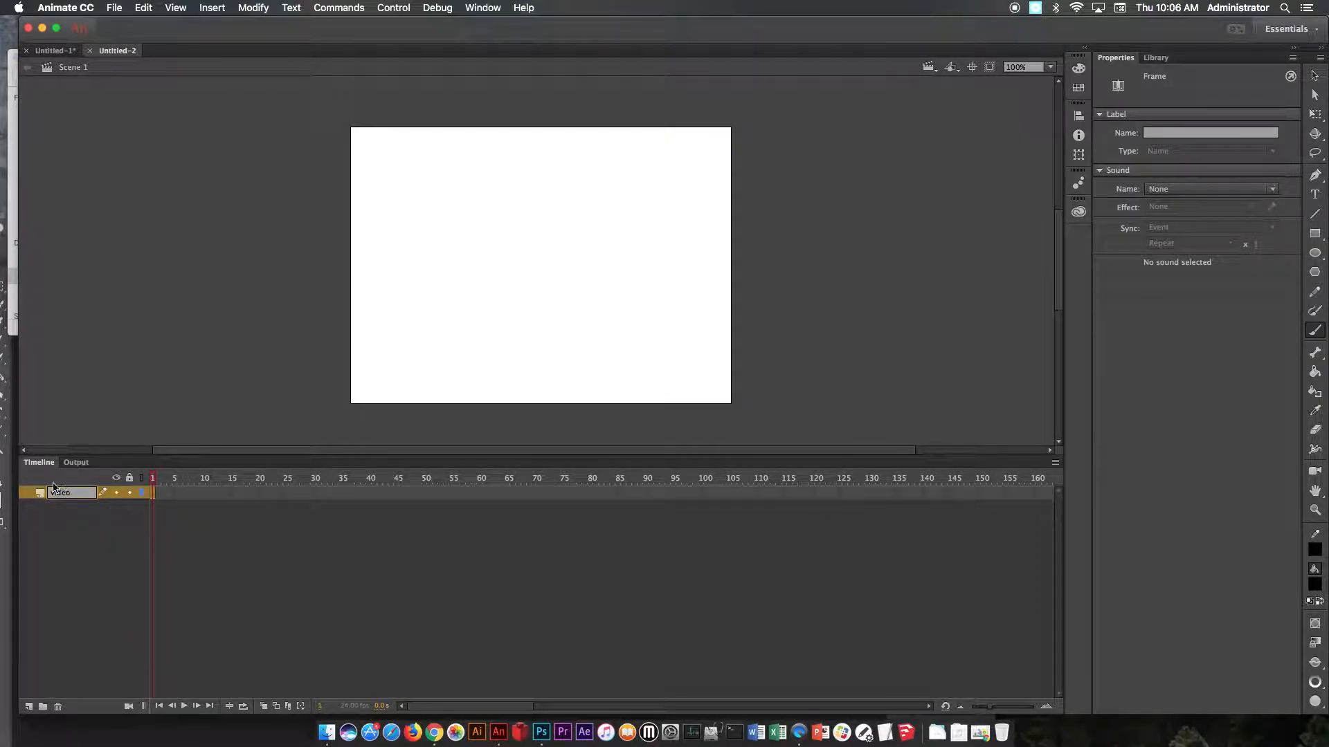
pyautogui.click(91, 516)
pyautogui.click(153, 495)
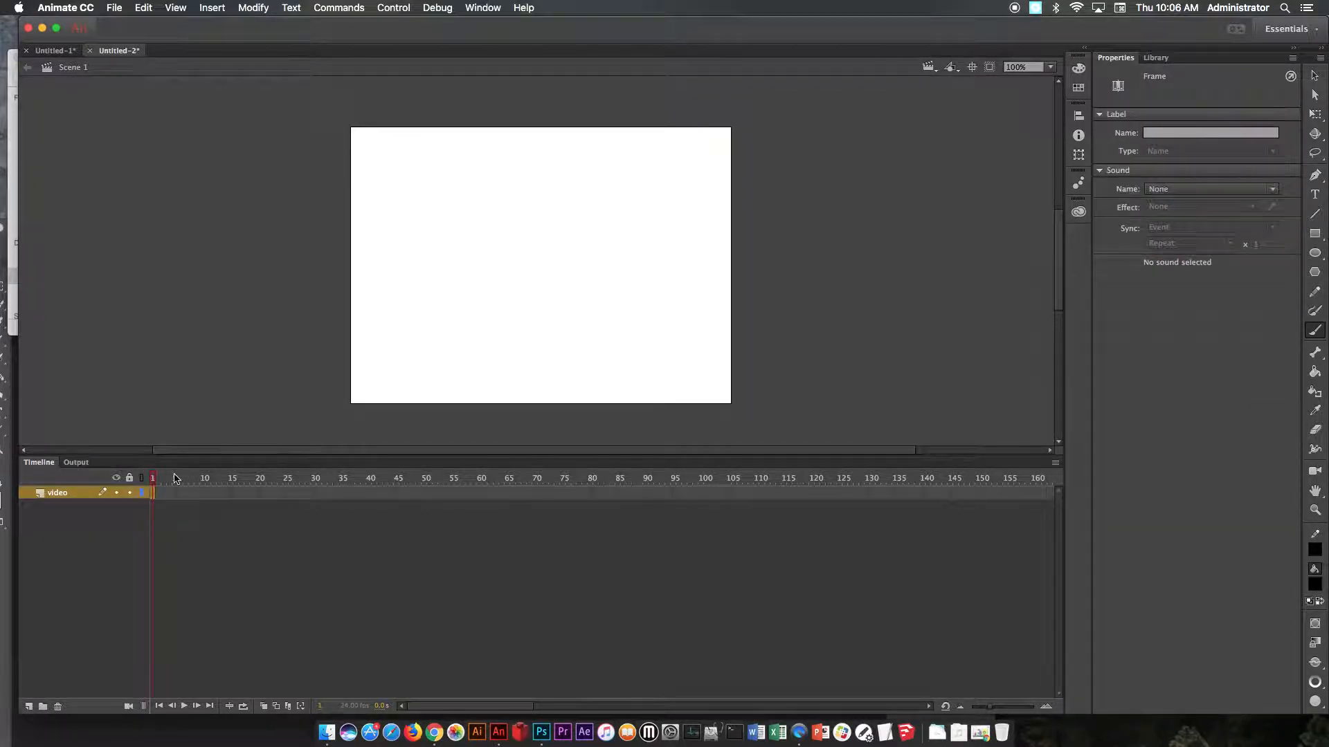
# - Start a video import that embeds H.264 video in the timeline, using MVI_0208.MOV from the extra files folder on the graphics volume
pyautogui.click(121, 5)
pyautogui.moveTo(166, 184)
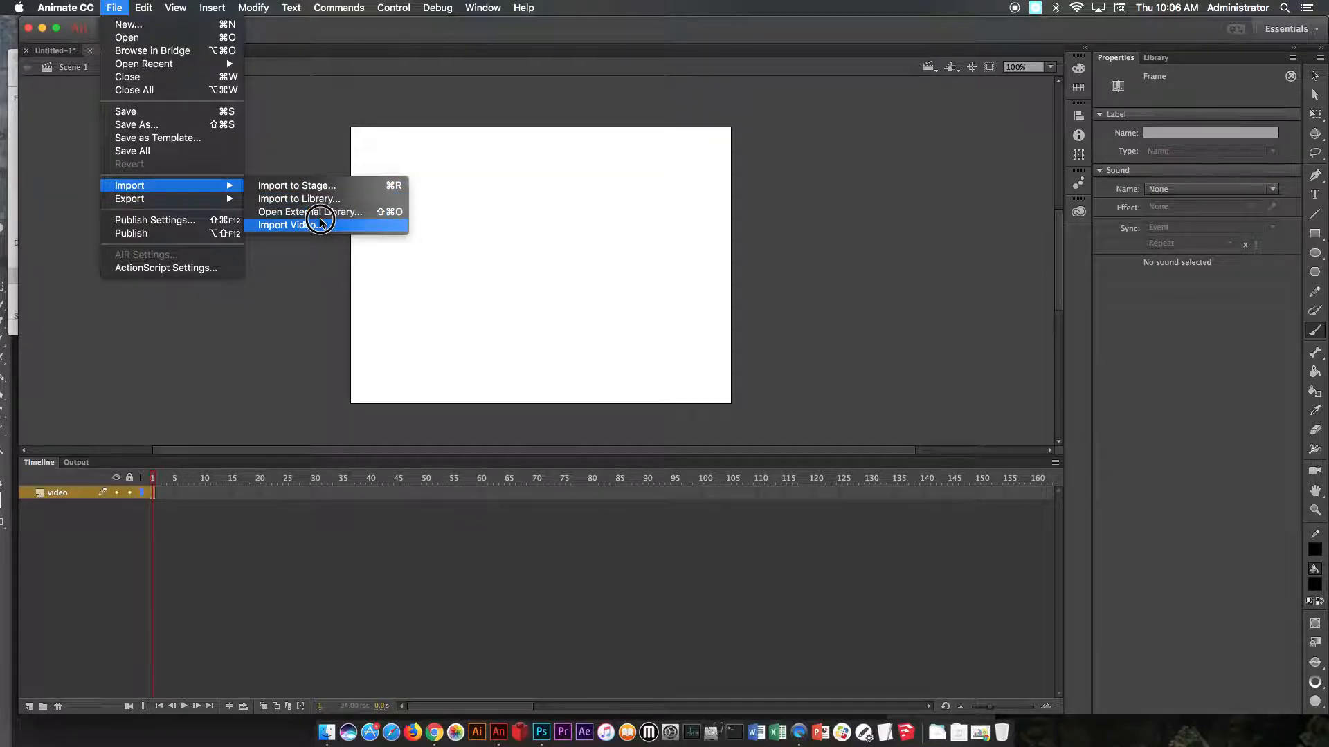
pyautogui.click(320, 223)
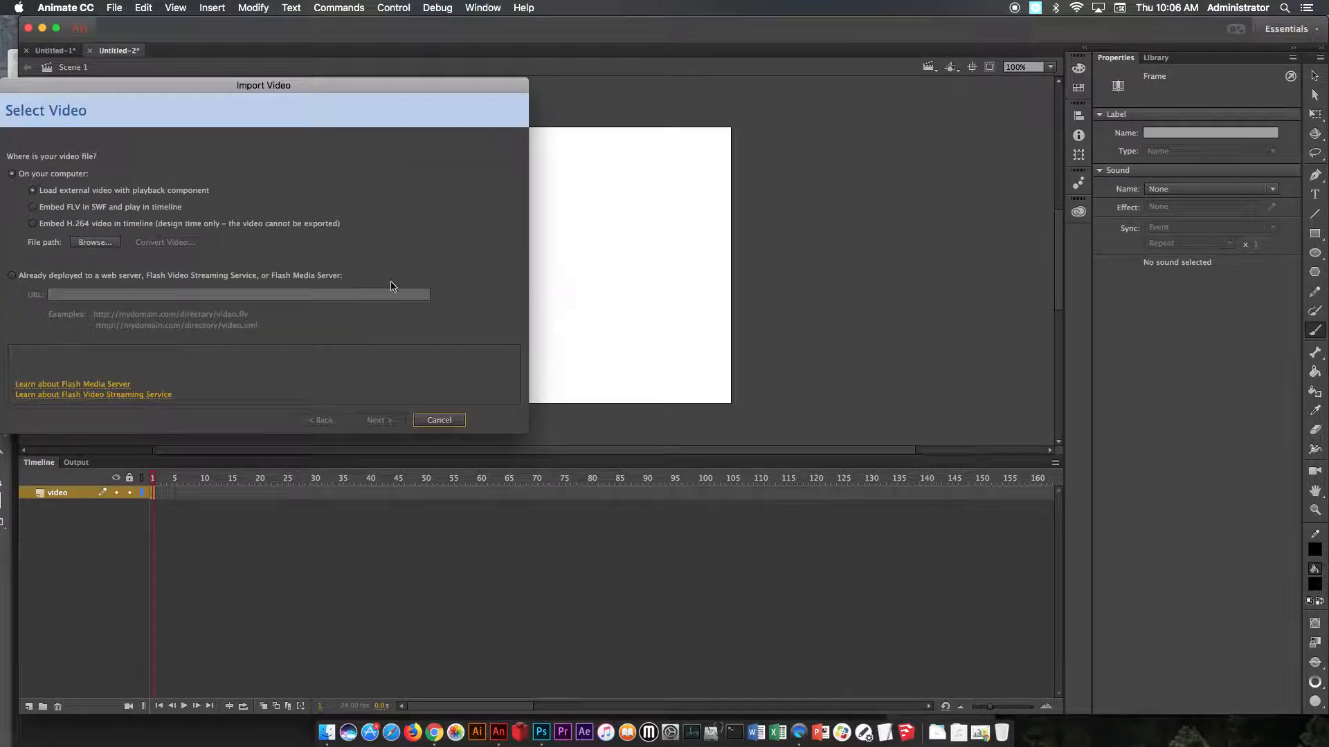
pyautogui.click(51, 224)
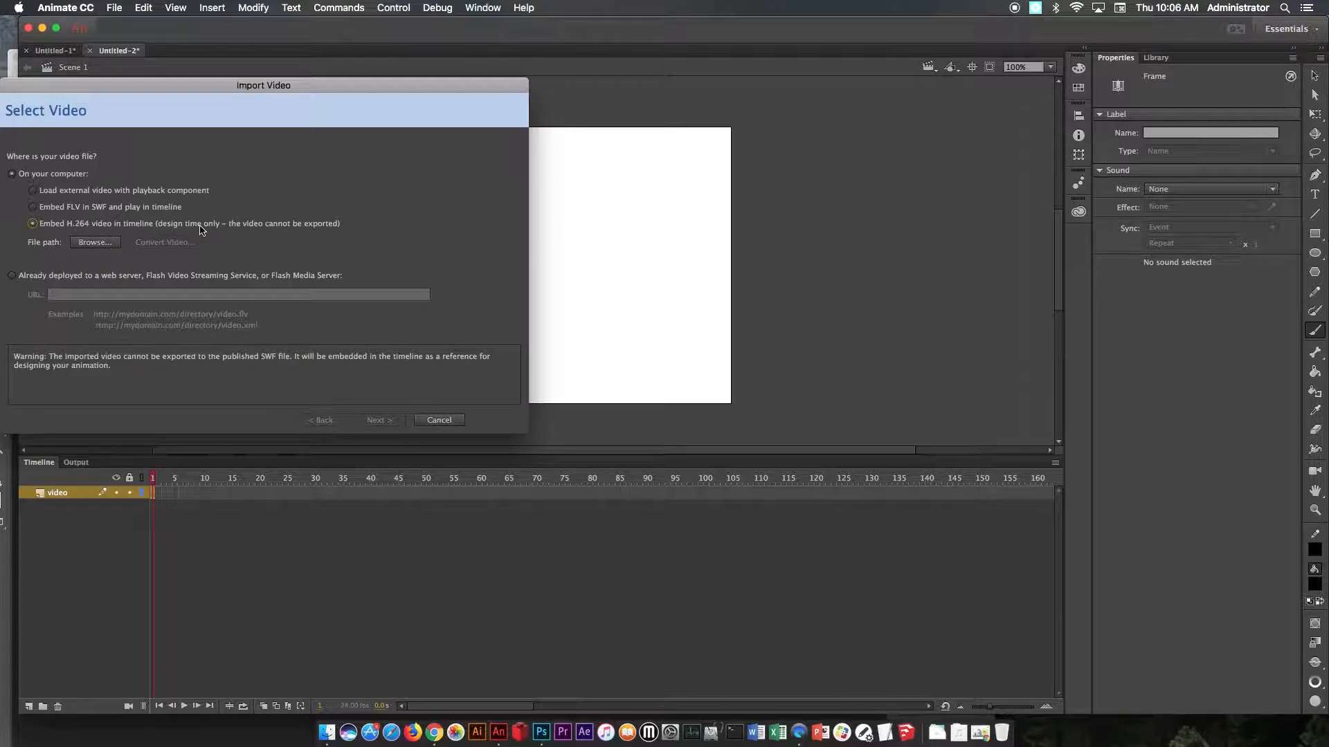
pyautogui.click(94, 242)
pyautogui.click(97, 303)
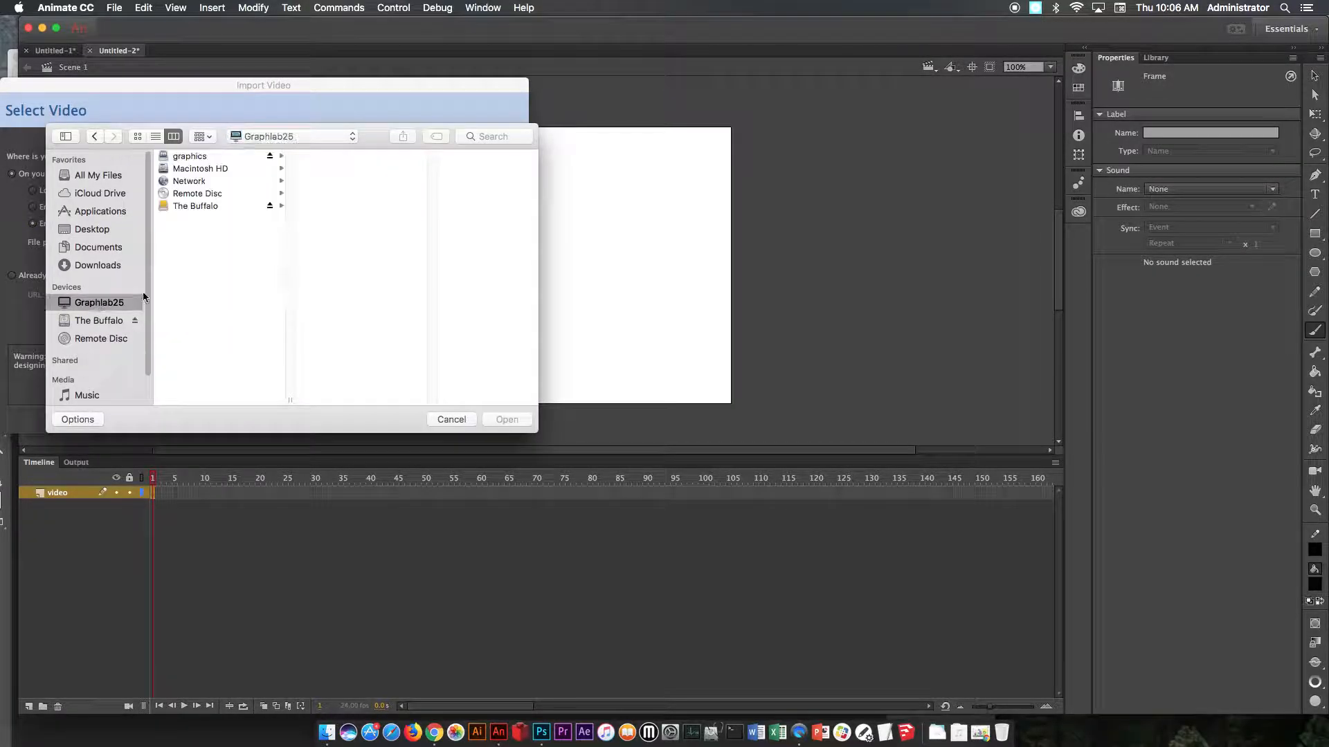
pyautogui.click(206, 156)
pyautogui.click(339, 156)
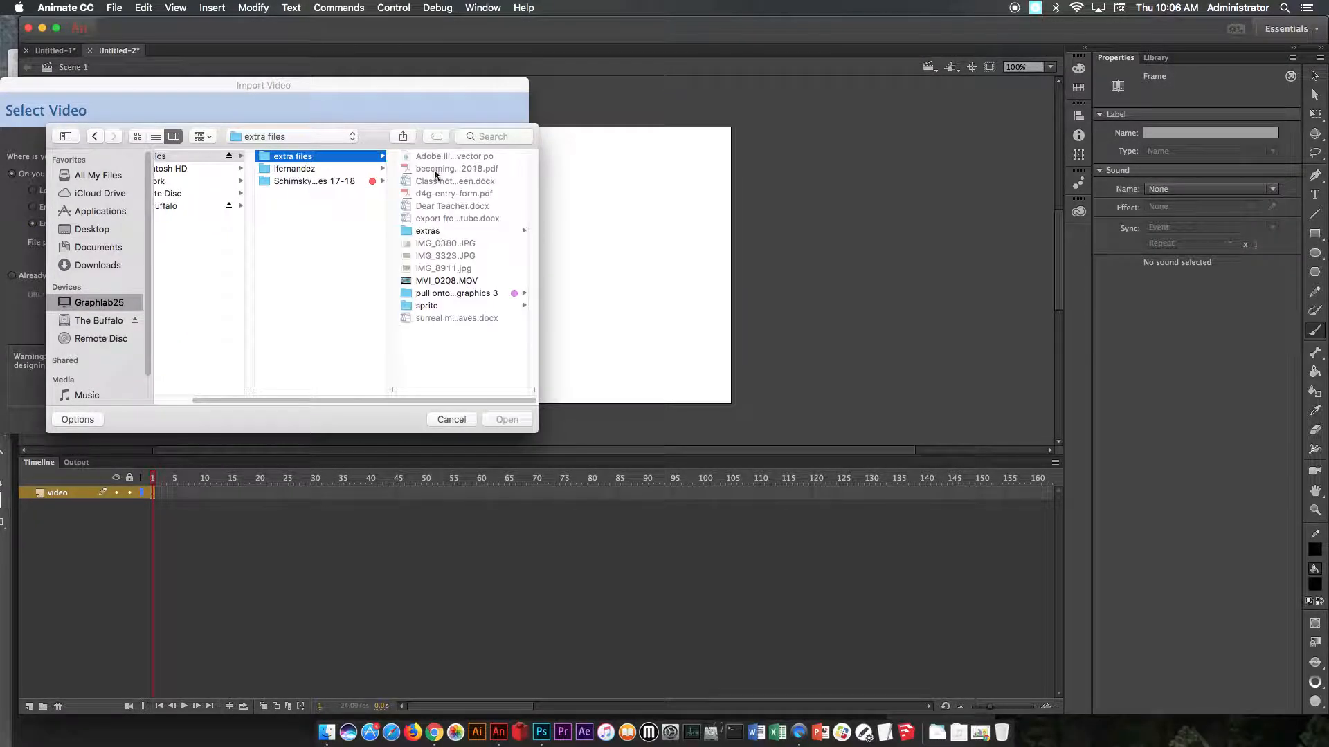
pyautogui.click(432, 281)
pyautogui.click(507, 420)
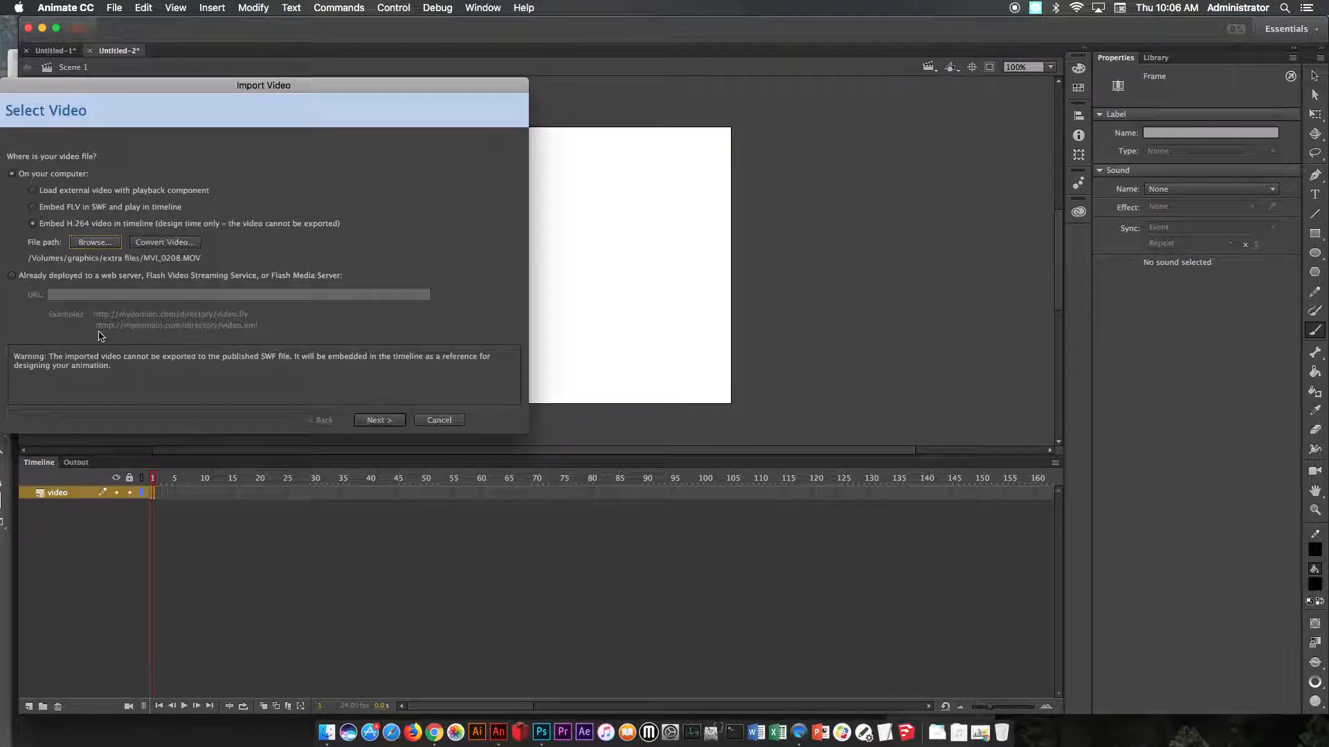
# - Finish importing the clip as embedded video without audio, placed on the stage with the timeline expanded as needed
pyautogui.click(391, 421)
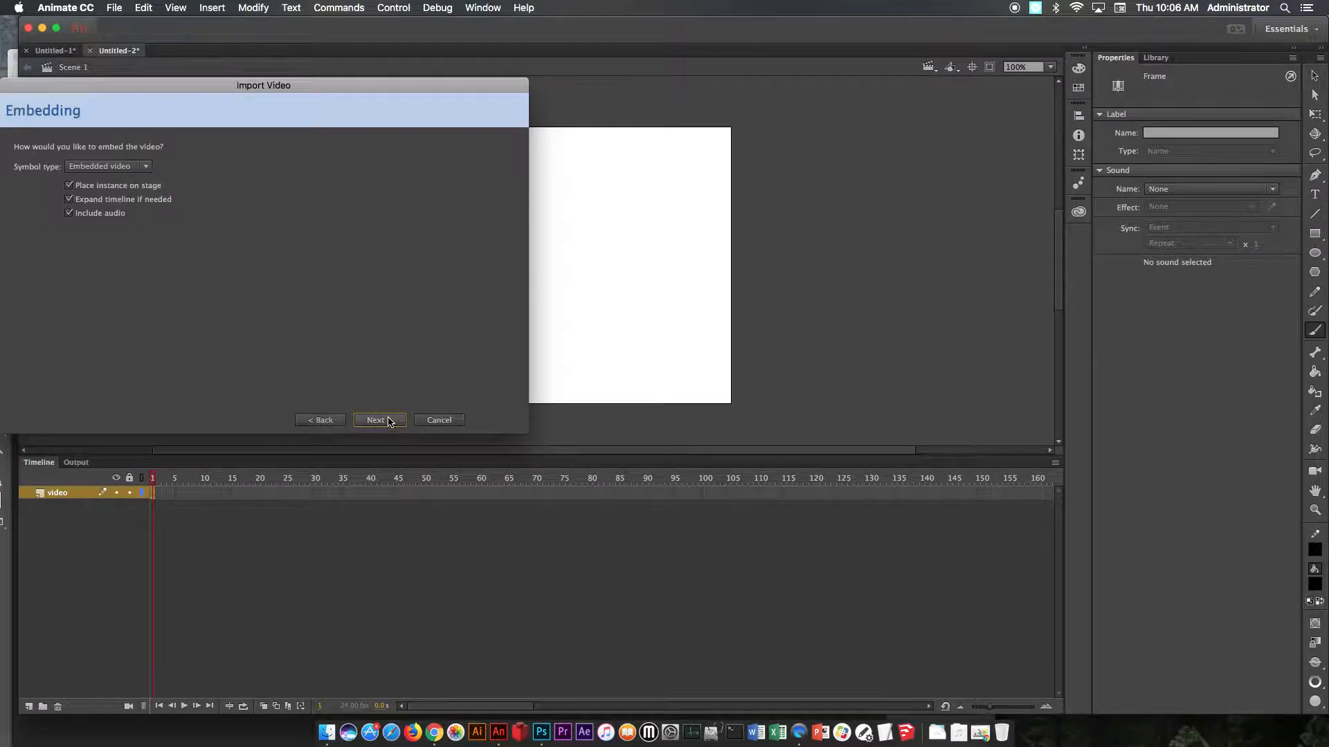
pyautogui.click(72, 216)
pyautogui.click(386, 422)
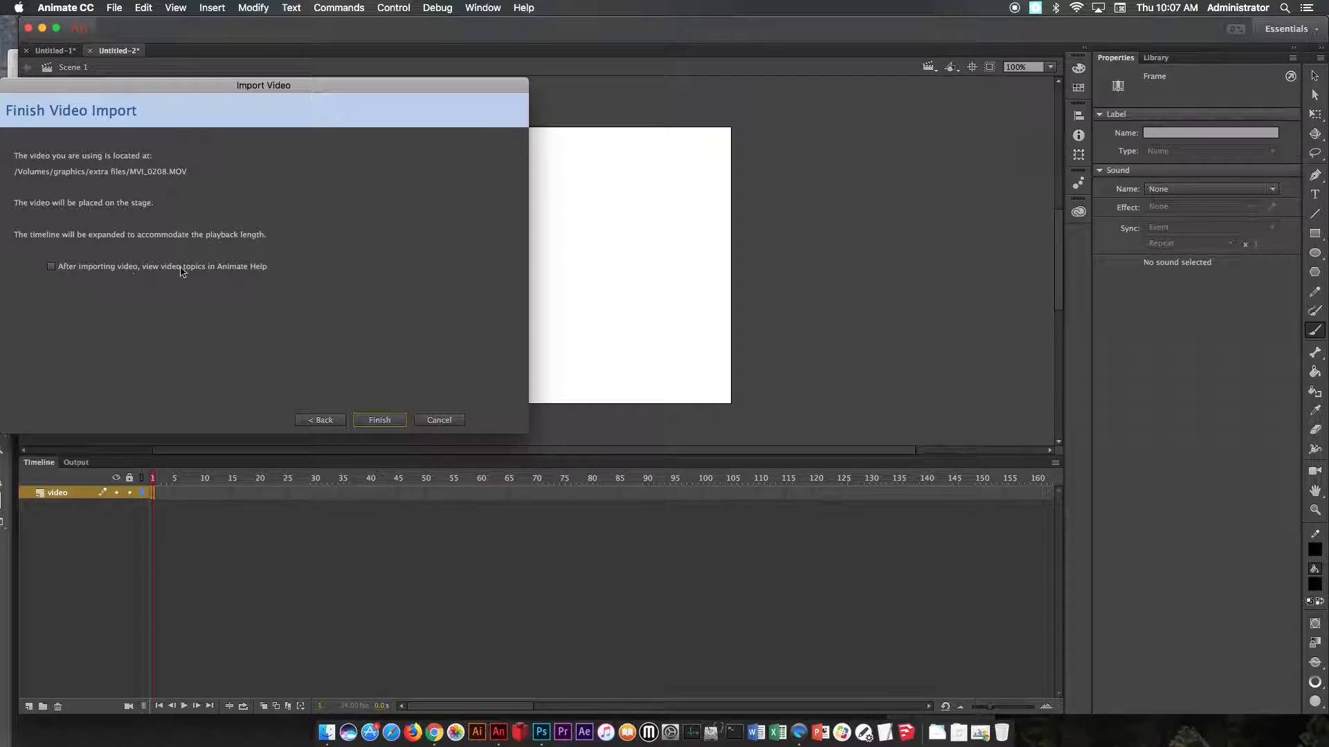
pyautogui.click(386, 423)
pyautogui.click(319, 419)
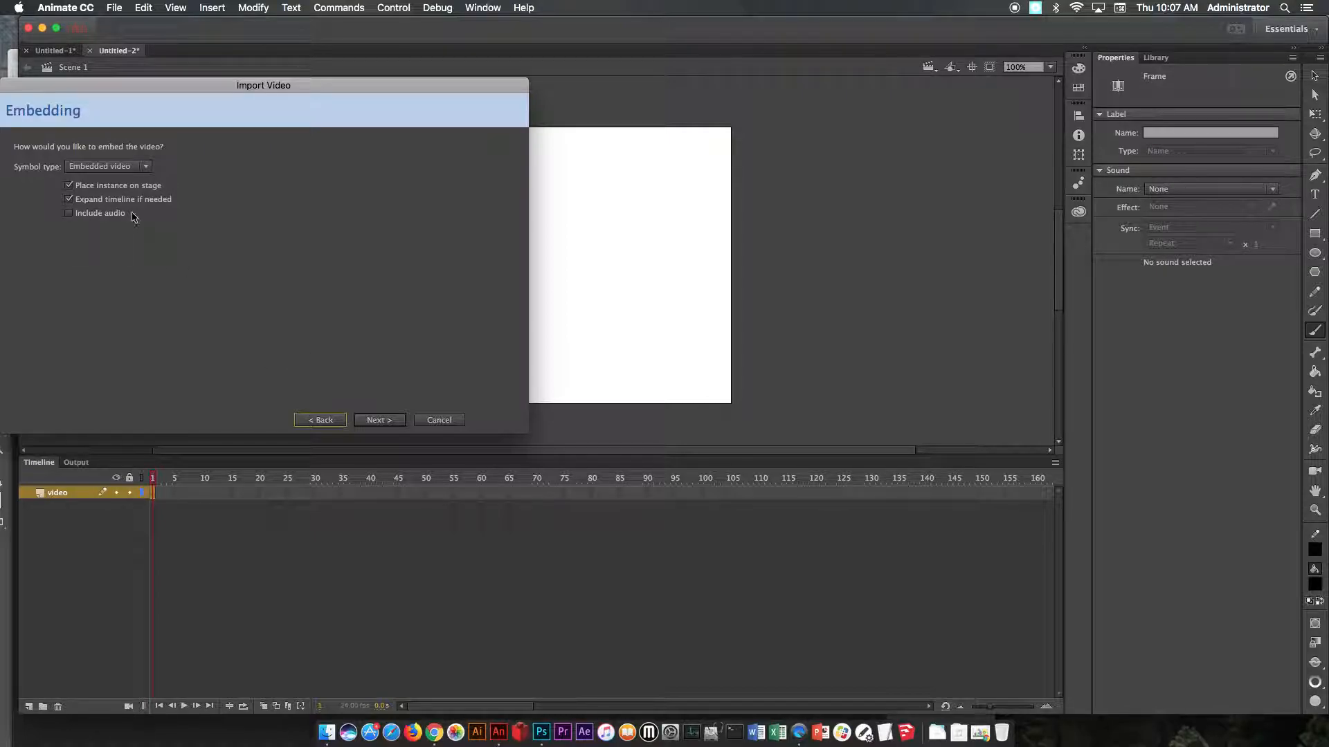
pyautogui.click(384, 420)
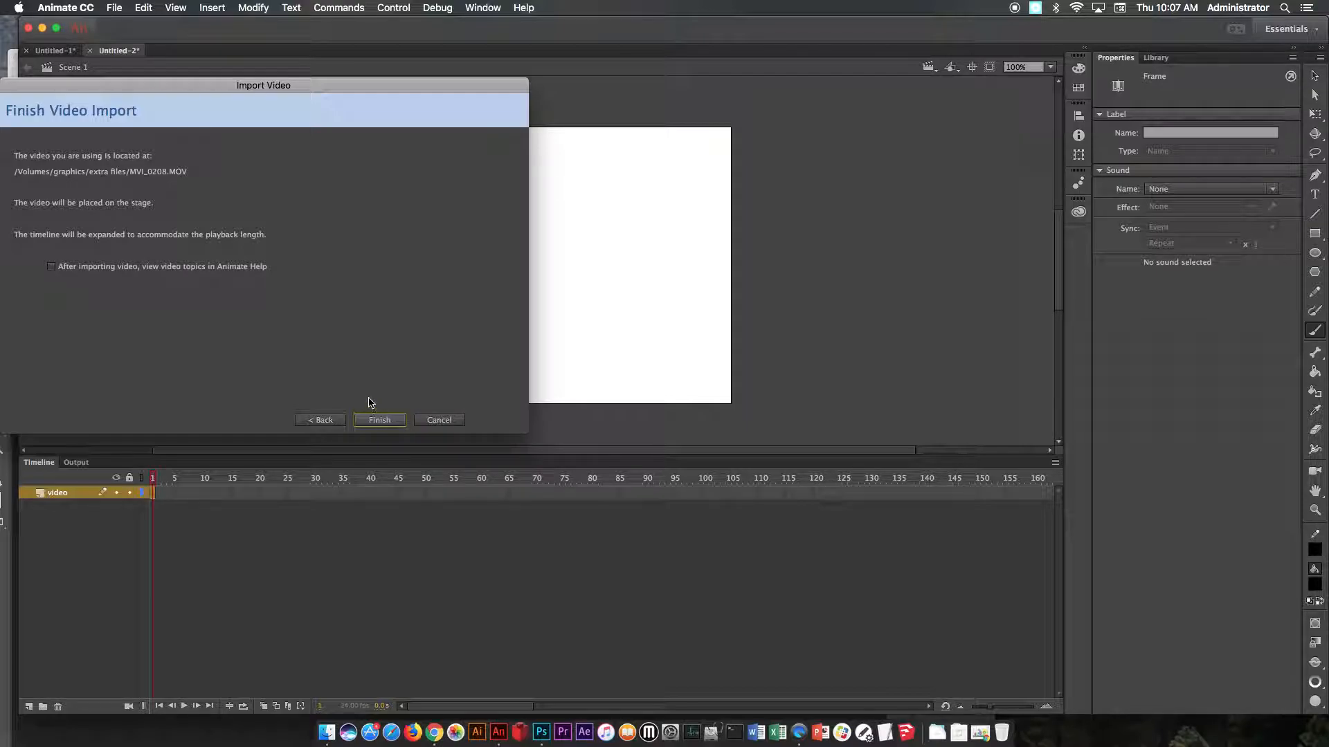
pyautogui.press('Return')
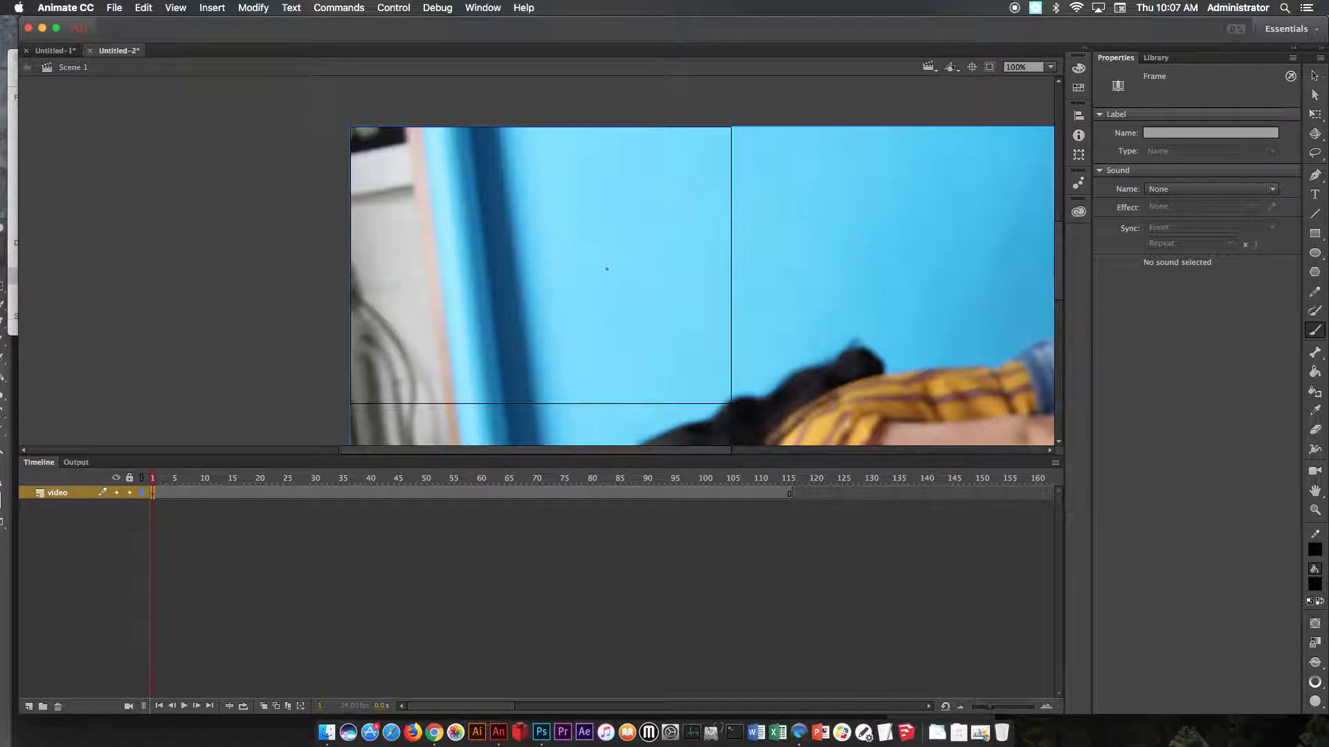
# - Rotate the video upright, scale it to about 208 × 369 px inside the stage, and scrub through its frames
pyautogui.click(1314, 116)
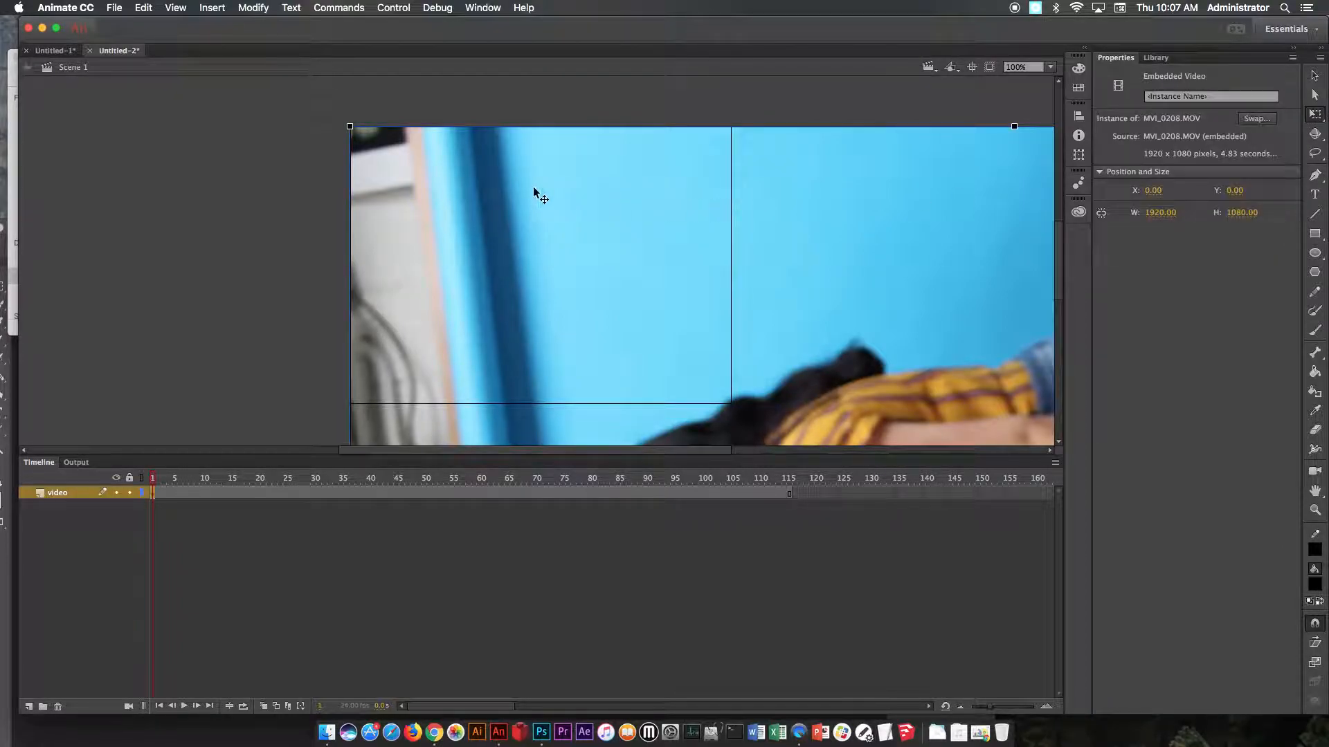
pyautogui.moveTo(348, 127); pyautogui.dragTo(802, 395)
pyautogui.moveTo(898, 424); pyautogui.dragTo(621, 166)
pyautogui.moveTo(584, 237); pyautogui.dragTo(590, 243)
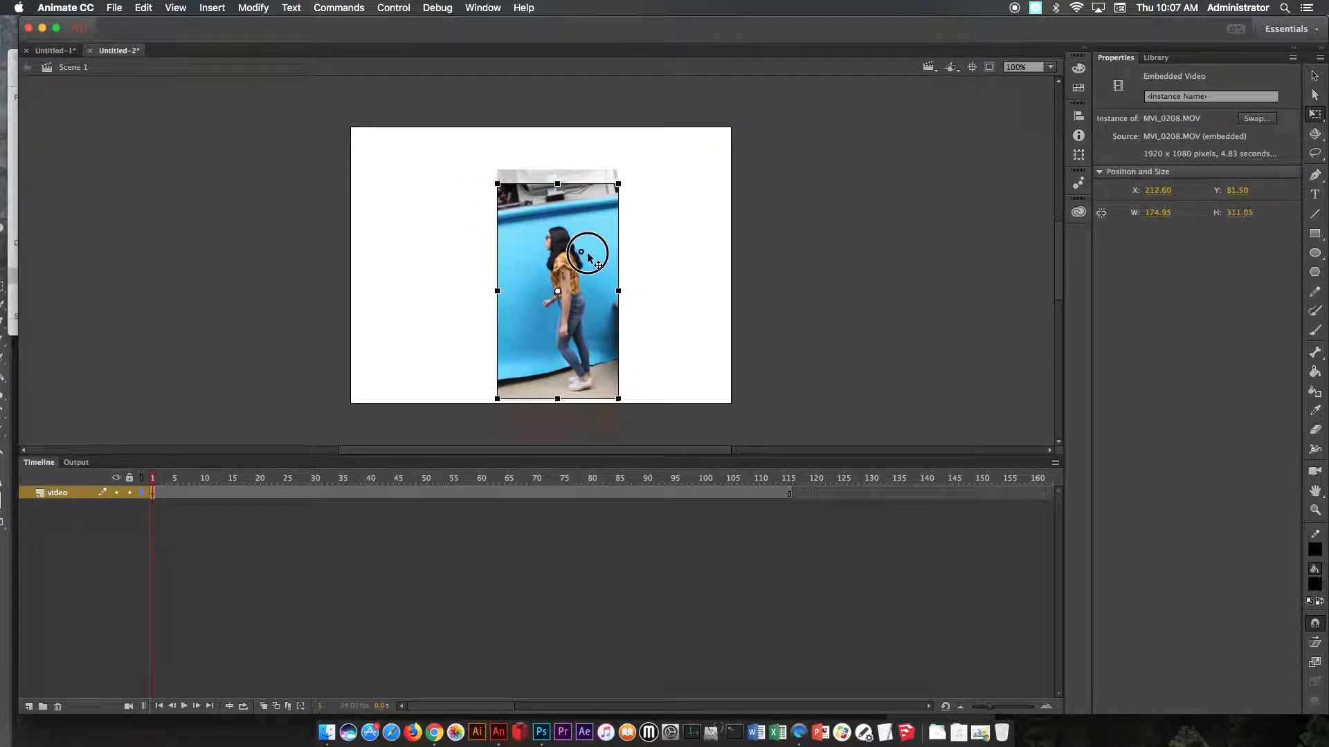
pyautogui.moveTo(615, 171); pyautogui.dragTo(630, 164)
pyautogui.moveTo(592, 243); pyautogui.dragTo(612, 222)
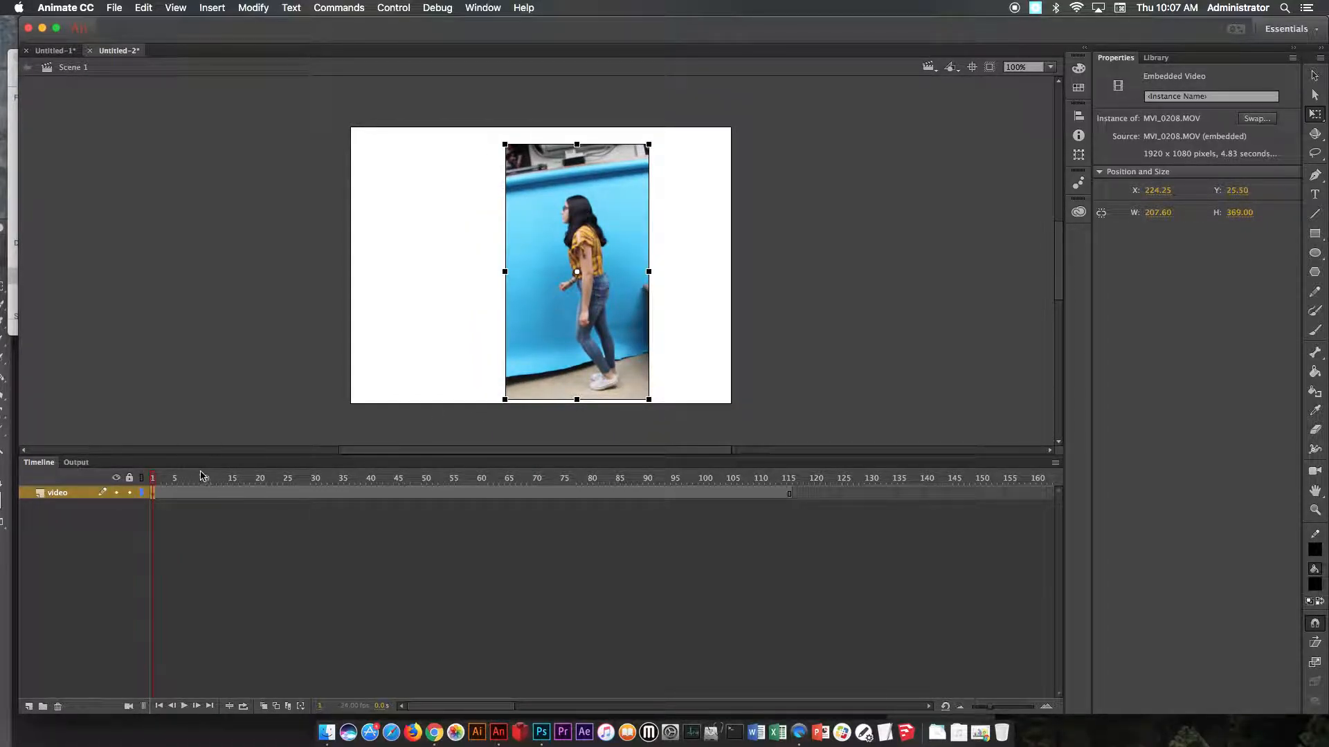
pyautogui.moveTo(180, 479); pyautogui.dragTo(153, 482)
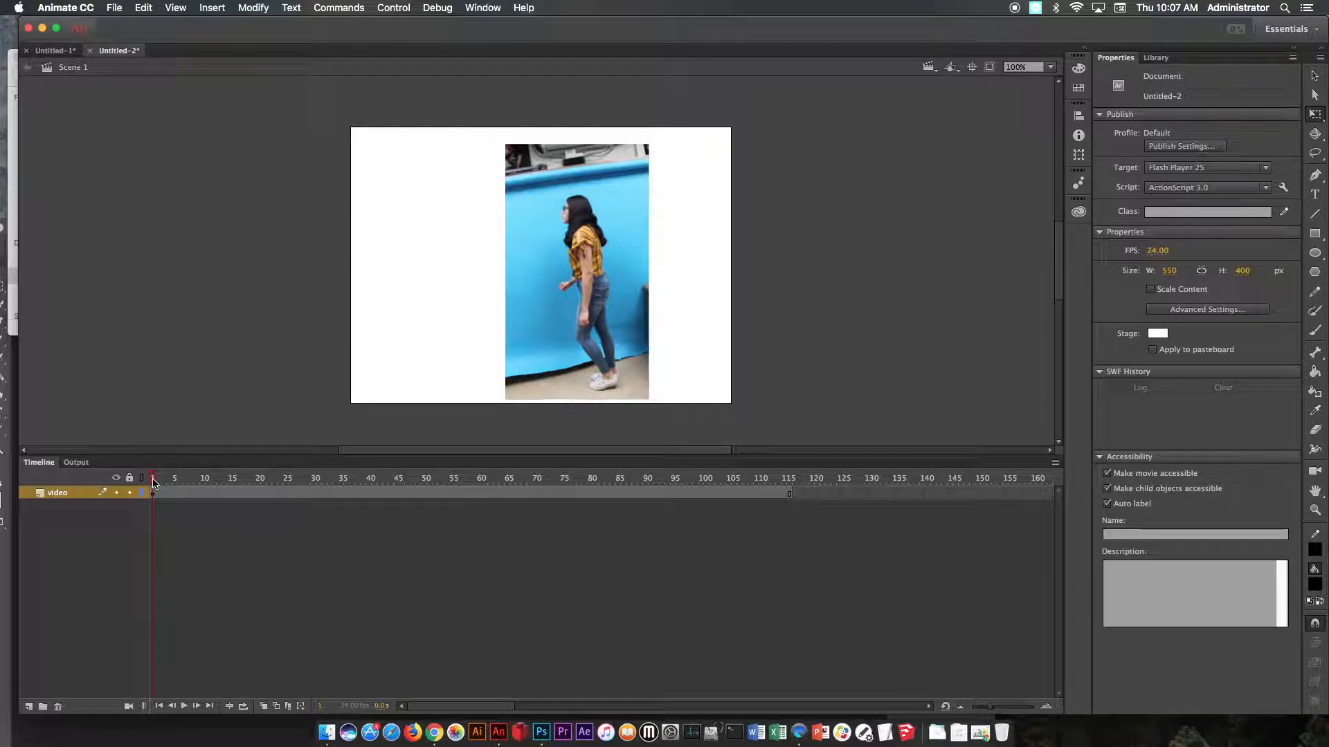
pyautogui.moveTo(153, 482); pyautogui.dragTo(798, 483)
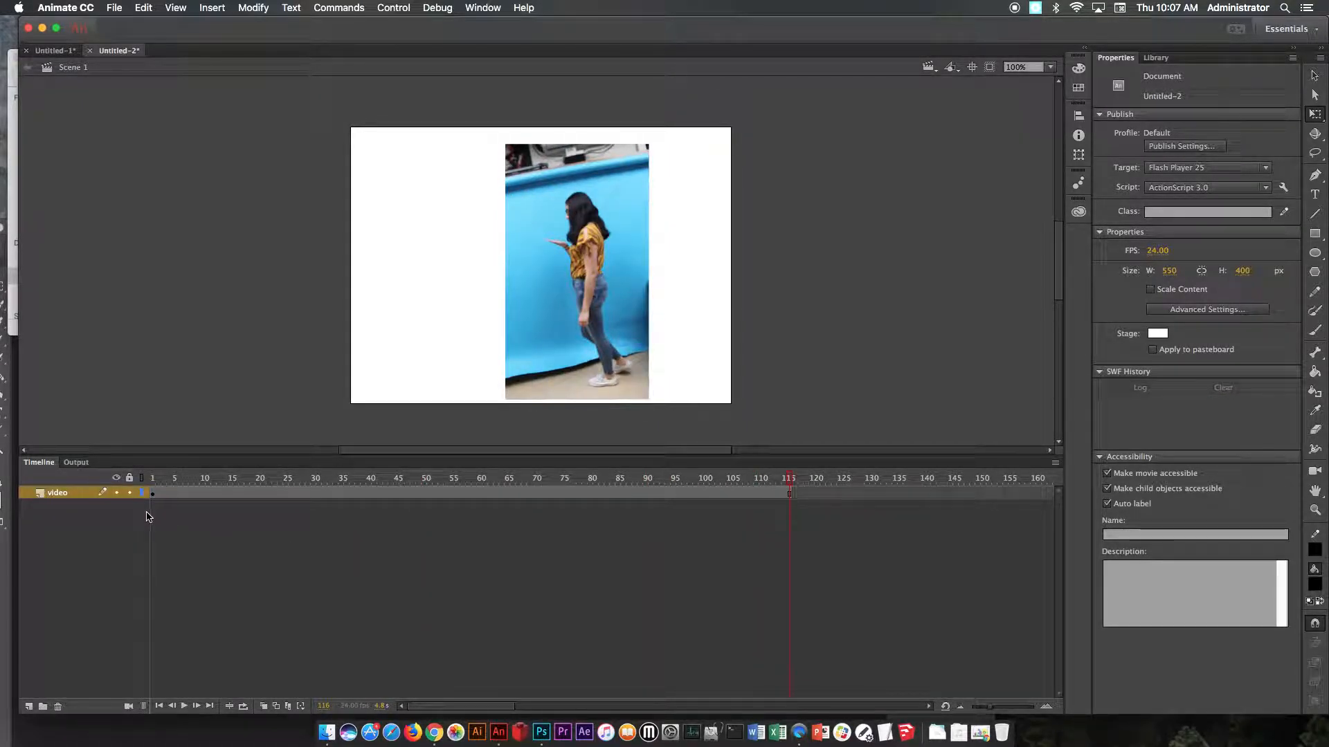
# - Set the video layer's visibility to Transparent and lock the layer
pyautogui.doubleClick(39, 494)
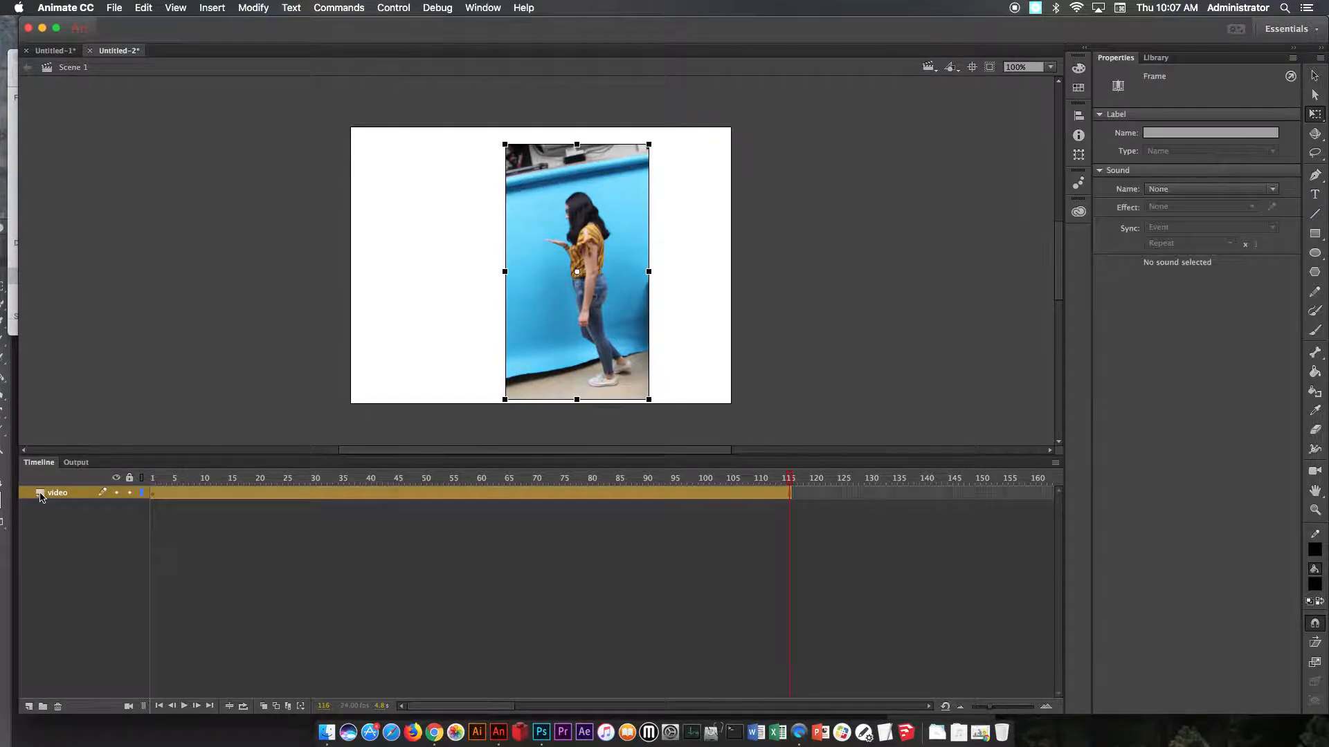
pyautogui.click(500, 330)
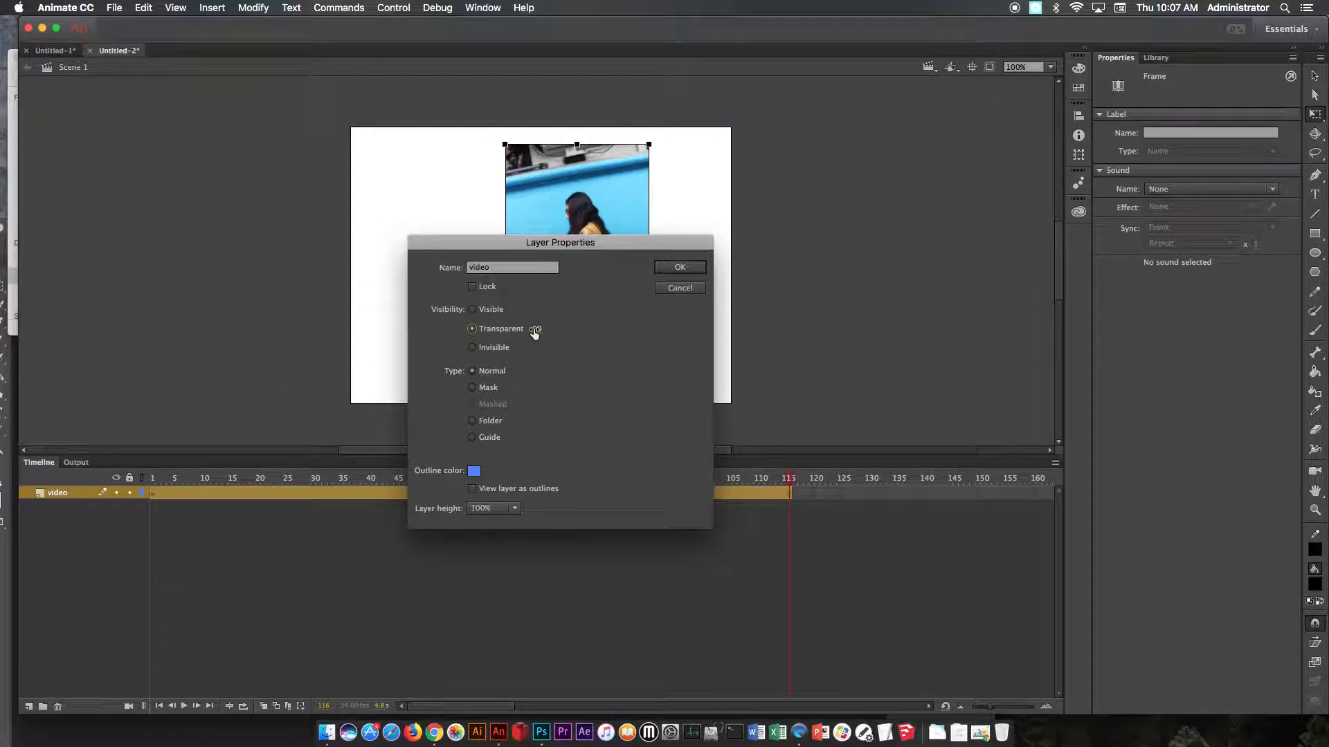
pyautogui.click(678, 268)
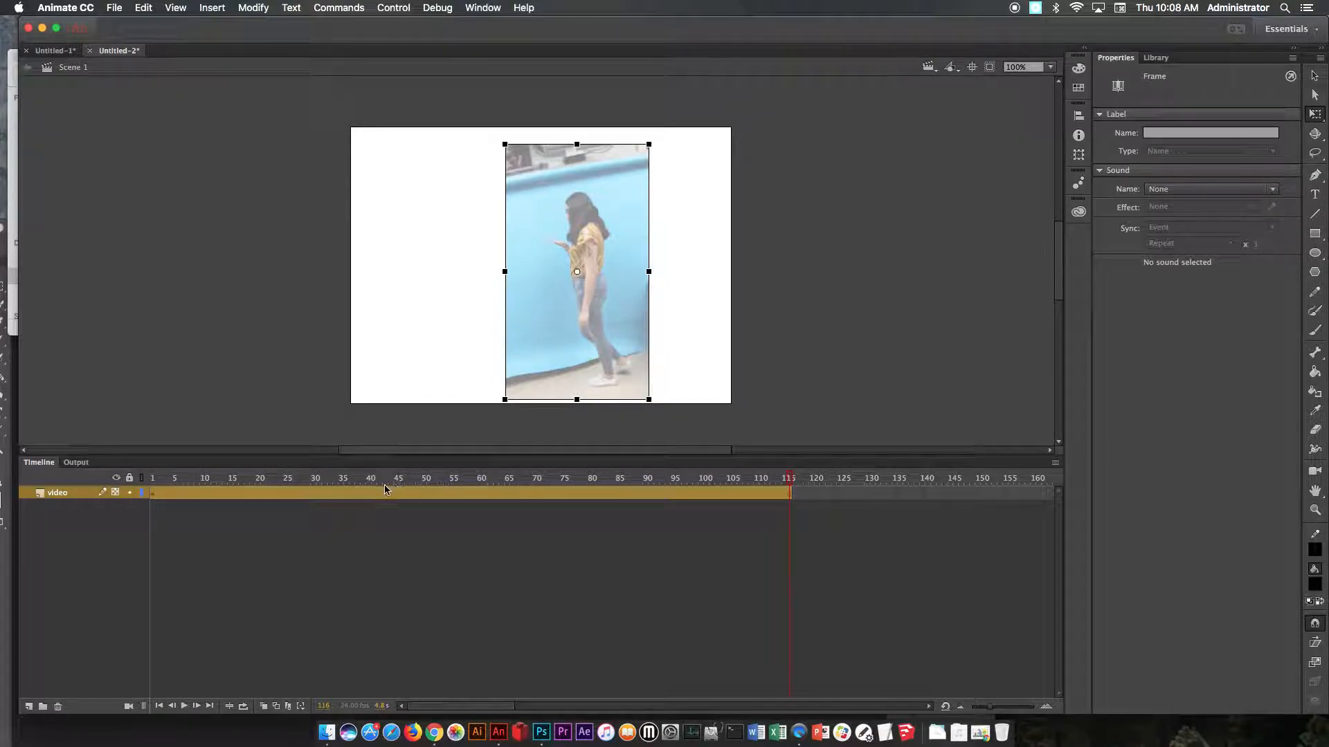
pyautogui.click(130, 492)
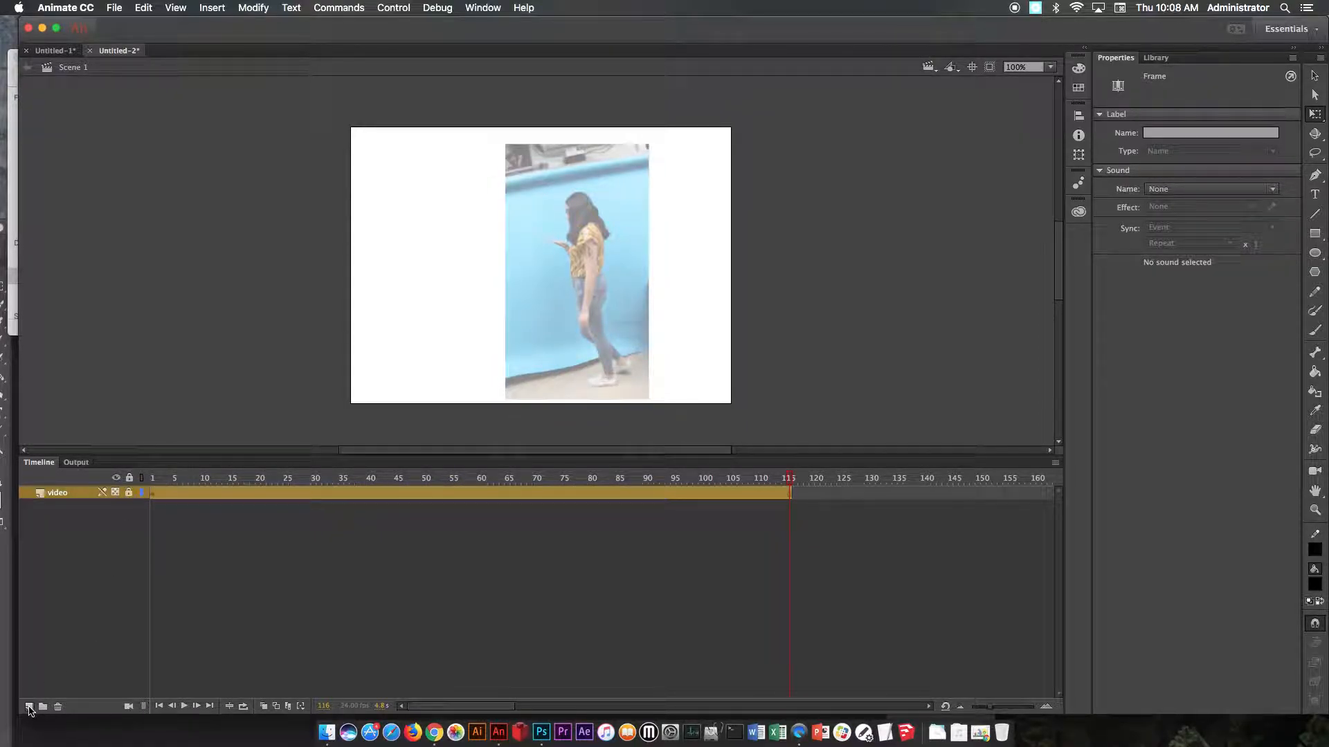
# - Add a new layer above the video layer and name it "drawing"
pyautogui.click(29, 706)
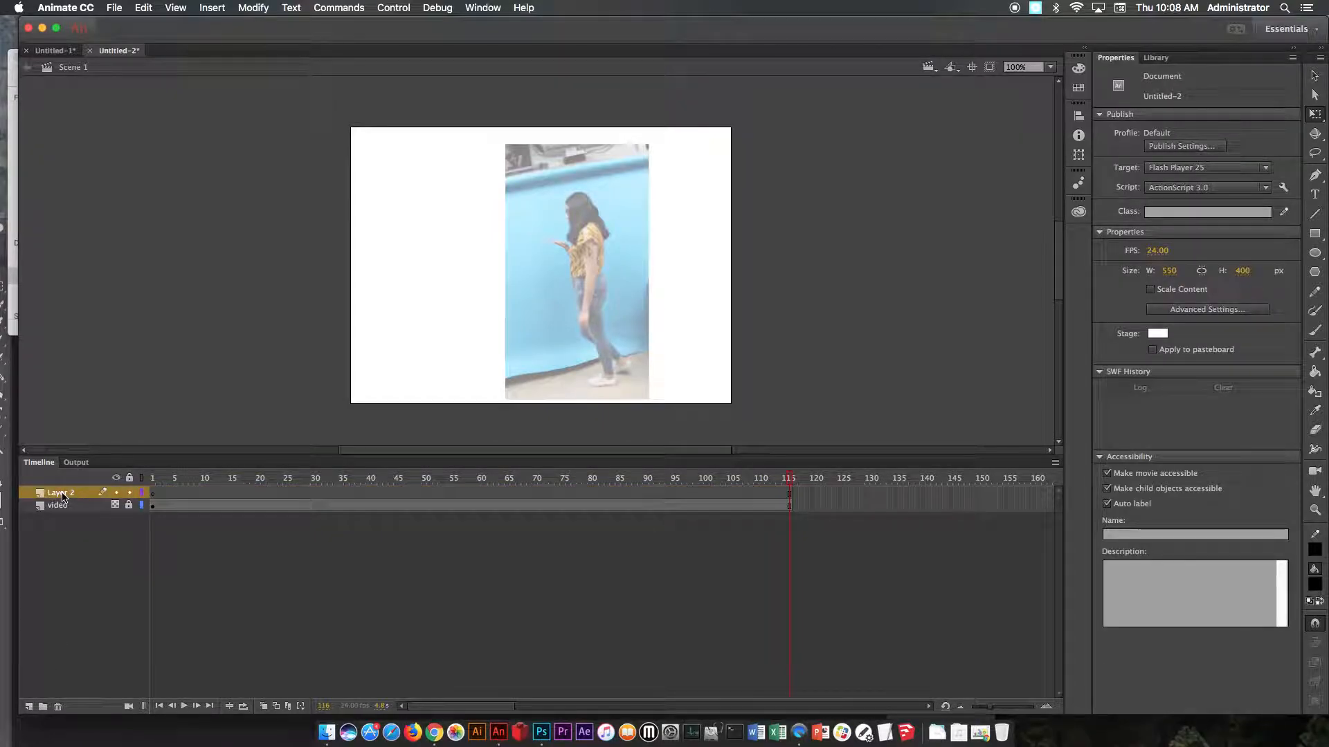
pyautogui.doubleClick(62, 494)
pyautogui.write('d')
pyautogui.press('Return')
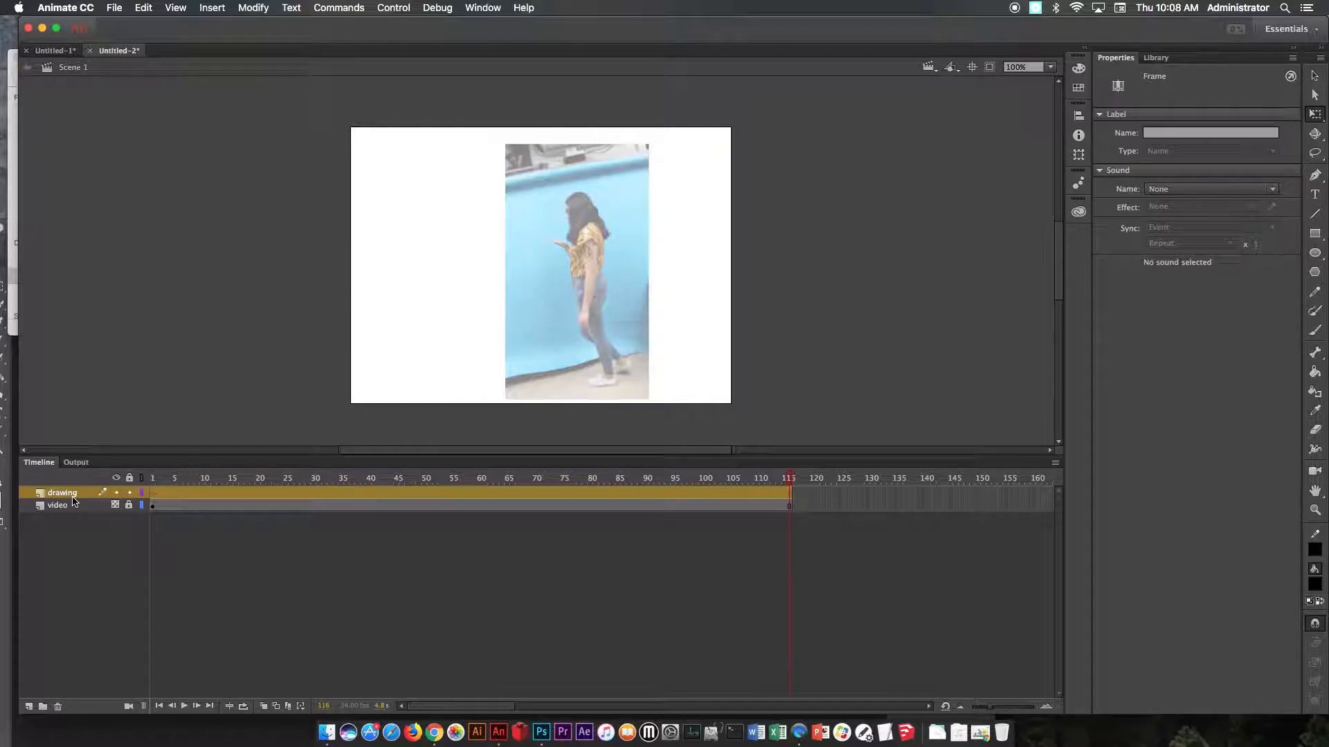
# - On frame 1 of the drawing layer, choose the Brush tool with a dark grey fill
pyautogui.click(149, 479)
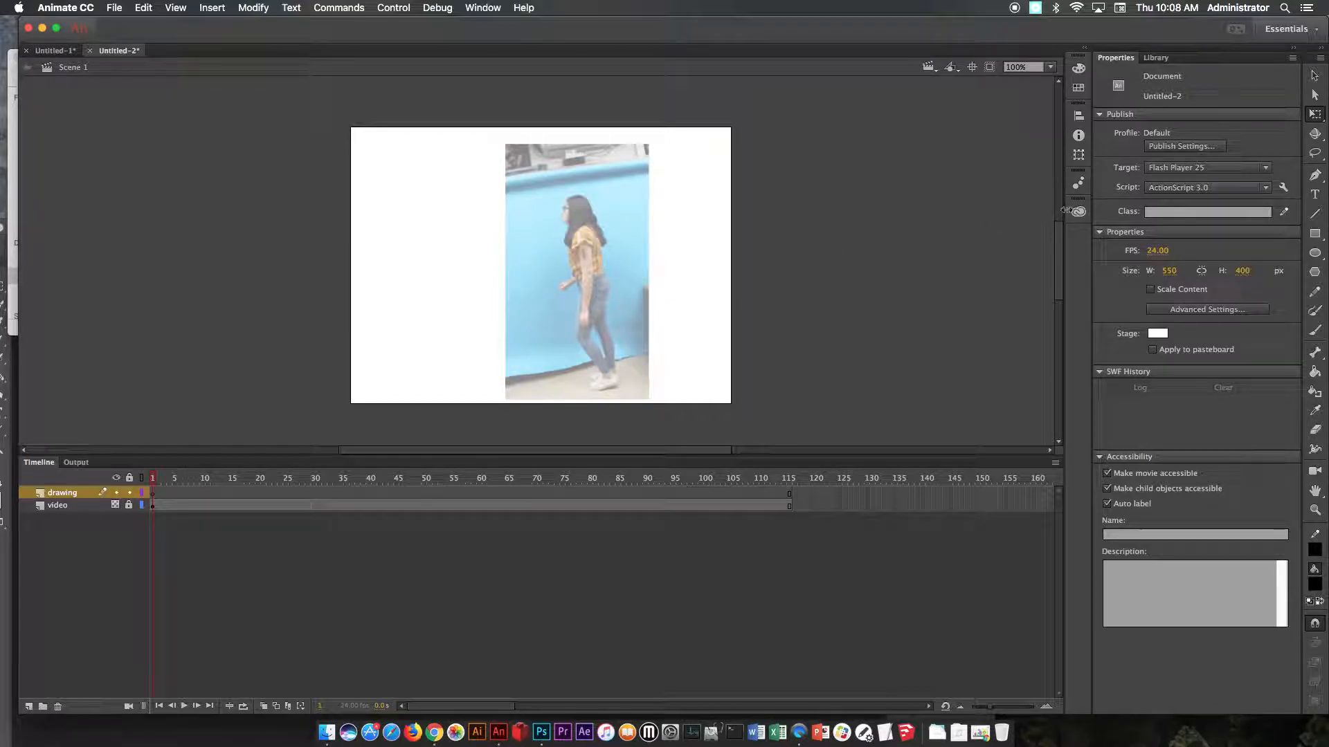
pyautogui.click(1315, 510)
pyautogui.press('space')
pyautogui.moveTo(568, 201); pyautogui.dragTo(629, 279)
pyautogui.press('space')
pyautogui.moveTo(477, 241); pyautogui.dragTo(569, 334)
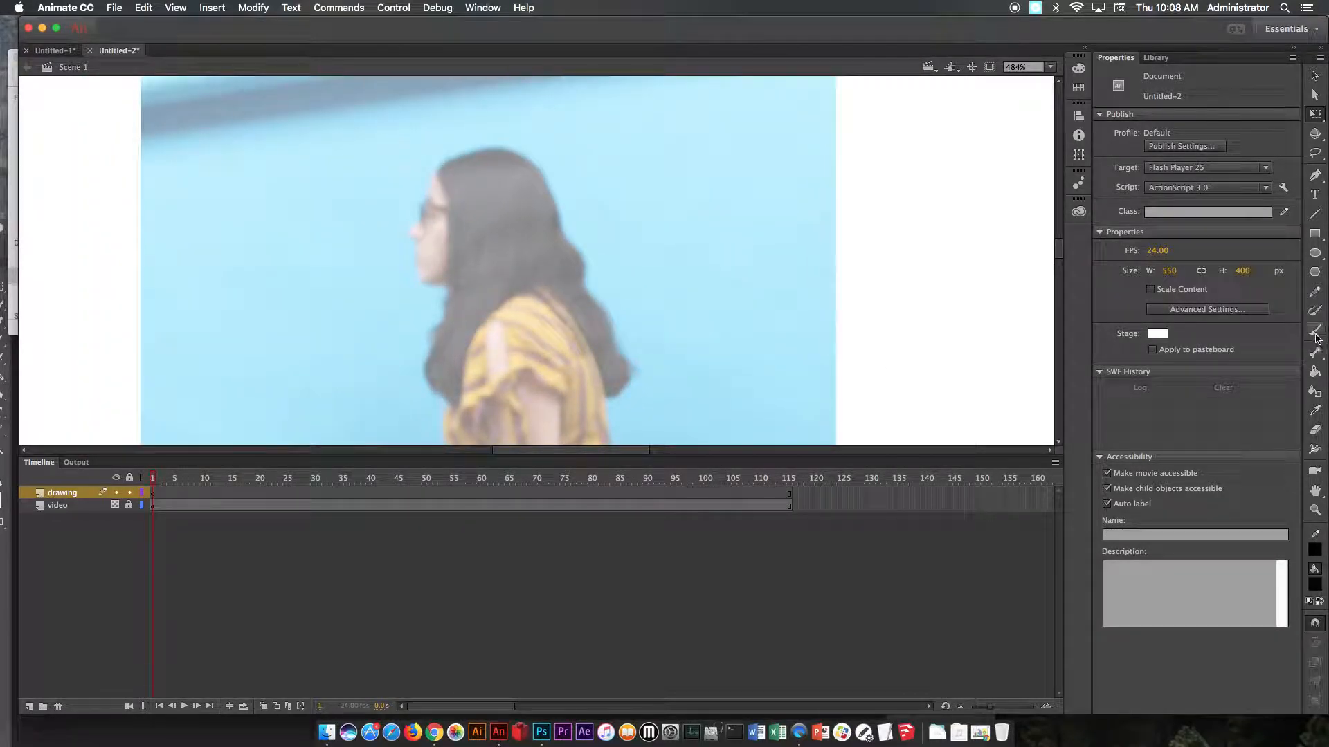
pyautogui.click(1315, 331)
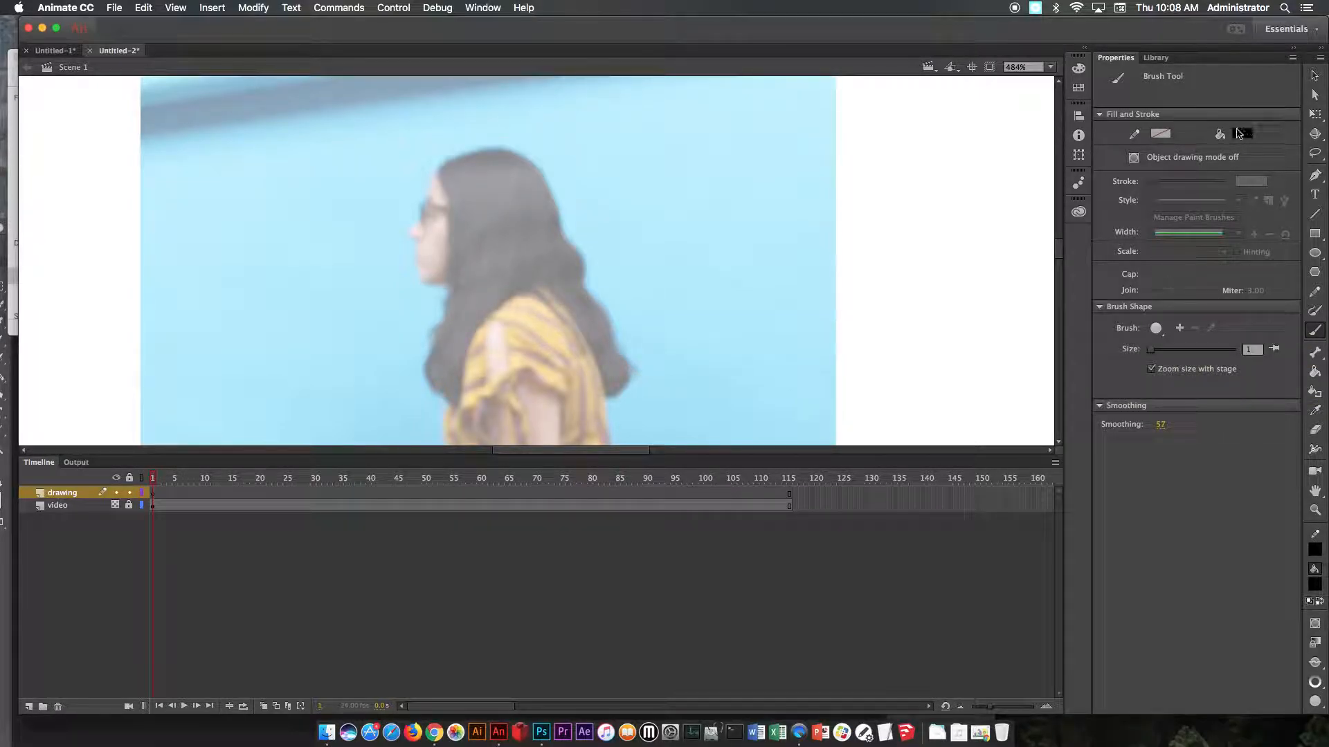
pyautogui.click(1242, 133)
pyautogui.click(1199, 105)
pyautogui.click(1157, 329)
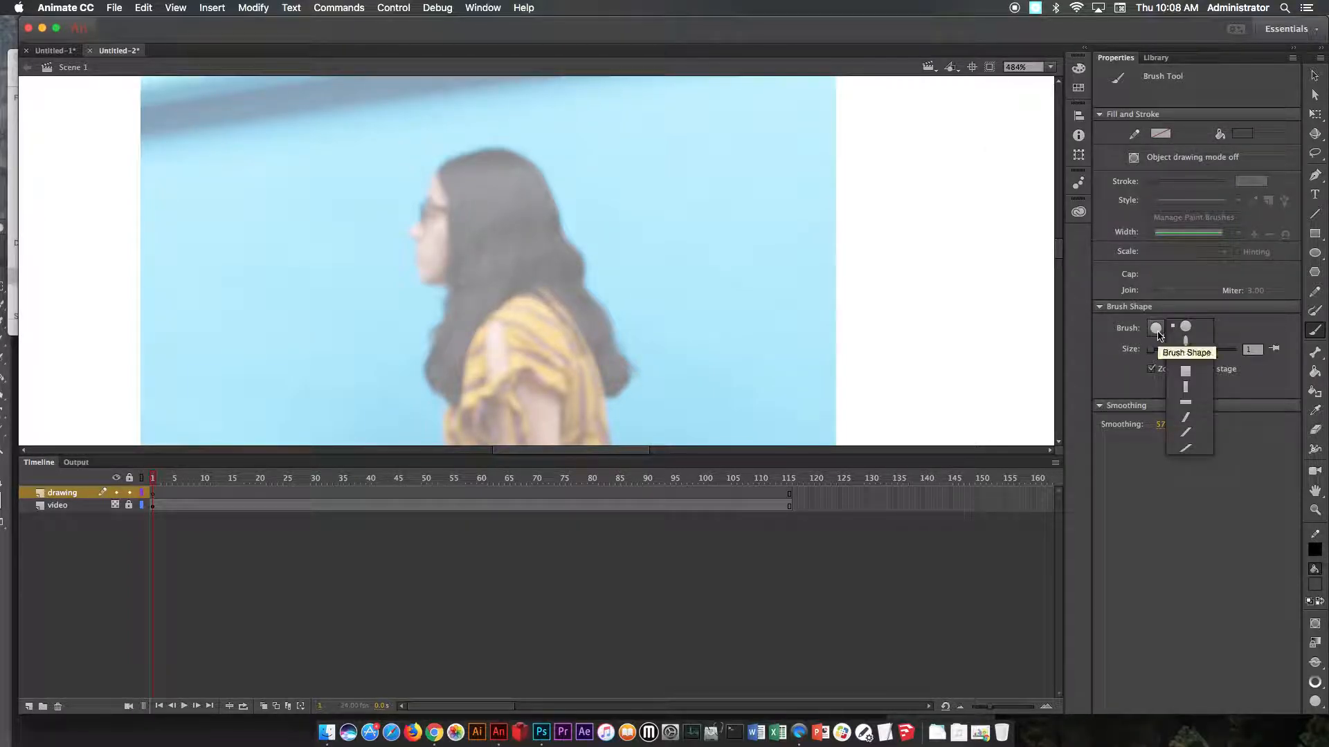
pyautogui.click(1135, 365)
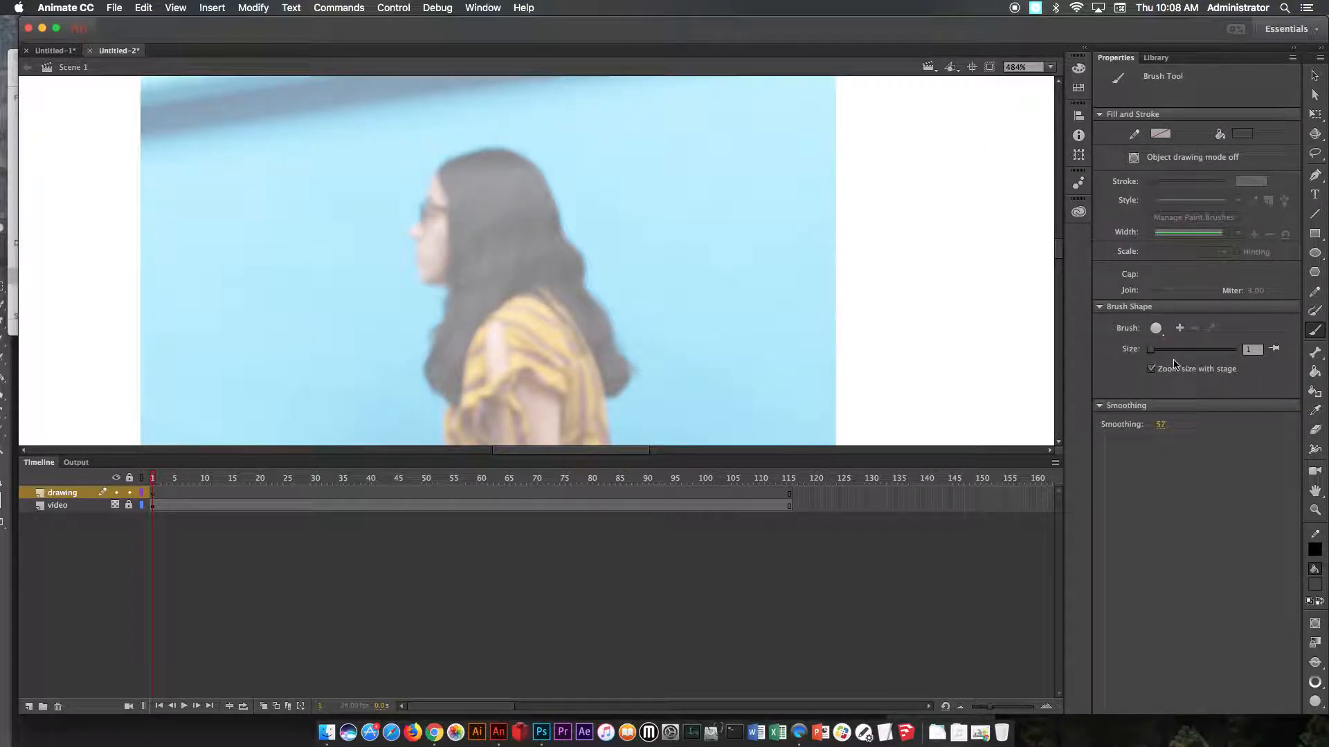
# - Set the brush's smoothing to 65
pyautogui.moveTo(1161, 424); pyautogui.dragTo(1174, 428)
pyautogui.click(1162, 424)
pyautogui.write('65')
pyautogui.press('Return')
pyautogui.click(1252, 350)
pyautogui.moveTo(447, 158); pyautogui.dragTo(441, 182)
pyautogui.moveTo(450, 203); pyautogui.dragTo(454, 222)
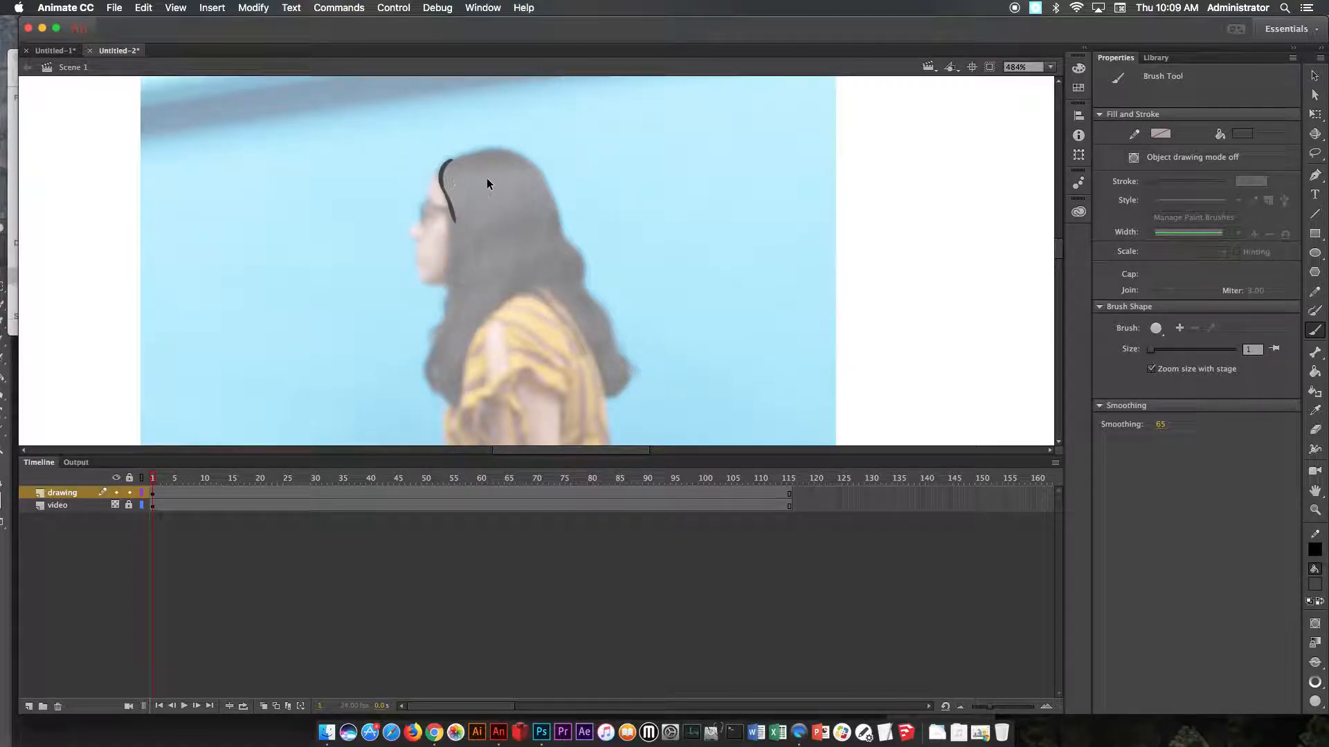
pyautogui.press('super+z')
# - Change the brush fill to black and trace the front, back and lower edges of the woman's hair, with some inner strands
pyautogui.click(1238, 134)
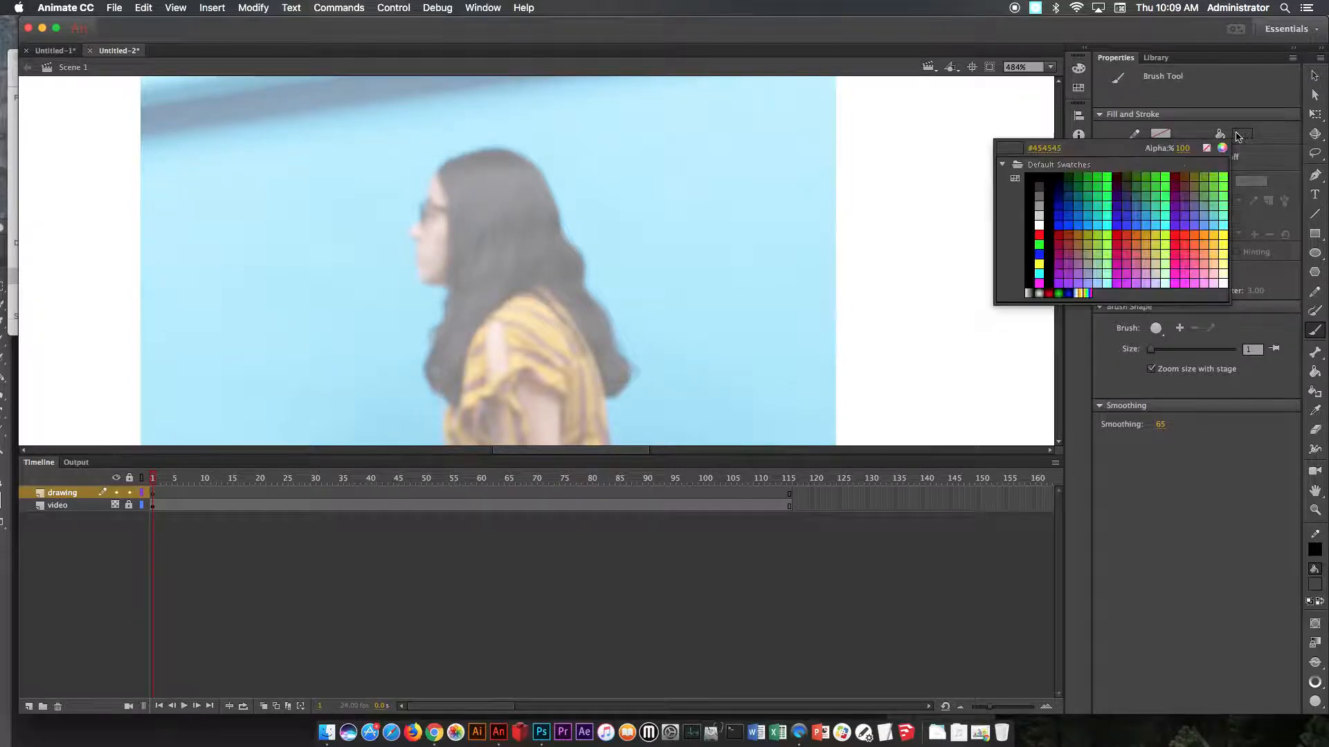
pyautogui.click(1034, 175)
pyautogui.moveTo(448, 160); pyautogui.dragTo(448, 301)
pyautogui.moveTo(478, 251)
pyautogui.mouseDown()
pyautogui.moveTo(519, 199)
pyautogui.moveTo(516, 268)
pyautogui.mouseUp()
pyautogui.moveTo(547, 182); pyautogui.dragTo(632, 379)
pyautogui.scroll(-3, 638, 341)
pyautogui.hscroll(3, 639, 341)
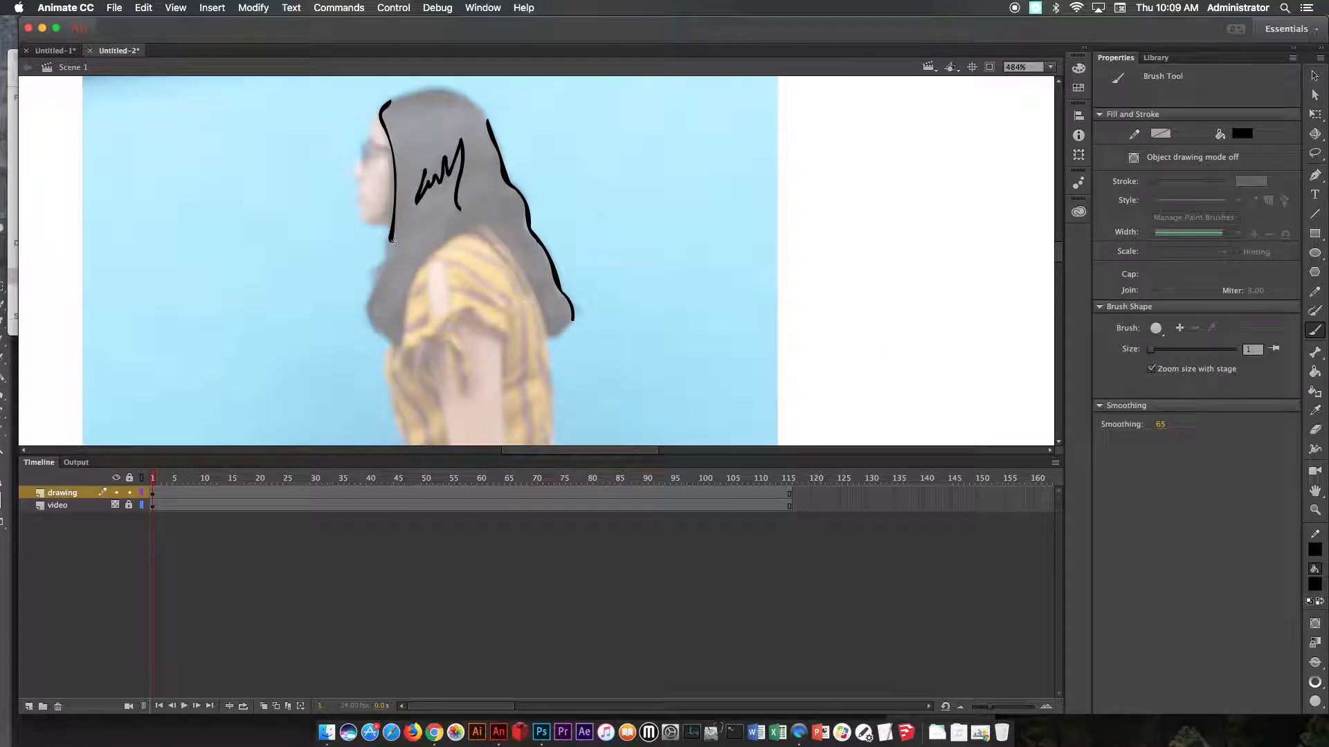
pyautogui.moveTo(391, 240)
pyautogui.mouseDown()
pyautogui.moveTo(369, 305)
pyautogui.moveTo(399, 347)
pyautogui.moveTo(416, 277)
pyautogui.moveTo(476, 230)
pyautogui.moveTo(495, 228)
pyautogui.moveTo(549, 337)
pyautogui.moveTo(585, 318)
pyautogui.mouseUp()
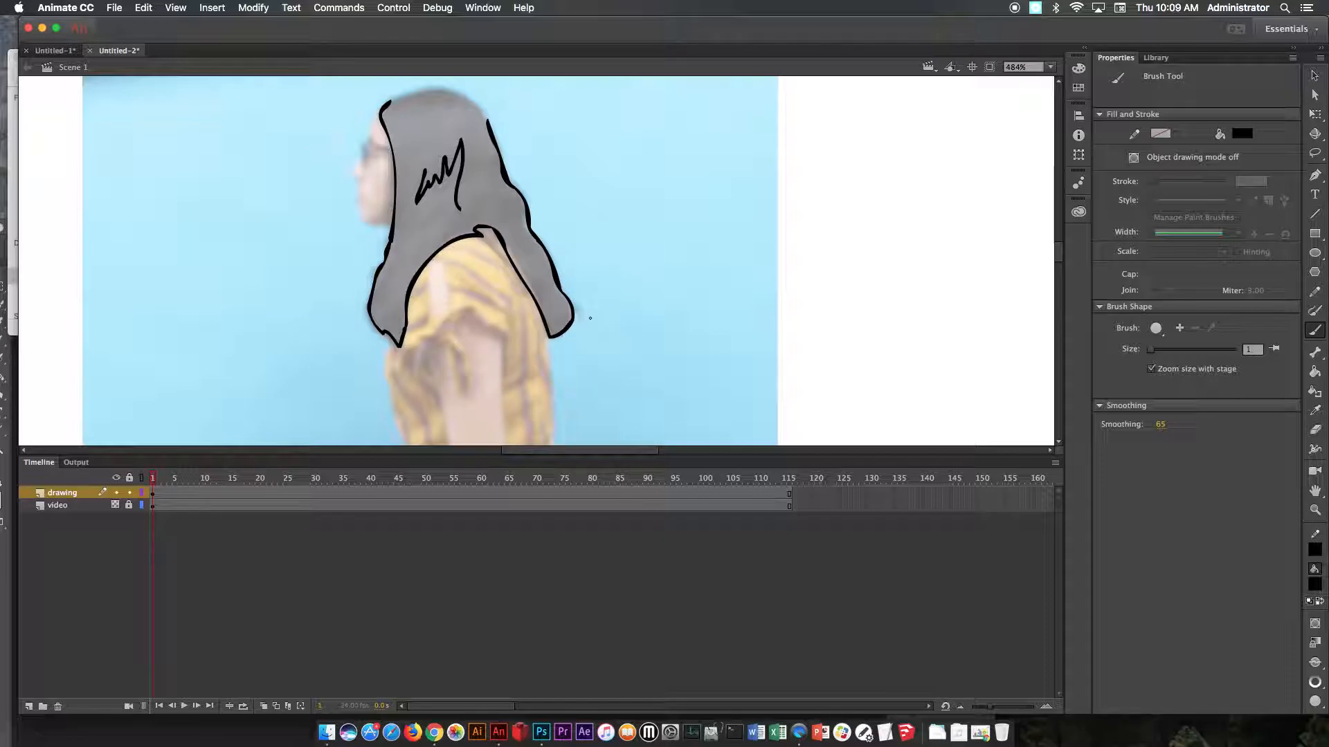
# - Erase the hair line running down behind the shoulder and redraw it with the brush
pyautogui.click(1313, 429)
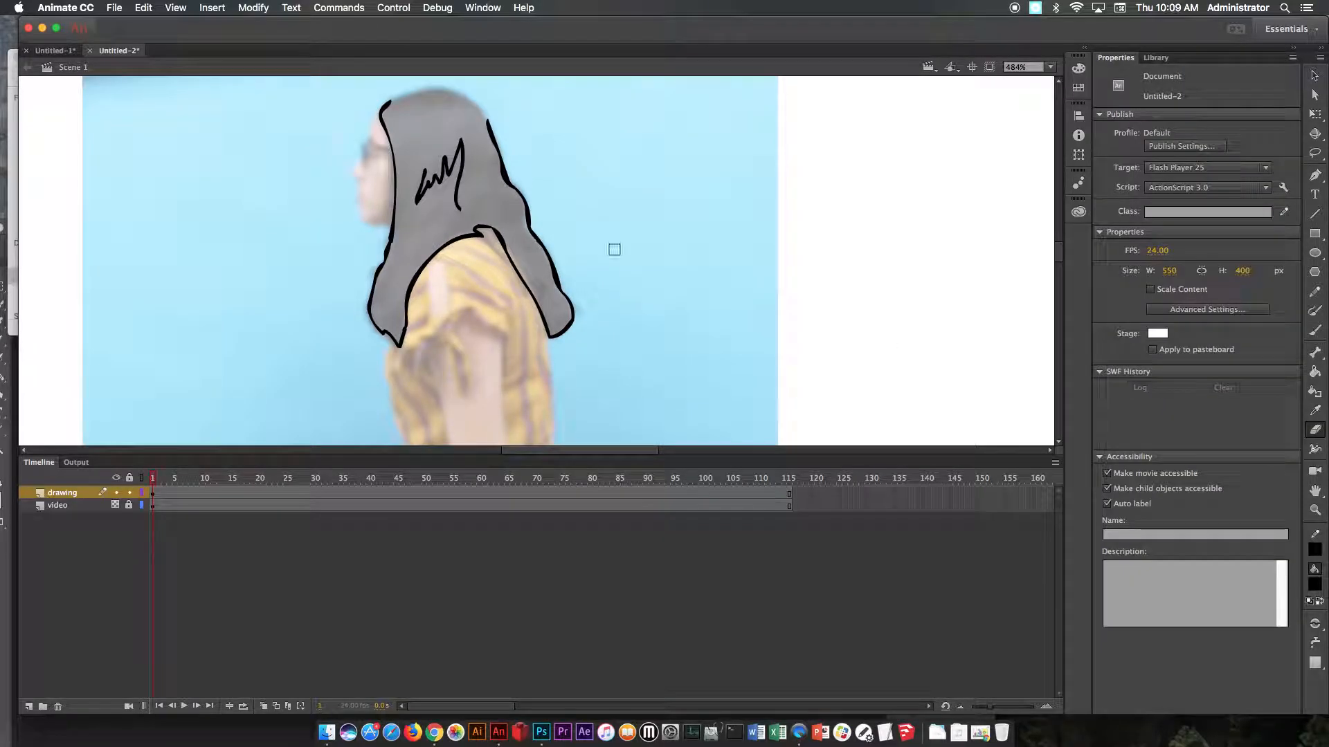
pyautogui.moveTo(516, 266); pyautogui.dragTo(539, 306)
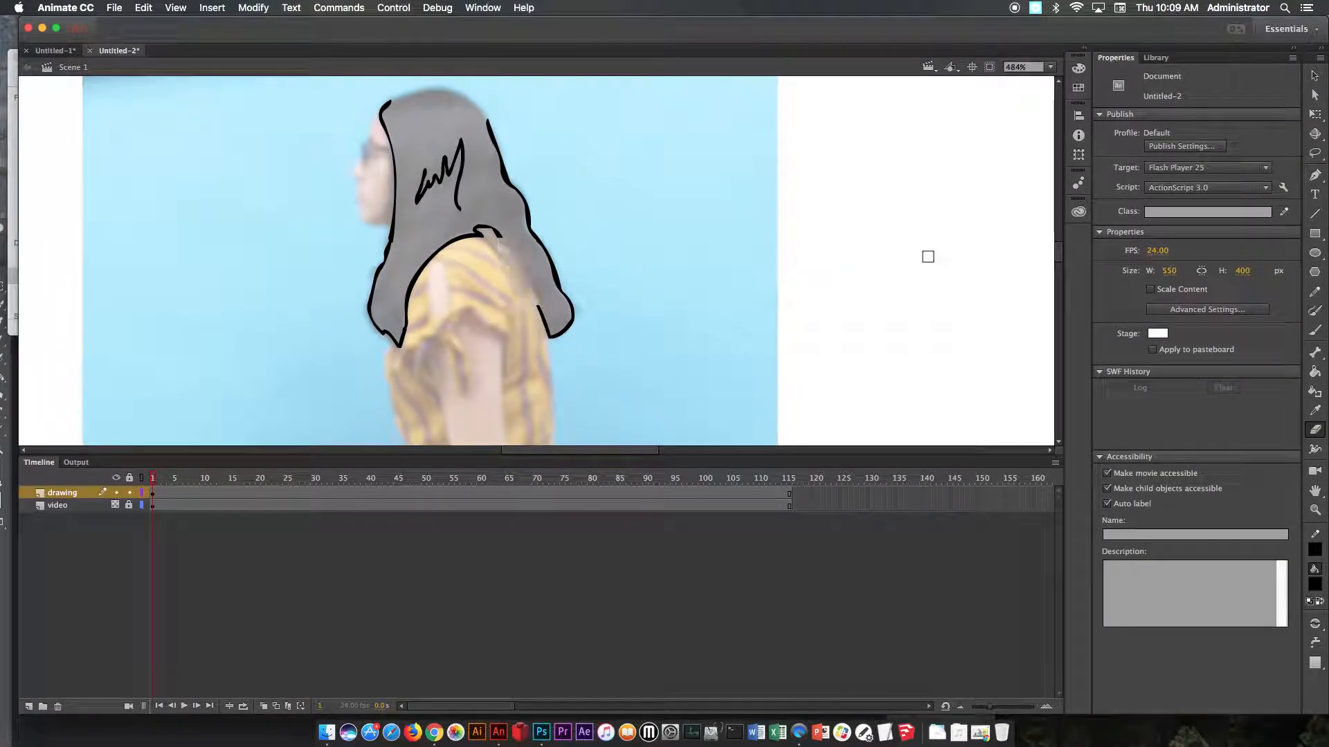
pyautogui.click(1317, 332)
pyautogui.moveTo(497, 236); pyautogui.dragTo(541, 313)
# - Close the hair outline across the top of the head and add more strand lines inside the hair
pyautogui.scroll(3, 500, 196)
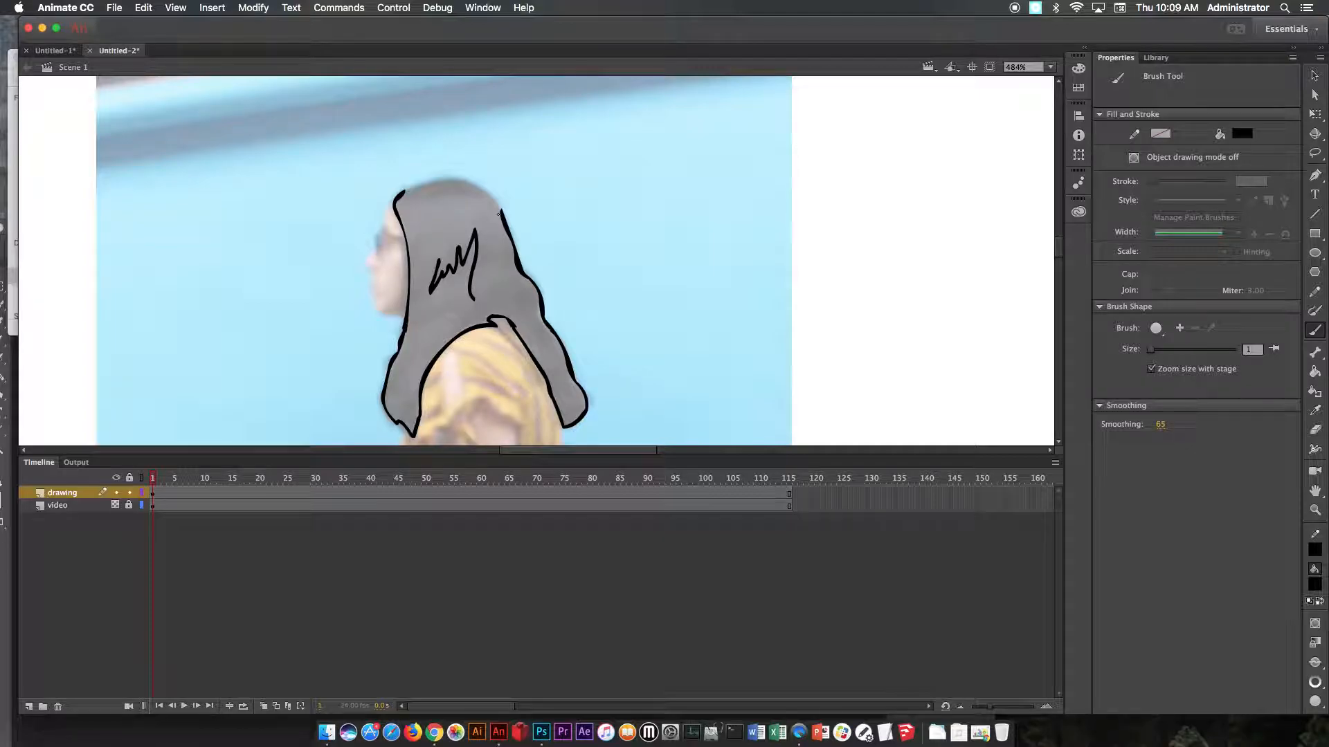
pyautogui.moveTo(501, 213)
pyautogui.mouseDown()
pyautogui.moveTo(505, 200)
pyautogui.moveTo(477, 180)
pyautogui.moveTo(437, 172)
pyautogui.moveTo(407, 189)
pyautogui.mouseUp()
pyautogui.scroll(-3, 475, 184)
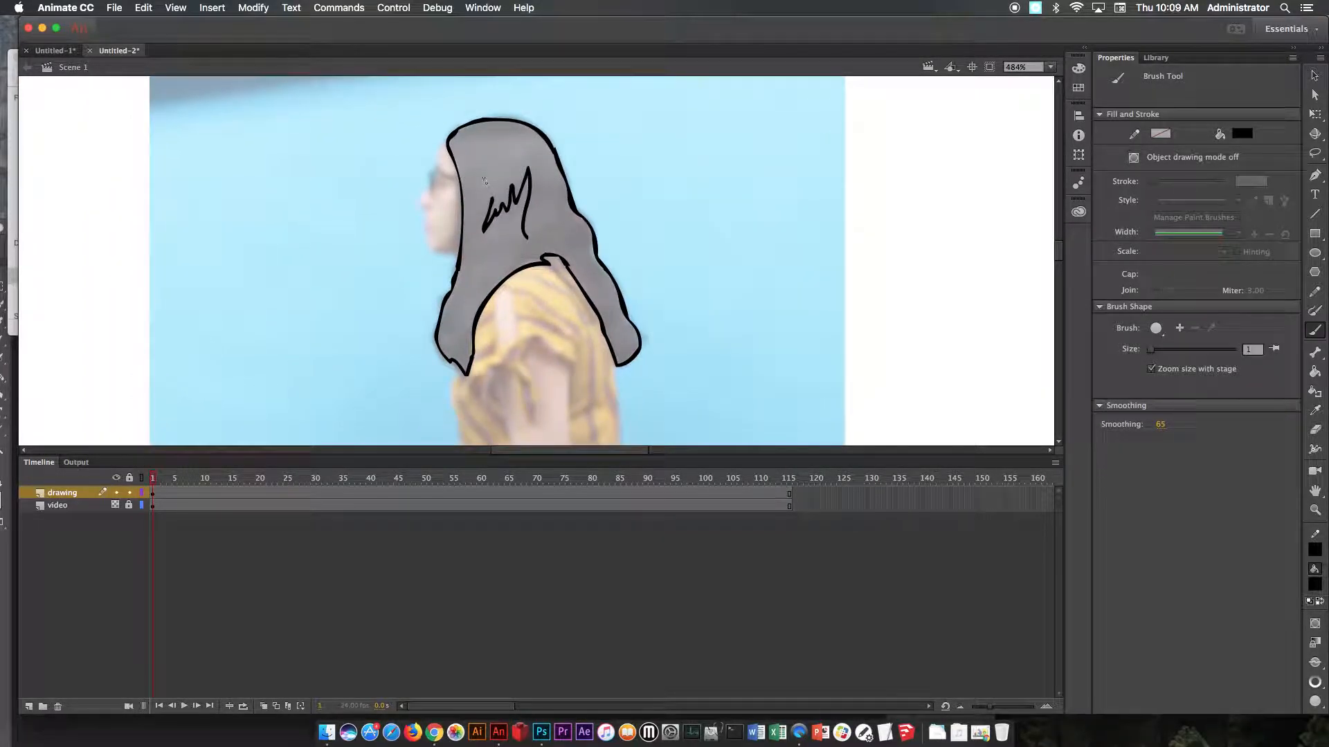
pyautogui.moveTo(562, 189); pyautogui.dragTo(577, 254)
pyautogui.moveTo(462, 311)
pyautogui.mouseDown()
pyautogui.moveTo(467, 346)
pyautogui.moveTo(447, 343)
pyautogui.mouseUp()
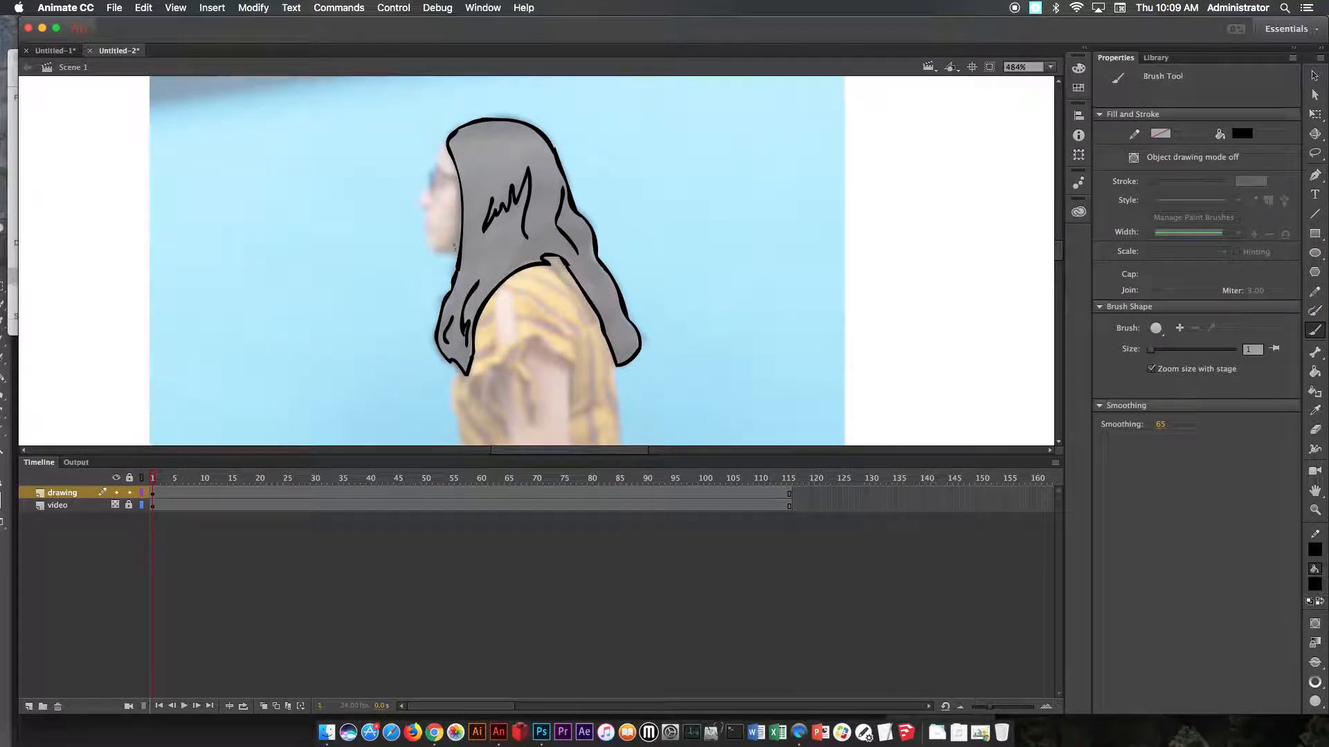
# - Trace the face profile from chin to forehead, including the glasses
pyautogui.moveTo(459, 251); pyautogui.dragTo(427, 242)
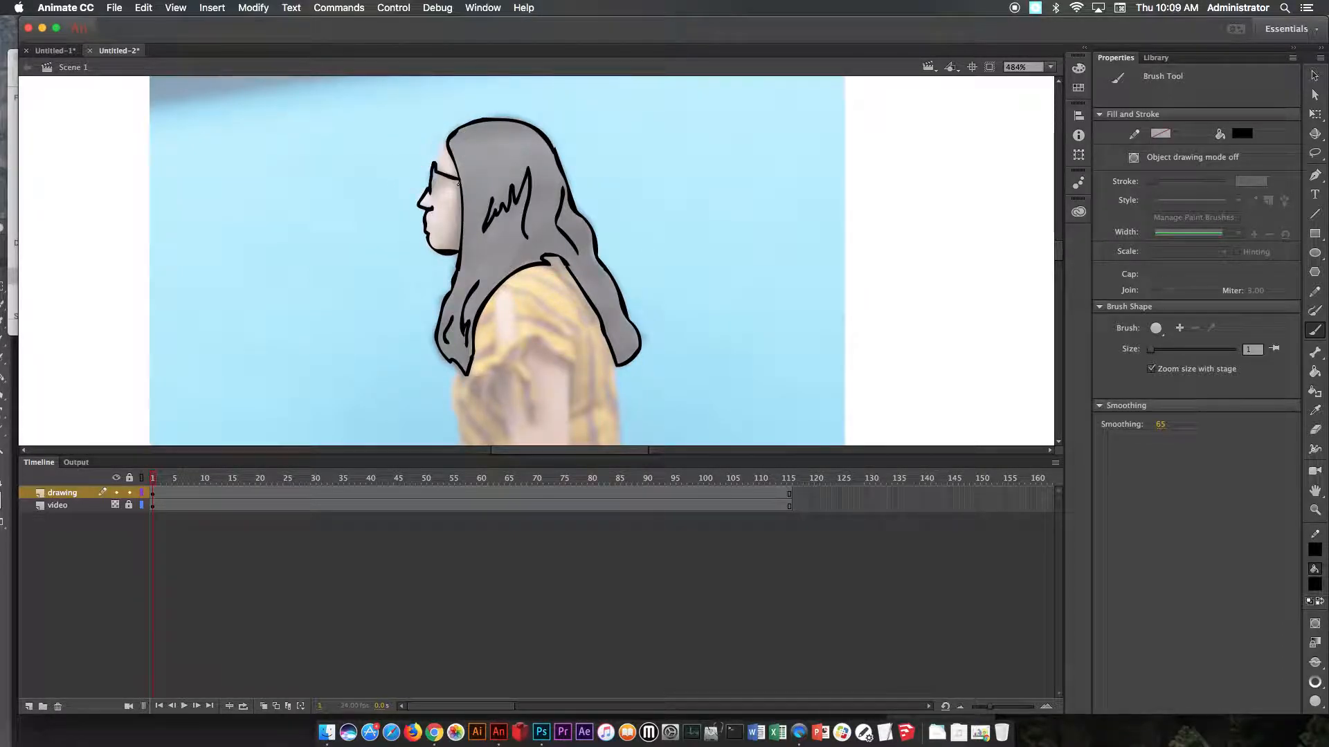
pyautogui.moveTo(435, 183); pyautogui.dragTo(432, 197)
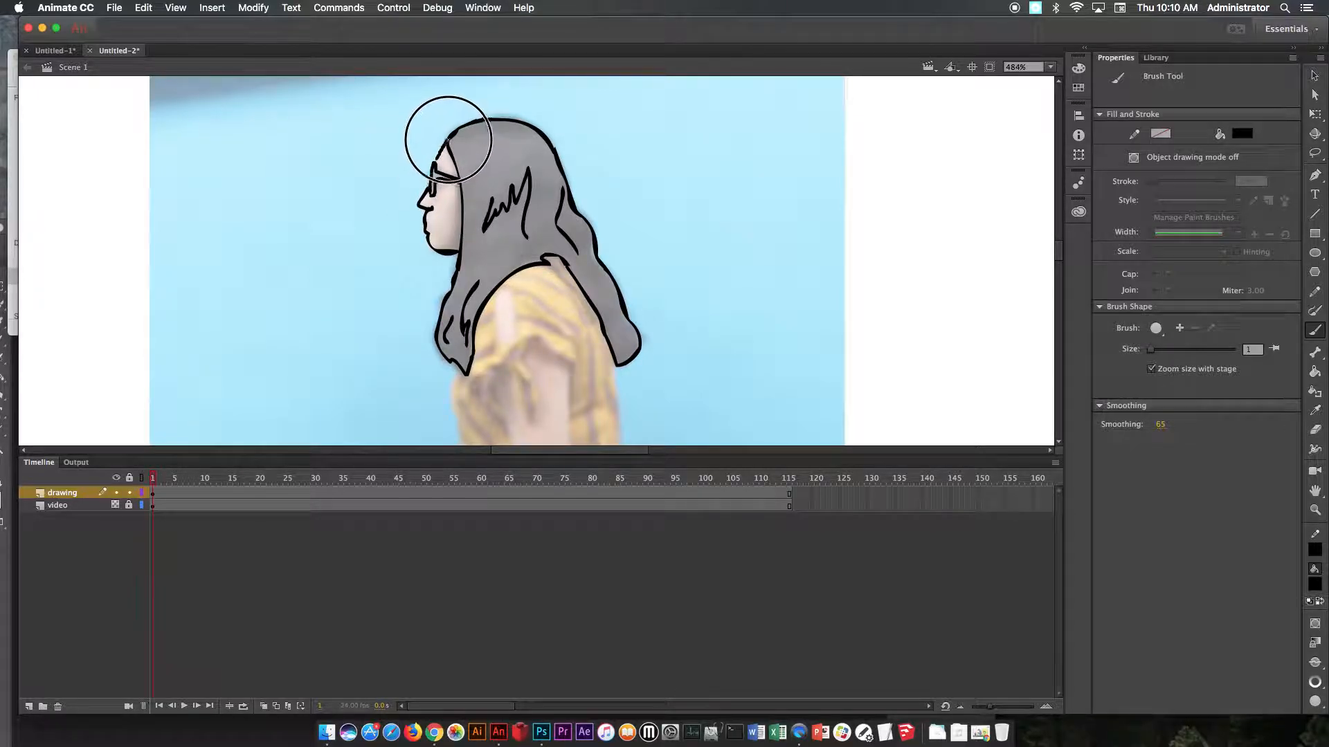
pyautogui.moveTo(472, 201); pyautogui.dragTo(506, 230)
pyautogui.moveTo(459, 163); pyautogui.dragTo(475, 229)
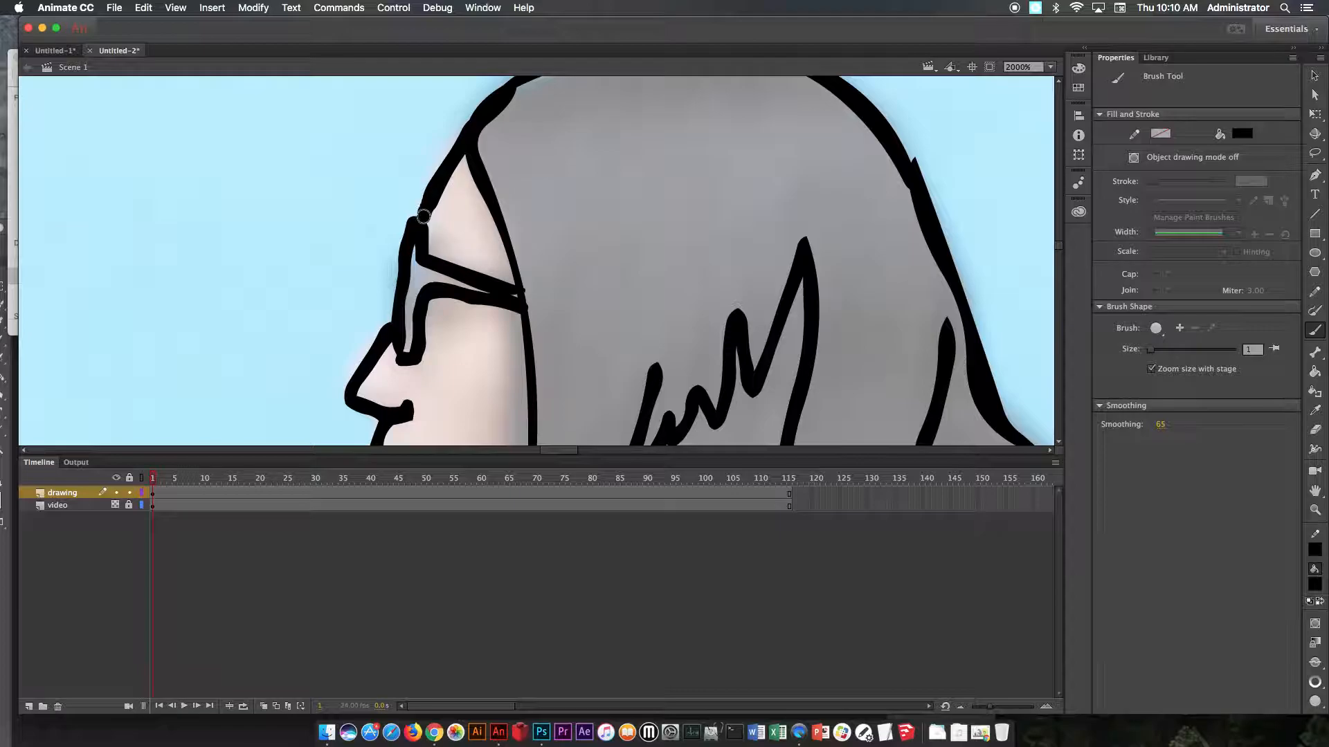
# - Trace the shirt's front, tied sleeve, back and hem, together with the near upper arm and elbow
pyautogui.scroll(-10, 537, 233)
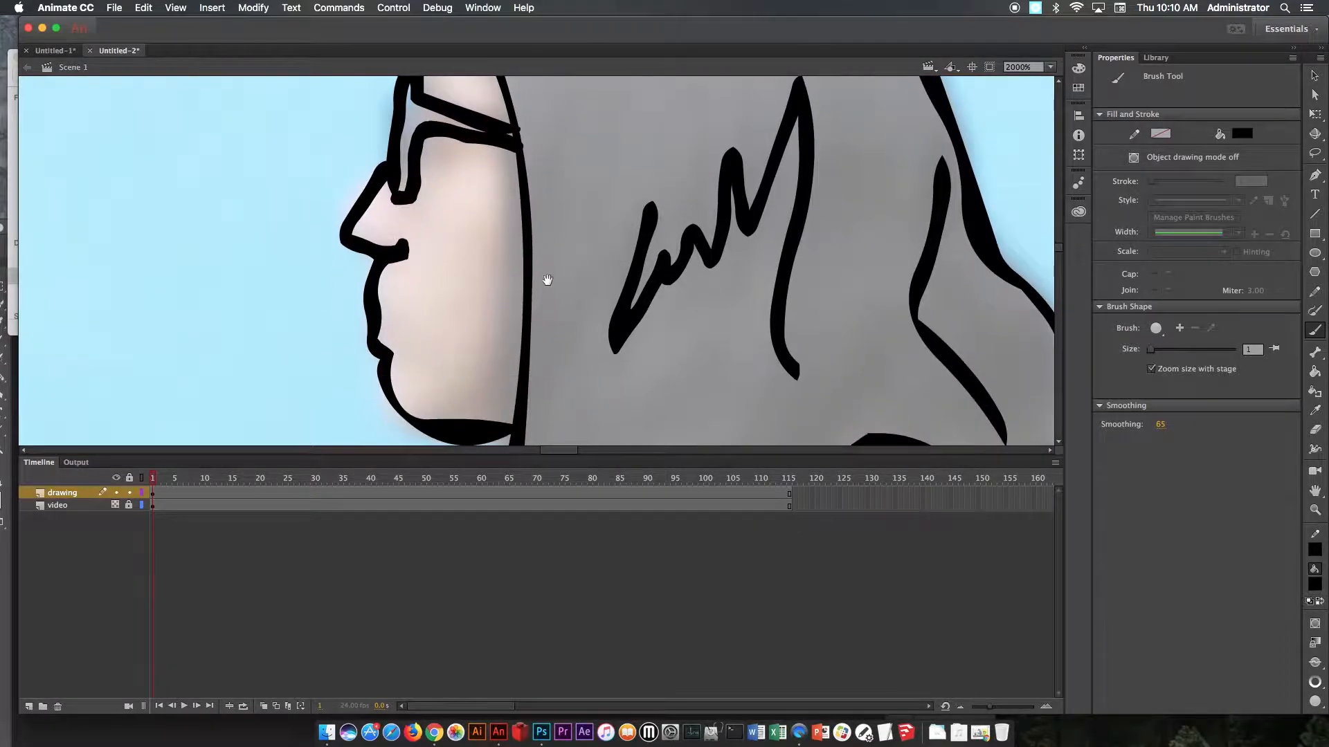
pyautogui.moveTo(567, 274); pyautogui.dragTo(542, 264)
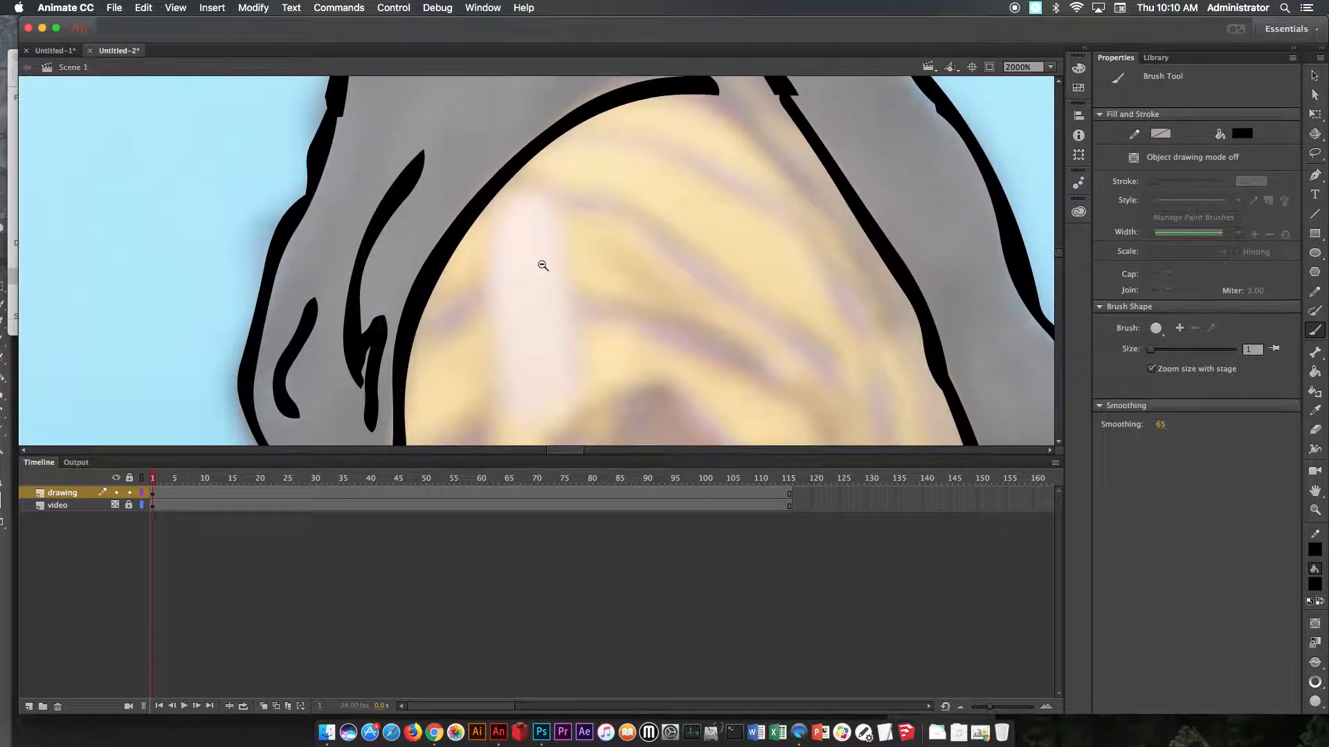
pyautogui.keyDown('alt'); pyautogui.keyDown('super'); pyautogui.click(550, 265); pyautogui.keyUp('super'); pyautogui.keyUp('alt')
pyautogui.keyDown('alt'); pyautogui.keyDown('super'); pyautogui.click(678, 343); pyautogui.keyUp('super'); pyautogui.keyUp('alt')
pyautogui.moveTo(656, 341); pyautogui.dragTo(557, 261)
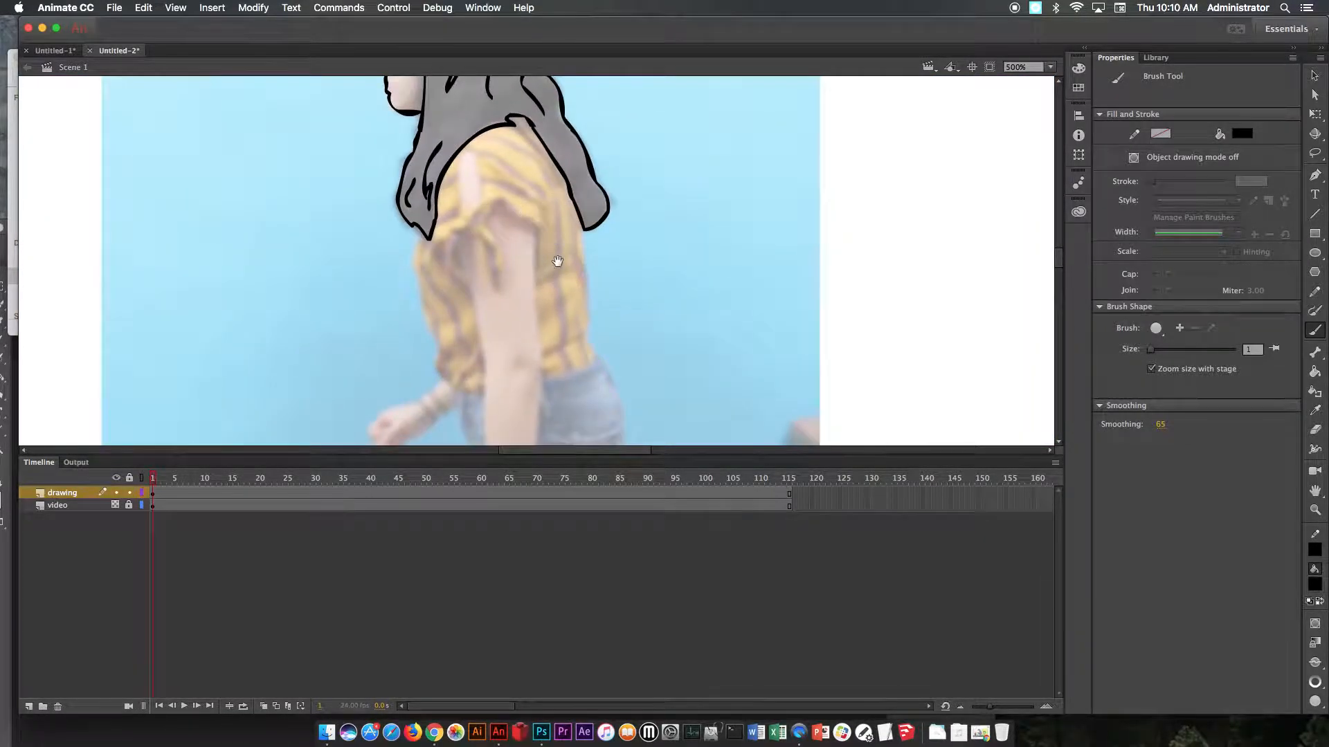
pyautogui.moveTo(418, 244)
pyautogui.mouseDown()
pyautogui.moveTo(439, 368)
pyautogui.moveTo(462, 397)
pyautogui.moveTo(483, 392)
pyautogui.moveTo(463, 234)
pyautogui.moveTo(445, 262)
pyautogui.moveTo(449, 238)
pyautogui.moveTo(435, 236)
pyautogui.moveTo(505, 202)
pyautogui.moveTo(539, 230)
pyautogui.moveTo(543, 199)
pyautogui.moveTo(536, 377)
pyautogui.mouseUp()
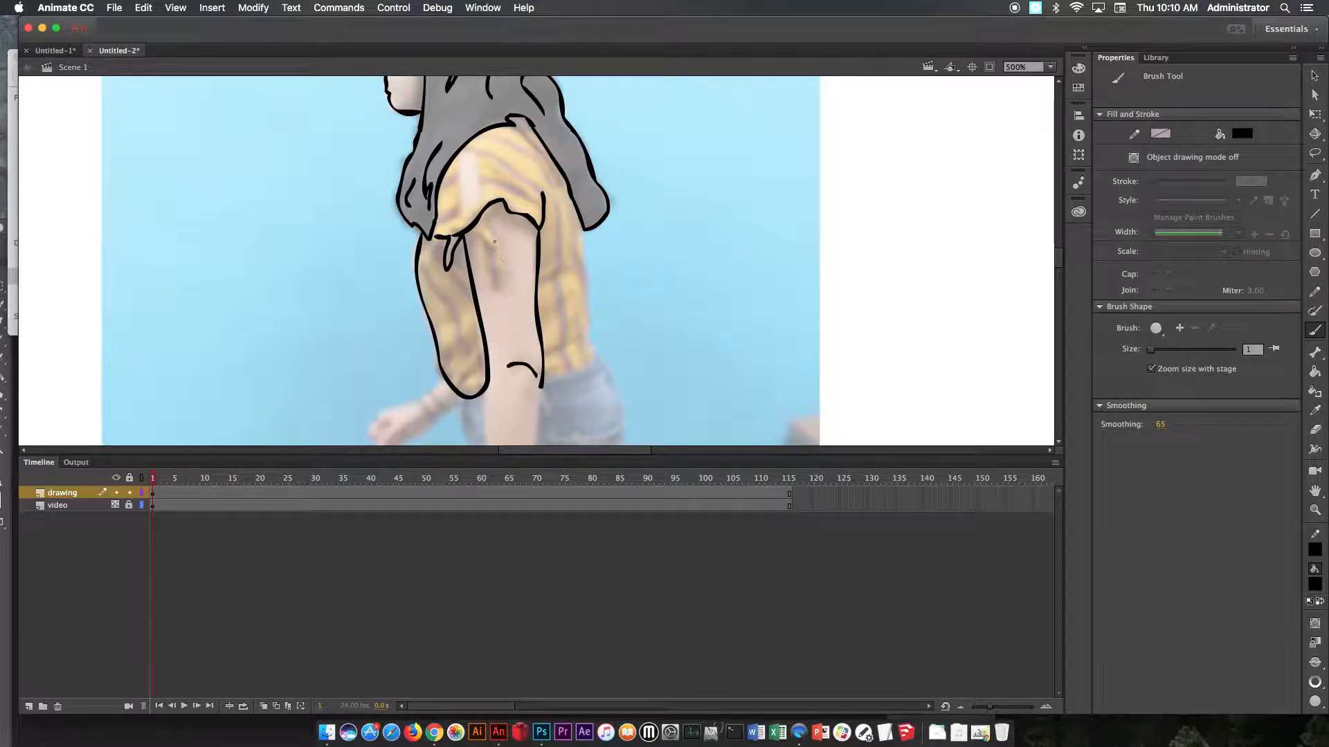
pyautogui.moveTo(482, 221)
pyautogui.mouseDown()
pyautogui.moveTo(500, 297)
pyautogui.moveTo(472, 230)
pyautogui.mouseUp()
pyautogui.press('space')
pyautogui.moveTo(546, 274); pyautogui.dragTo(492, 188)
pyautogui.moveTo(520, 138)
pyautogui.mouseDown()
pyautogui.moveTo(529, 275)
pyautogui.moveTo(482, 286)
pyautogui.moveTo(529, 158)
pyautogui.mouseUp()
# - Trace the near forearm down to the hand and draw its fingers
pyautogui.press('space')
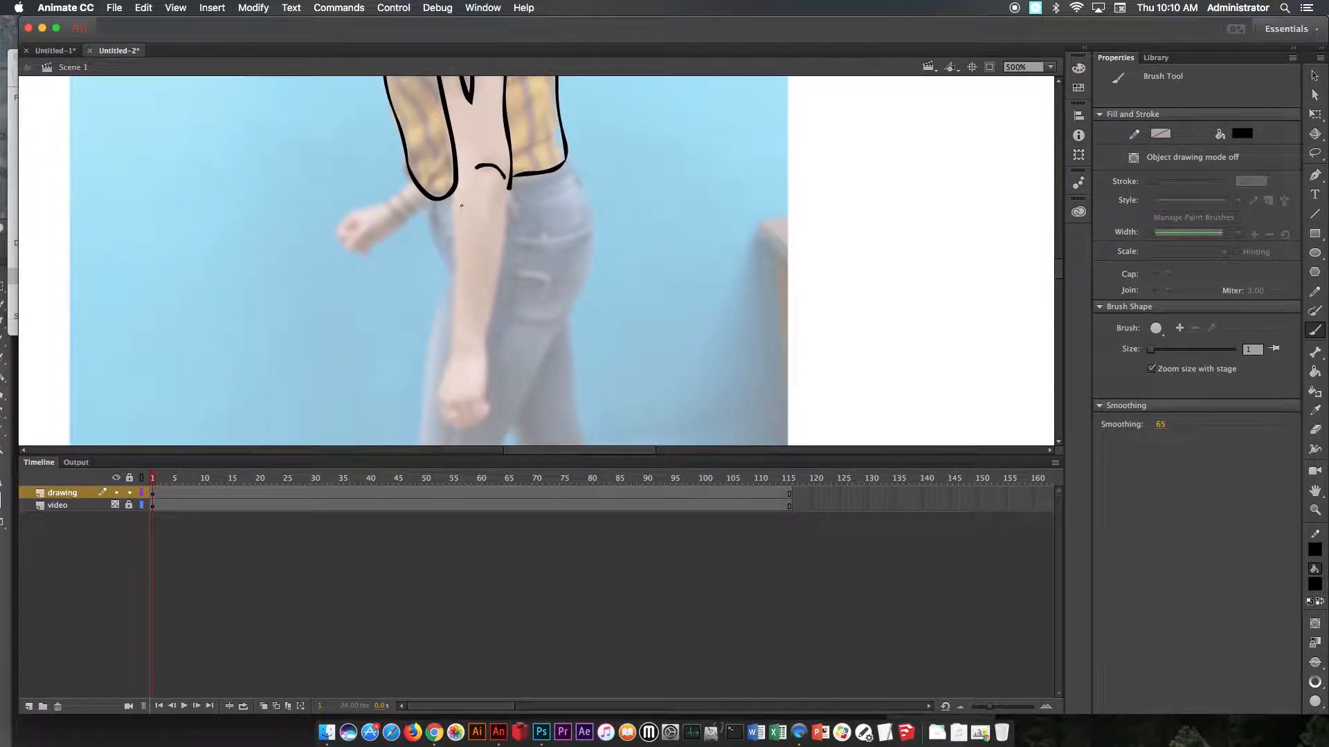
pyautogui.moveTo(452, 190); pyautogui.dragTo(439, 415)
pyautogui.press('space')
pyautogui.moveTo(459, 348); pyautogui.dragTo(373, 247)
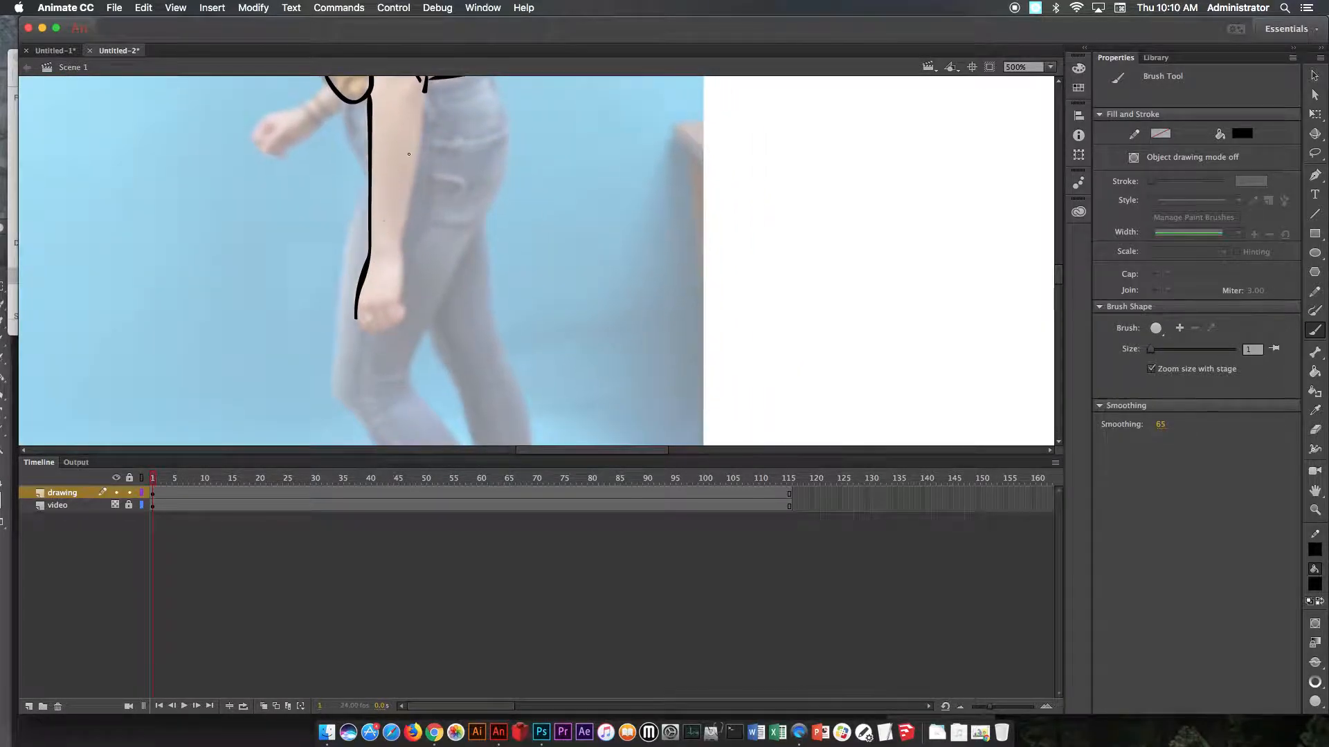
pyautogui.moveTo(424, 88)
pyautogui.mouseDown()
pyautogui.moveTo(405, 319)
pyautogui.moveTo(389, 307)
pyautogui.moveTo(361, 330)
pyautogui.moveTo(364, 312)
pyautogui.moveTo(378, 335)
pyautogui.moveTo(375, 307)
pyautogui.moveTo(407, 320)
pyautogui.mouseUp()
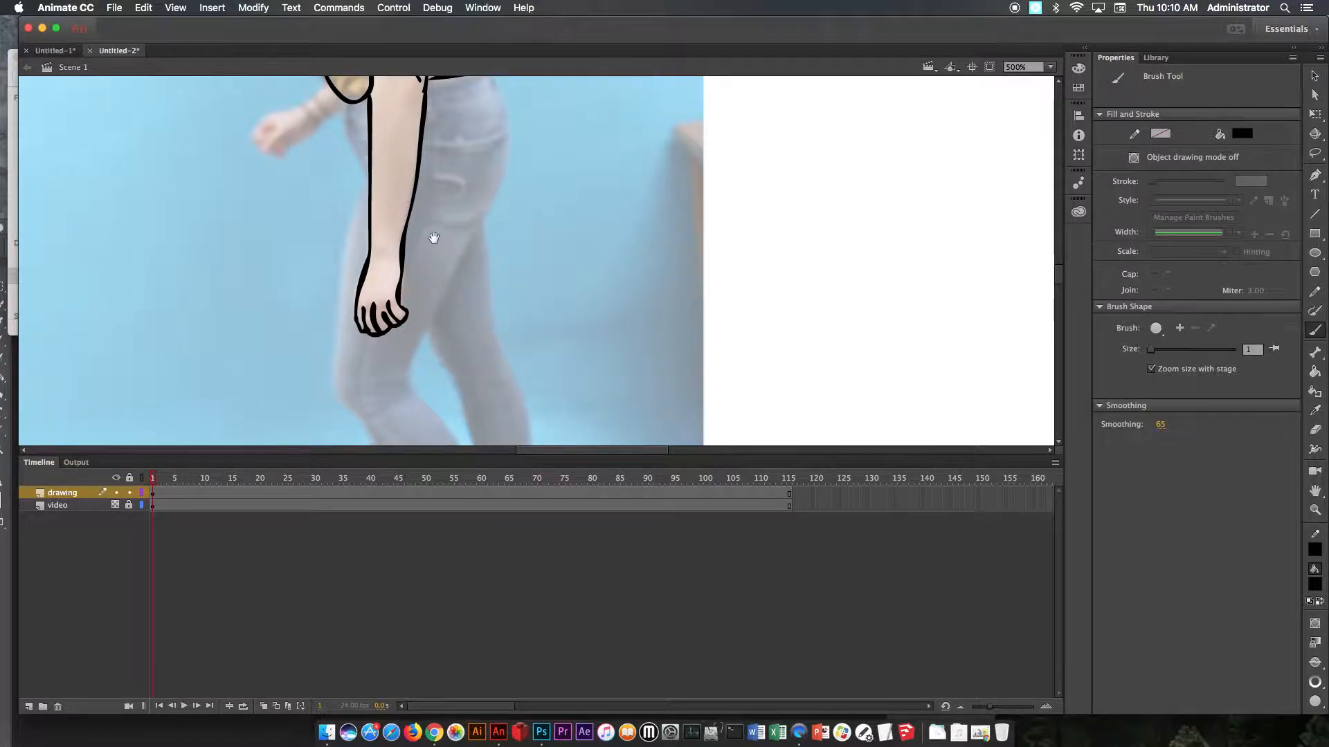
# - Trace the far hand with its bracelets and the front edge of the jeans at the thigh
pyautogui.moveTo(434, 238); pyautogui.dragTo(407, 321)
pyautogui.moveTo(349, 253); pyautogui.dragTo(316, 368)
pyautogui.moveTo(349, 240)
pyautogui.mouseDown()
pyautogui.moveTo(328, 167)
pyautogui.moveTo(311, 177)
pyautogui.moveTo(296, 161)
pyautogui.moveTo(308, 146)
pyautogui.moveTo(291, 165)
pyautogui.moveTo(310, 178)
pyautogui.moveTo(288, 182)
pyautogui.moveTo(305, 186)
pyautogui.moveTo(256, 179)
pyautogui.moveTo(230, 205)
pyautogui.moveTo(250, 196)
pyautogui.moveTo(240, 212)
pyautogui.moveTo(262, 219)
pyautogui.moveTo(281, 185)
pyautogui.mouseUp()
# - Trace the seat of the jeans and draw the back pocket and waistband
pyautogui.hscroll(3, 346, 169)
pyautogui.scroll(-1, 347, 169)
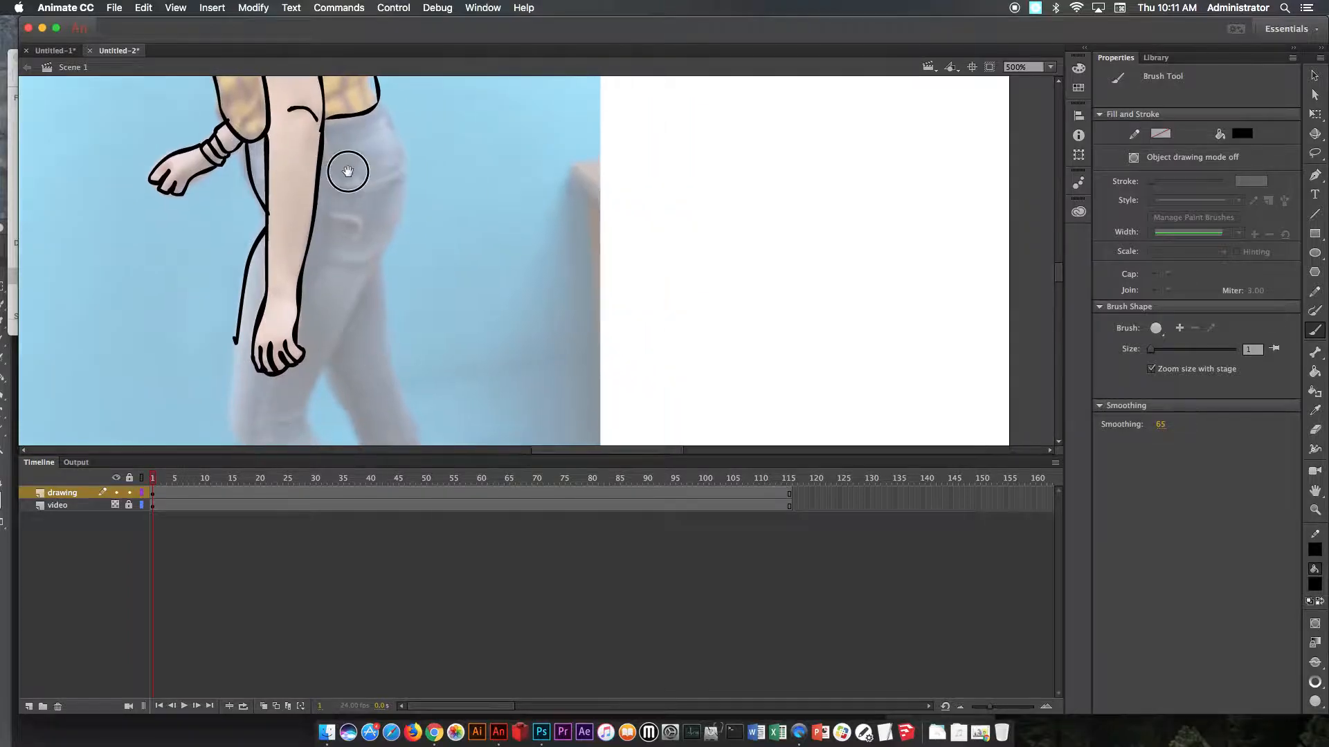
pyautogui.moveTo(378, 102)
pyautogui.mouseDown()
pyautogui.moveTo(403, 153)
pyautogui.moveTo(405, 210)
pyautogui.moveTo(326, 342)
pyautogui.mouseUp()
pyautogui.scroll(-1, 350, 261)
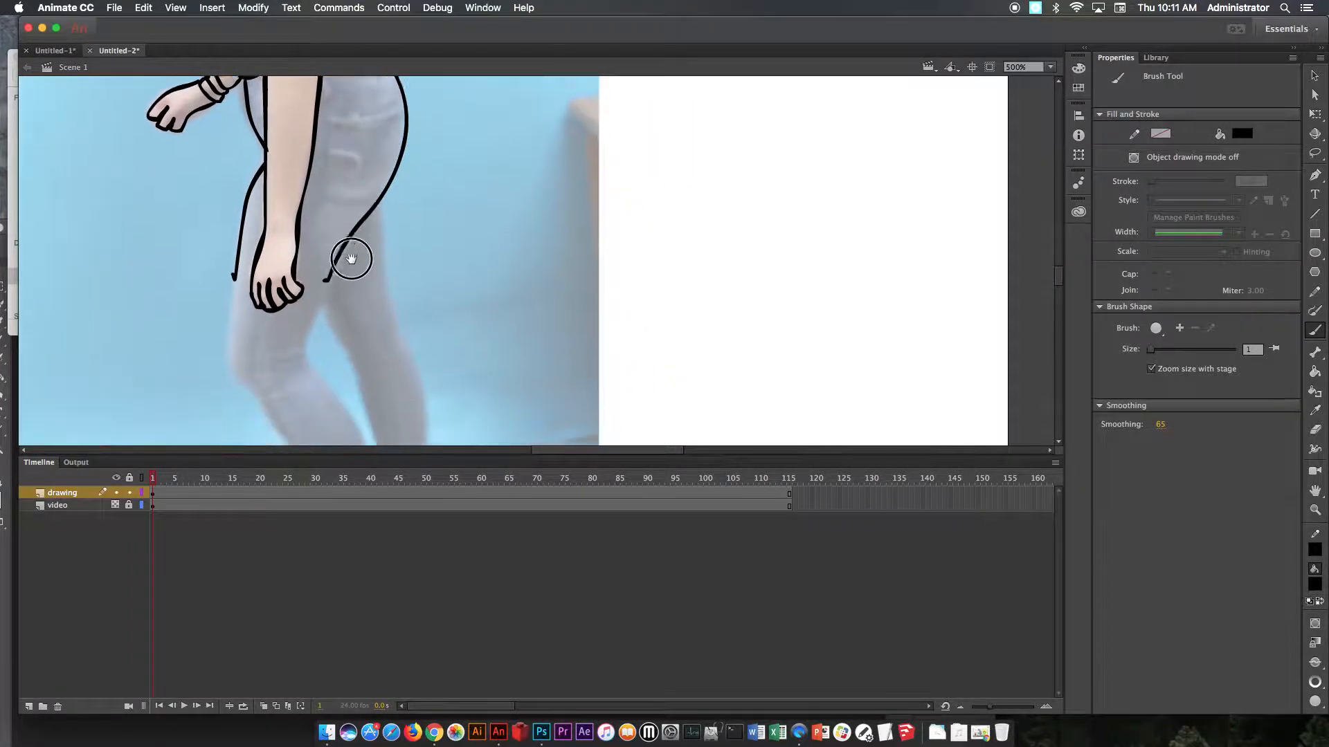
pyautogui.moveTo(349, 186)
pyautogui.mouseDown()
pyautogui.moveTo(382, 181)
pyautogui.moveTo(346, 219)
pyautogui.moveTo(317, 200)
pyautogui.moveTo(321, 164)
pyautogui.moveTo(384, 146)
pyautogui.moveTo(332, 168)
pyautogui.moveTo(389, 150)
pyautogui.mouseUp()
pyautogui.scroll(1, 359, 201)
pyautogui.hscroll(1, 360, 200)
pyautogui.moveTo(313, 120); pyautogui.dragTo(369, 104)
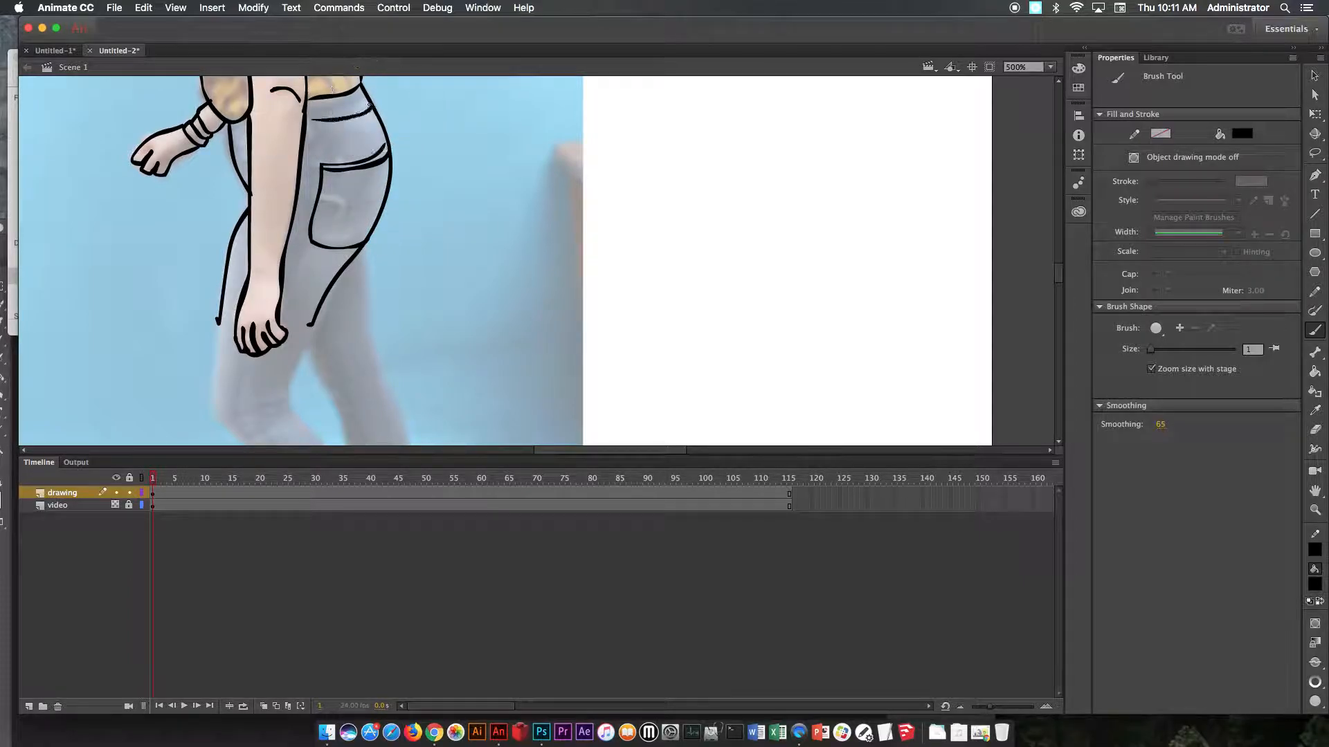
# - Trace both legs of the jeans down to the hems, then the rear ankle
pyautogui.scroll(-3, 362, 169)
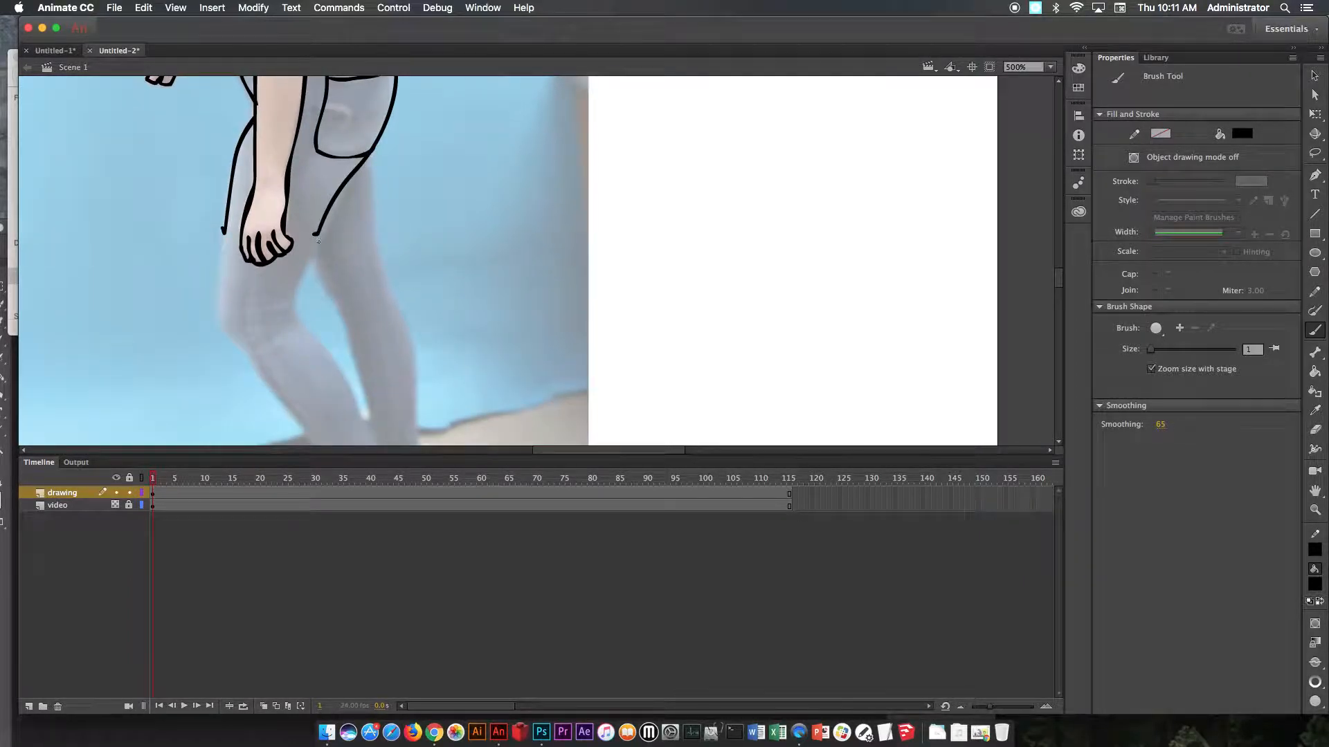
pyautogui.moveTo(319, 233)
pyautogui.mouseDown()
pyautogui.moveTo(295, 312)
pyautogui.moveTo(350, 393)
pyautogui.mouseUp()
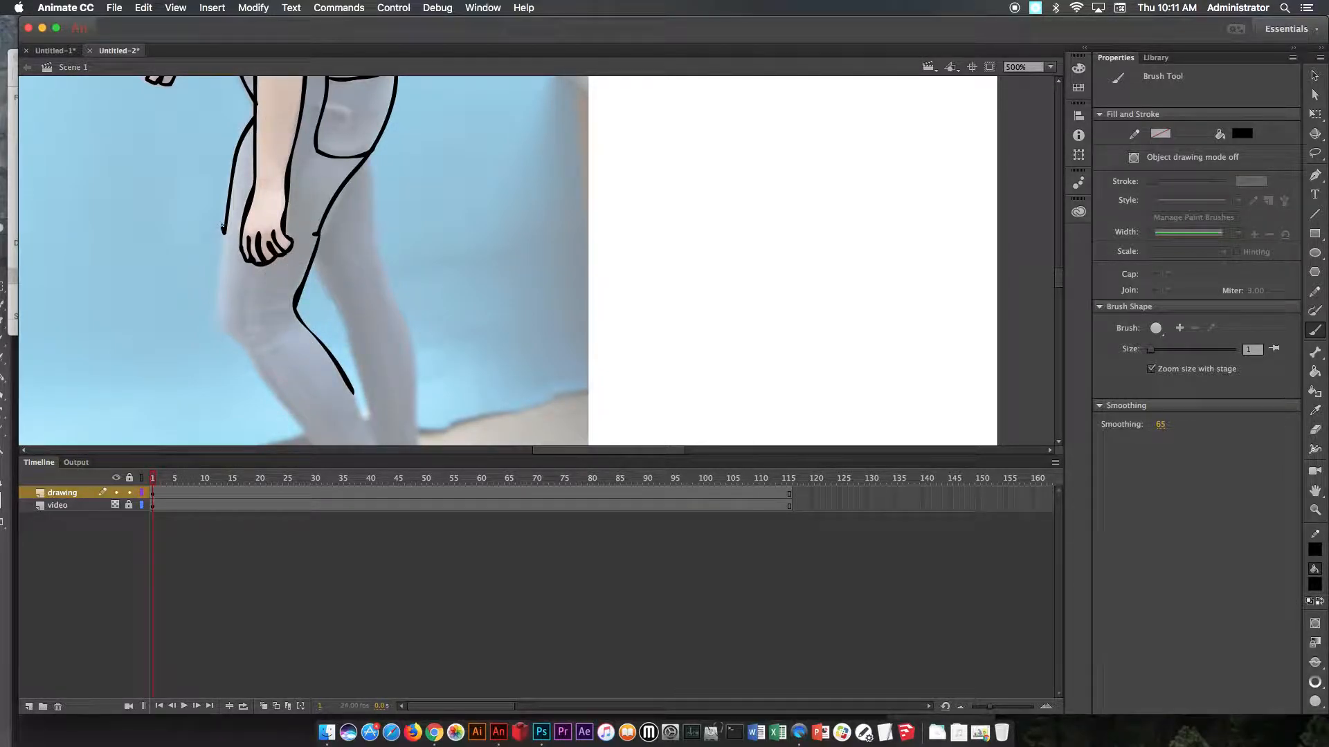
pyautogui.moveTo(223, 231)
pyautogui.mouseDown()
pyautogui.moveTo(219, 299)
pyautogui.moveTo(277, 391)
pyautogui.moveTo(199, 125)
pyautogui.moveTo(187, 170)
pyautogui.moveTo(219, 215)
pyautogui.moveTo(249, 225)
pyautogui.moveTo(261, 198)
pyautogui.moveTo(217, 111)
pyautogui.moveTo(268, 269)
pyautogui.moveTo(191, 130)
pyautogui.moveTo(258, 193)
pyautogui.mouseUp()
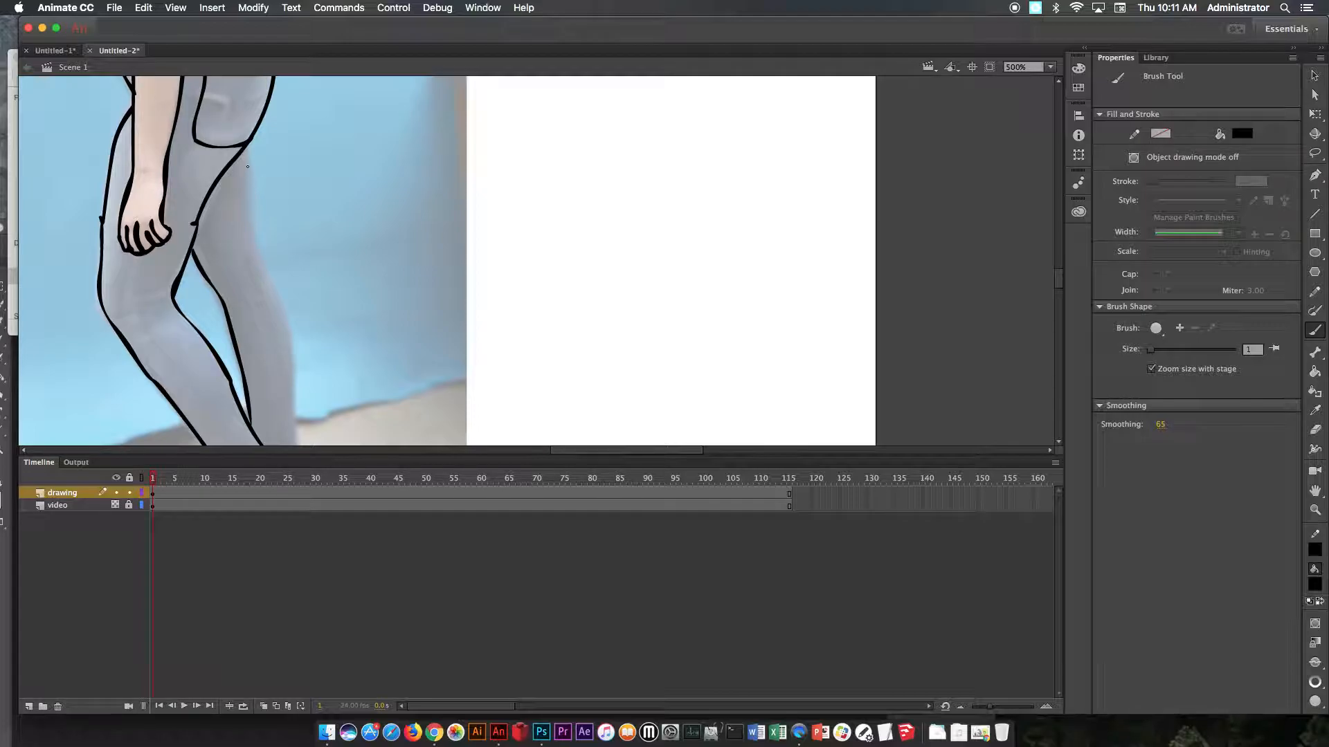
pyautogui.moveTo(249, 144)
pyautogui.mouseDown()
pyautogui.moveTo(259, 278)
pyautogui.moveTo(284, 346)
pyautogui.mouseUp()
pyautogui.moveTo(248, 143)
pyautogui.mouseDown()
pyautogui.moveTo(293, 433)
pyautogui.moveTo(305, 202)
pyautogui.moveTo(306, 238)
pyautogui.moveTo(281, 247)
pyautogui.moveTo(299, 270)
pyautogui.moveTo(306, 242)
pyautogui.moveTo(323, 291)
pyautogui.mouseUp()
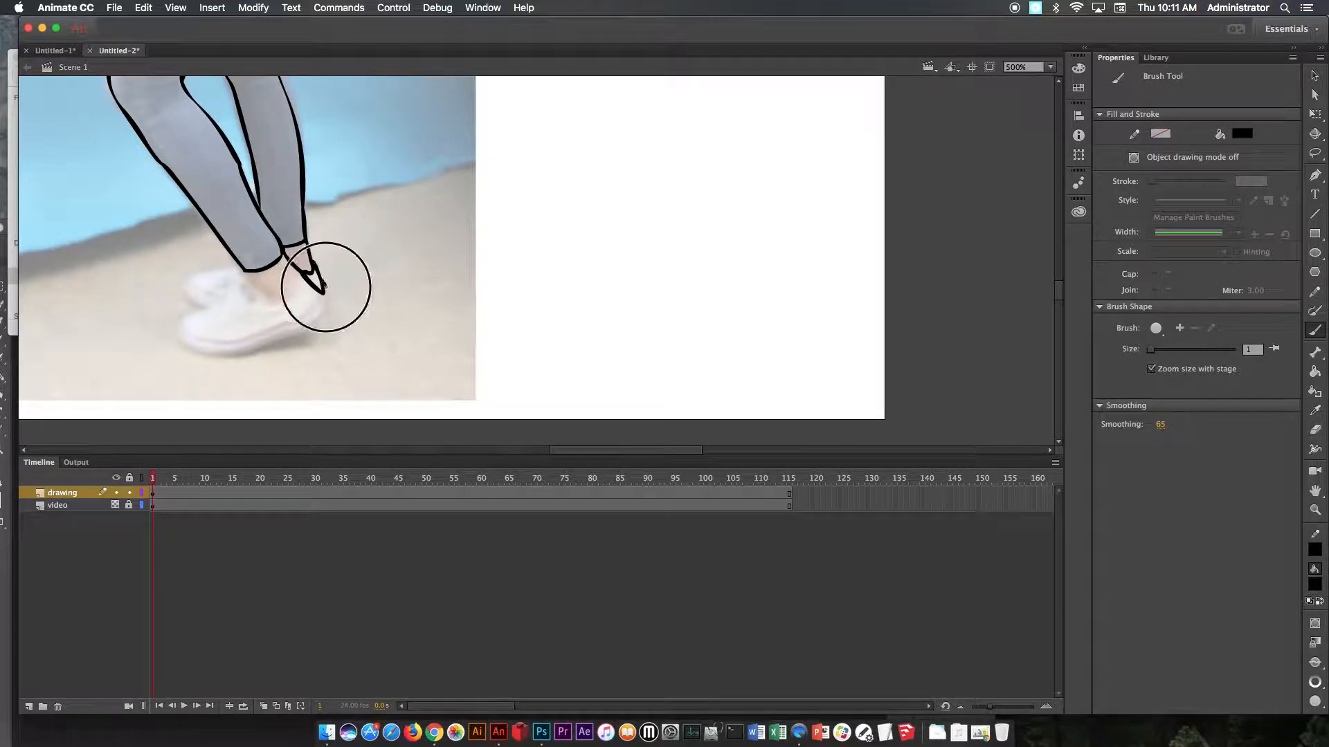
# - Trace the outlines of both white shoes and the front ankle
pyautogui.moveTo(321, 293); pyautogui.dragTo(227, 341)
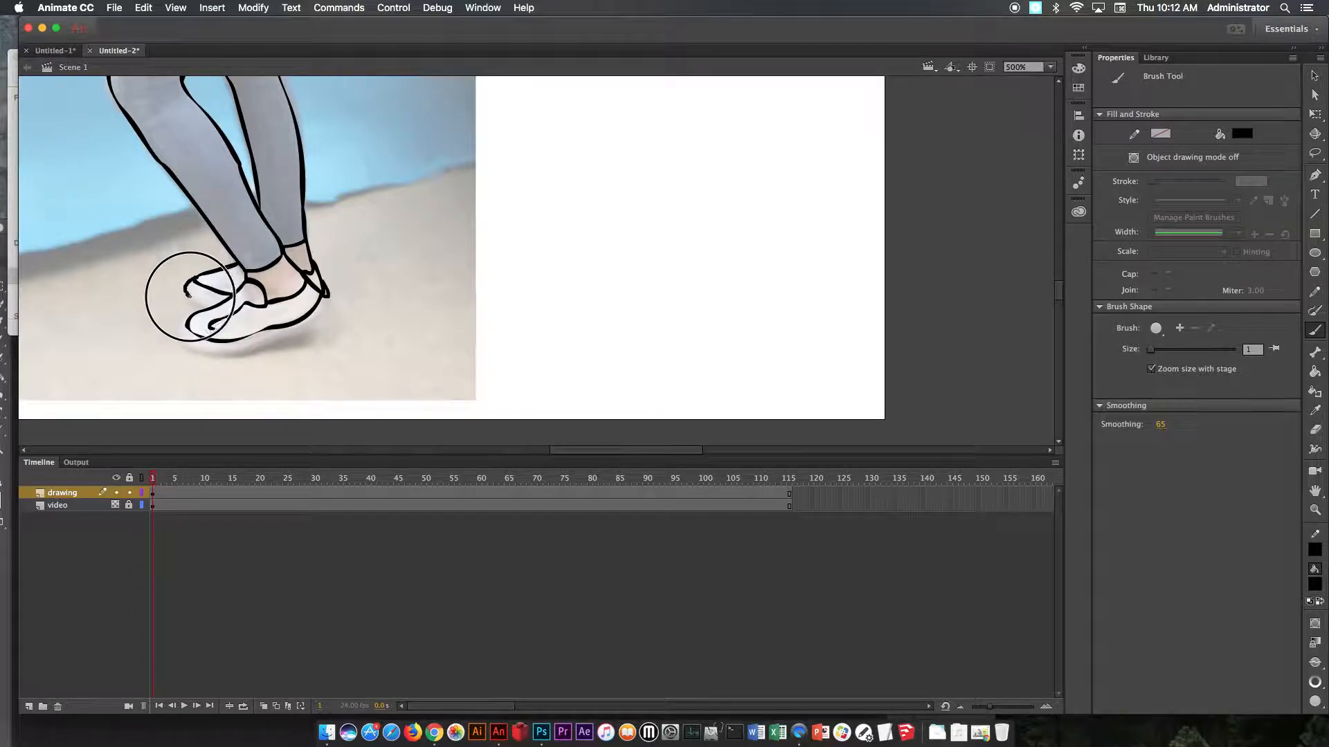
pyautogui.moveTo(205, 352)
pyautogui.mouseDown()
pyautogui.moveTo(307, 326)
pyautogui.moveTo(326, 296)
pyautogui.moveTo(275, 287)
pyautogui.mouseUp()
pyautogui.moveTo(272, 265); pyautogui.dragTo(346, 403)
# - Draw fold lines at both knees of the jeans and a detail line inside the back pocket
pyautogui.moveTo(312, 356)
pyautogui.mouseDown()
pyautogui.moveTo(252, 292)
pyautogui.moveTo(220, 205)
pyautogui.moveTo(245, 254)
pyautogui.mouseUp()
pyautogui.moveTo(339, 216)
pyautogui.mouseDown()
pyautogui.moveTo(361, 329)
pyautogui.moveTo(352, 388)
pyautogui.mouseUp()
pyautogui.moveTo(300, 208); pyautogui.dragTo(308, 232)
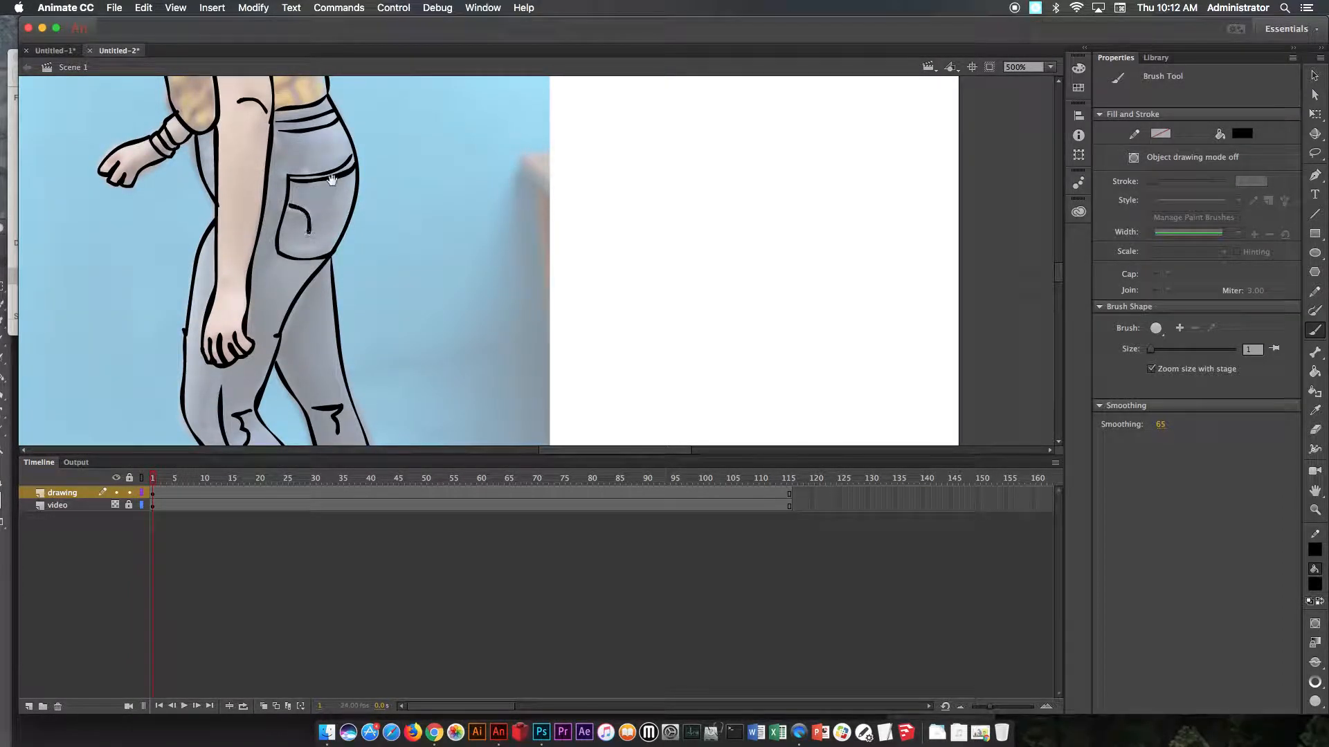
pyautogui.moveTo(332, 181); pyautogui.dragTo(326, 329)
pyautogui.moveTo(311, 226); pyautogui.dragTo(306, 357)
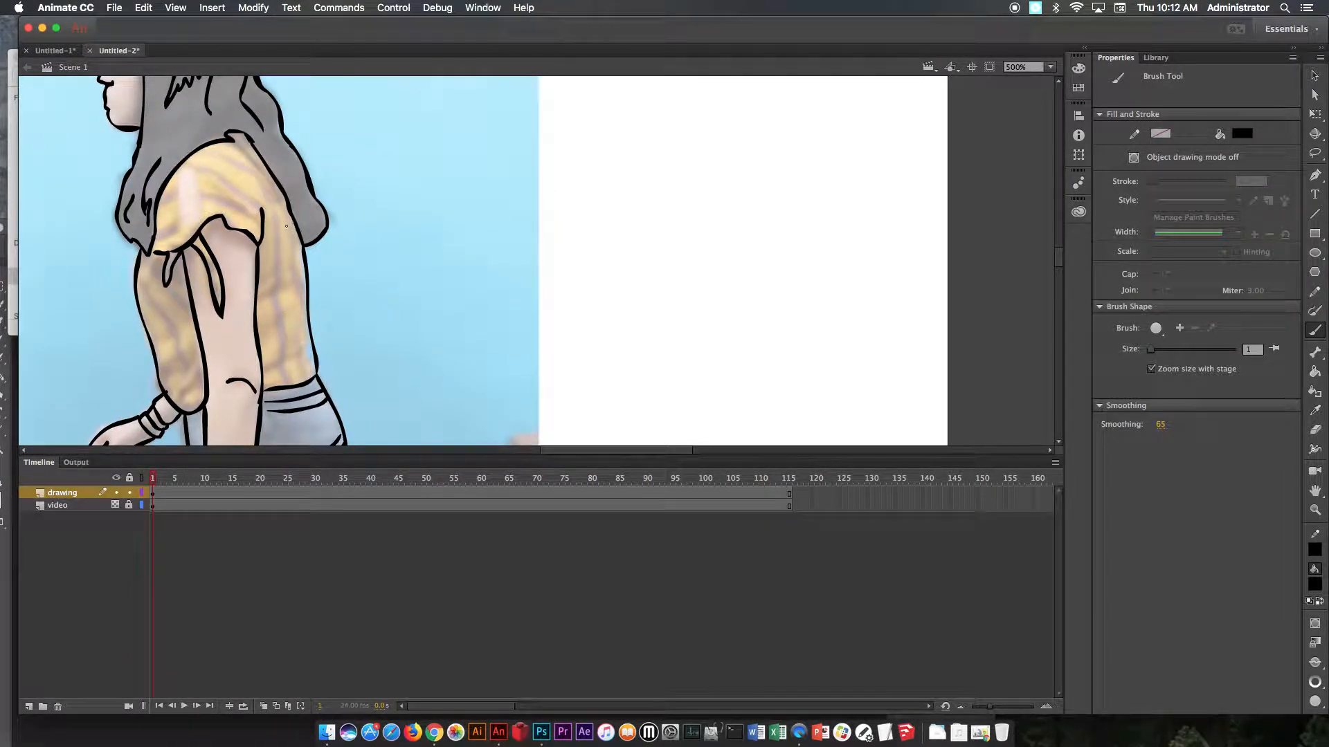
pyautogui.press('super+minus')
pyautogui.press('super+minus')
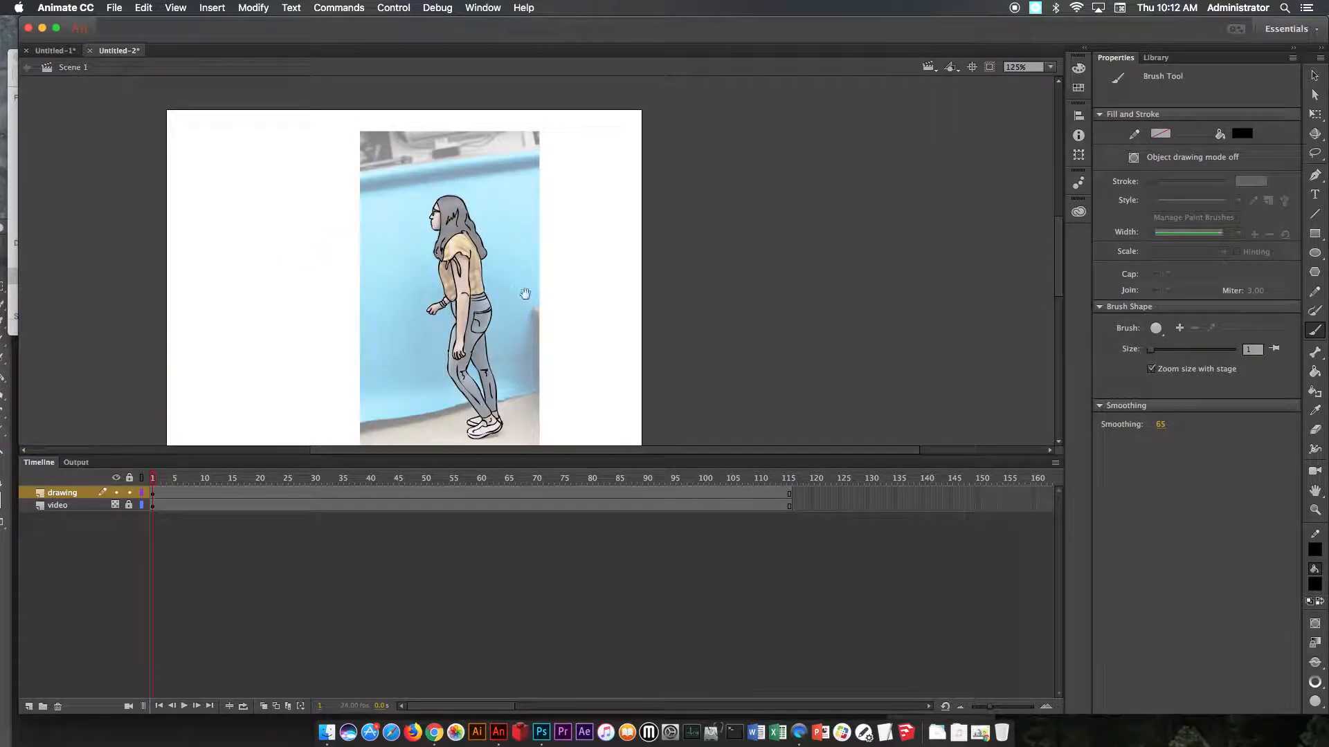
# - Hide the video layer to check the traced line drawing on its own, and show the video again
pyautogui.moveTo(521, 291); pyautogui.dragTo(493, 257)
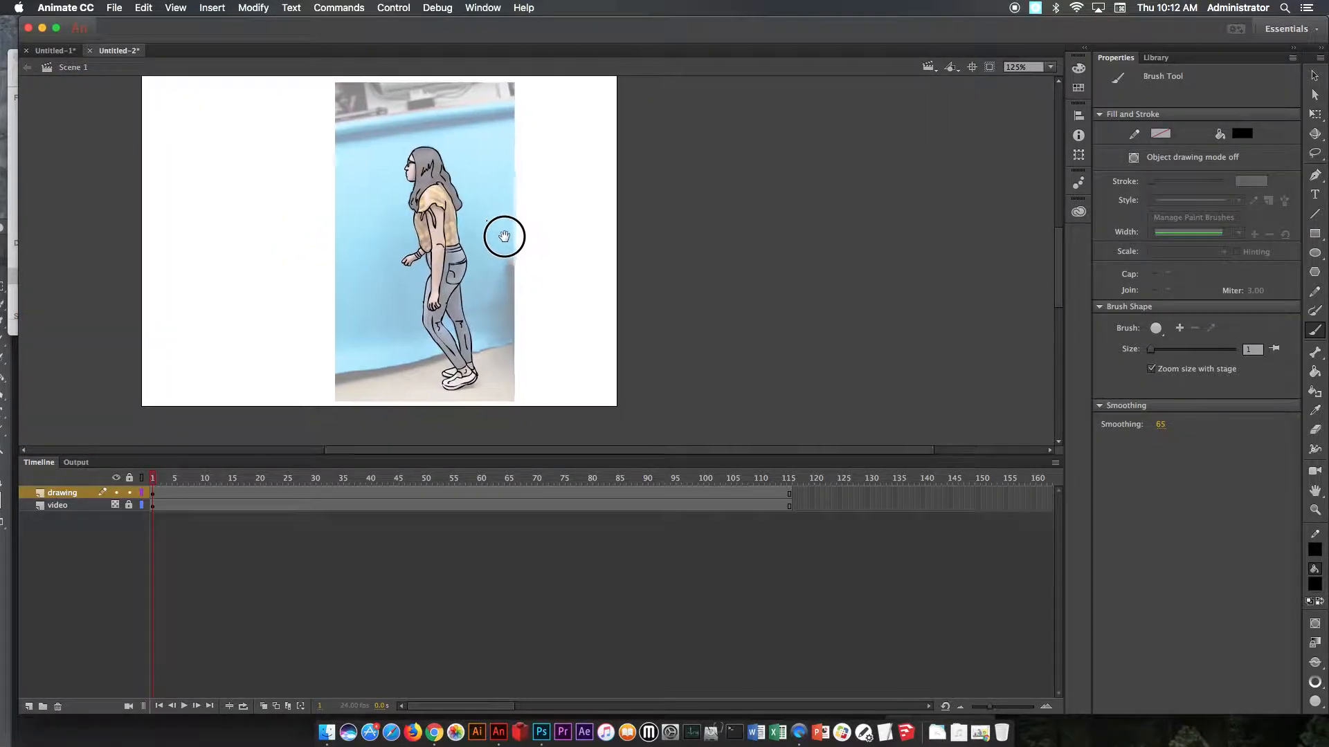
pyautogui.click(116, 506)
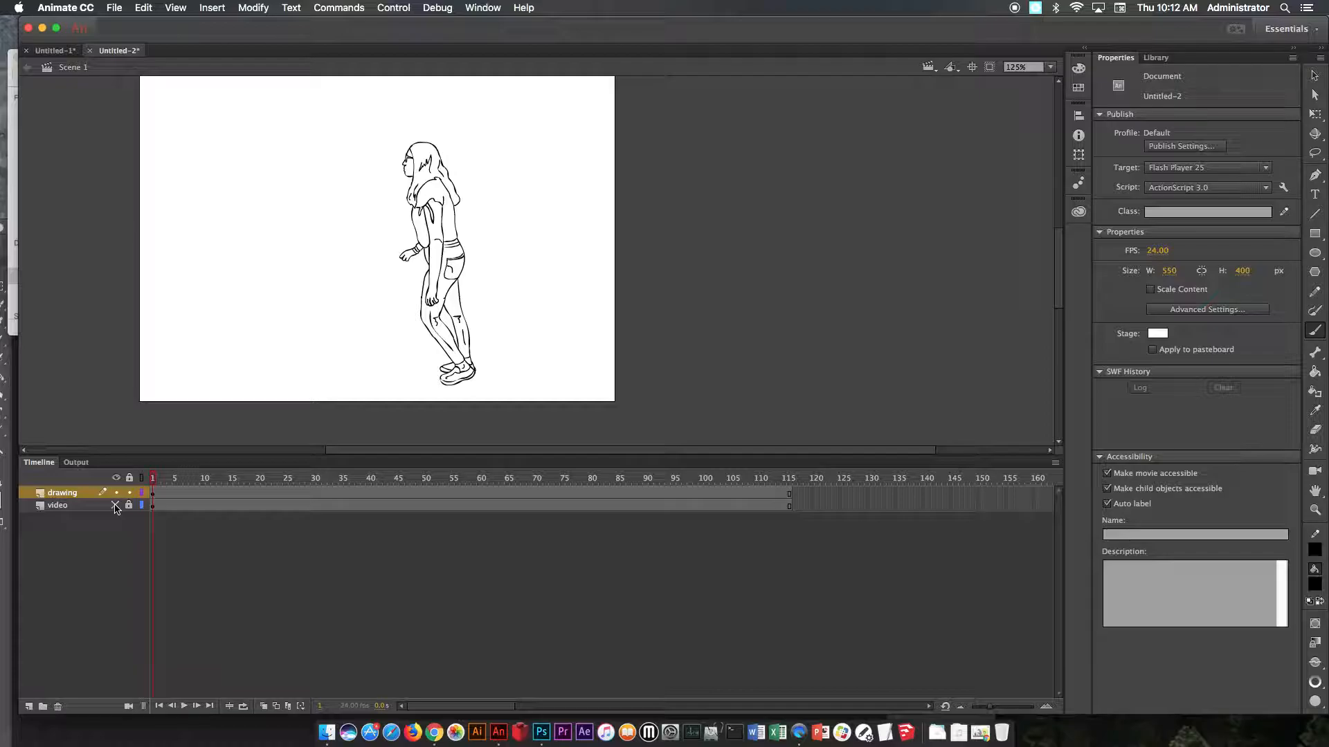
pyautogui.click(115, 506)
pyautogui.click(115, 505)
pyautogui.click(115, 506)
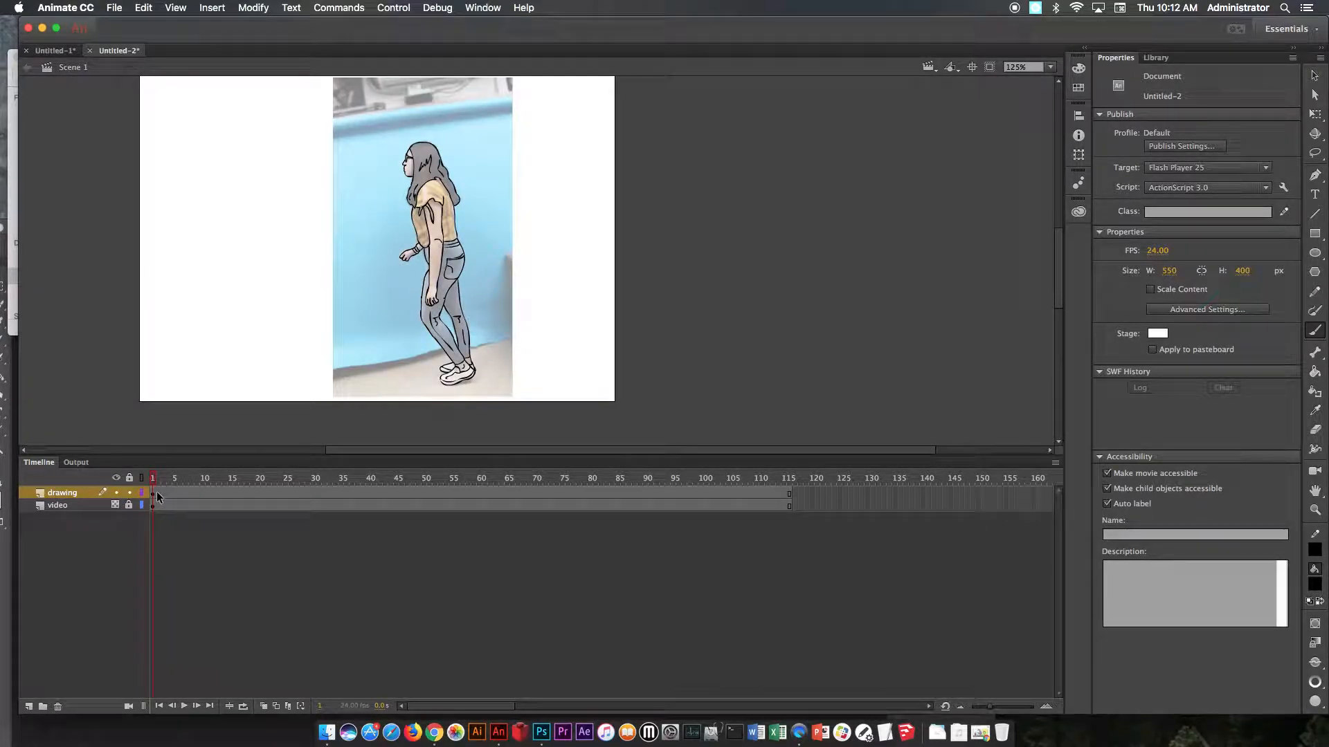
# - Insert a blank keyframe at frame 3 of the drawing layer
pyautogui.moveTo(989, 707); pyautogui.dragTo(1001, 706)
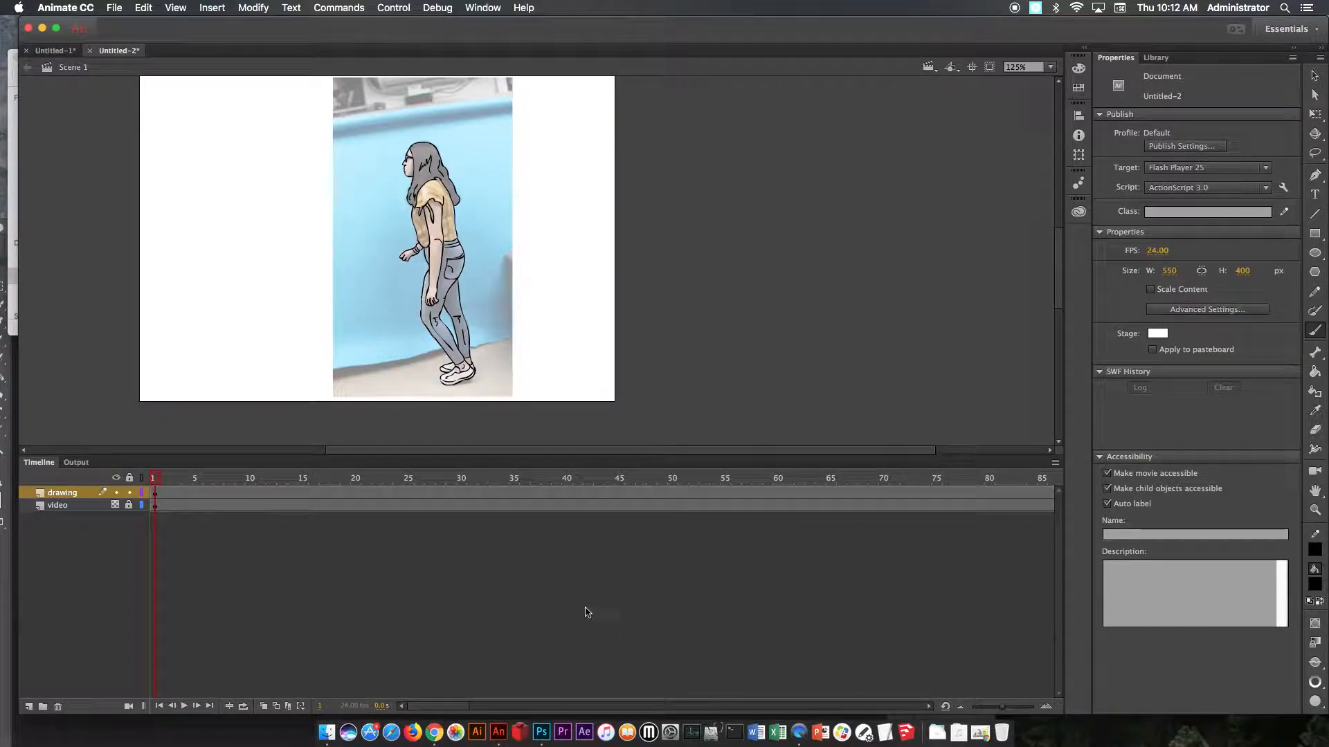
pyautogui.click(166, 493)
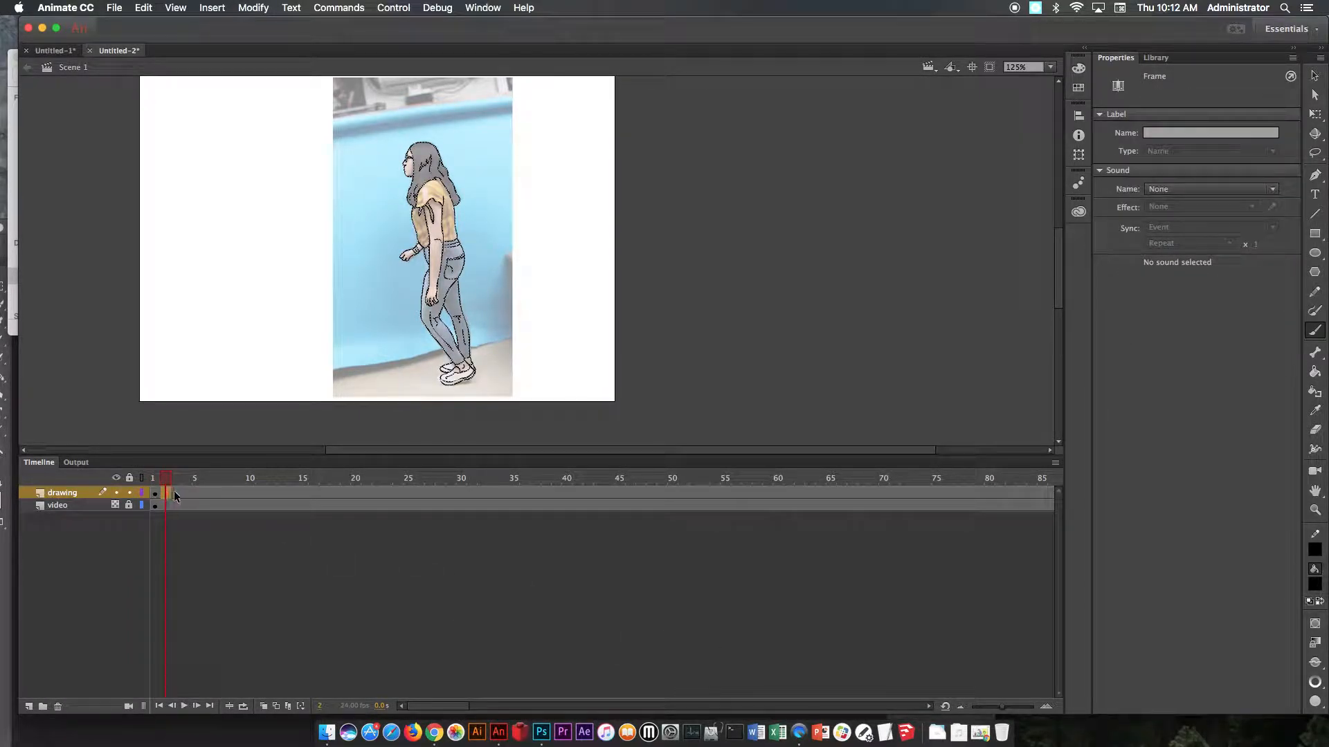
pyautogui.click(156, 492)
pyautogui.click(176, 492)
pyautogui.rightClick(176, 490)
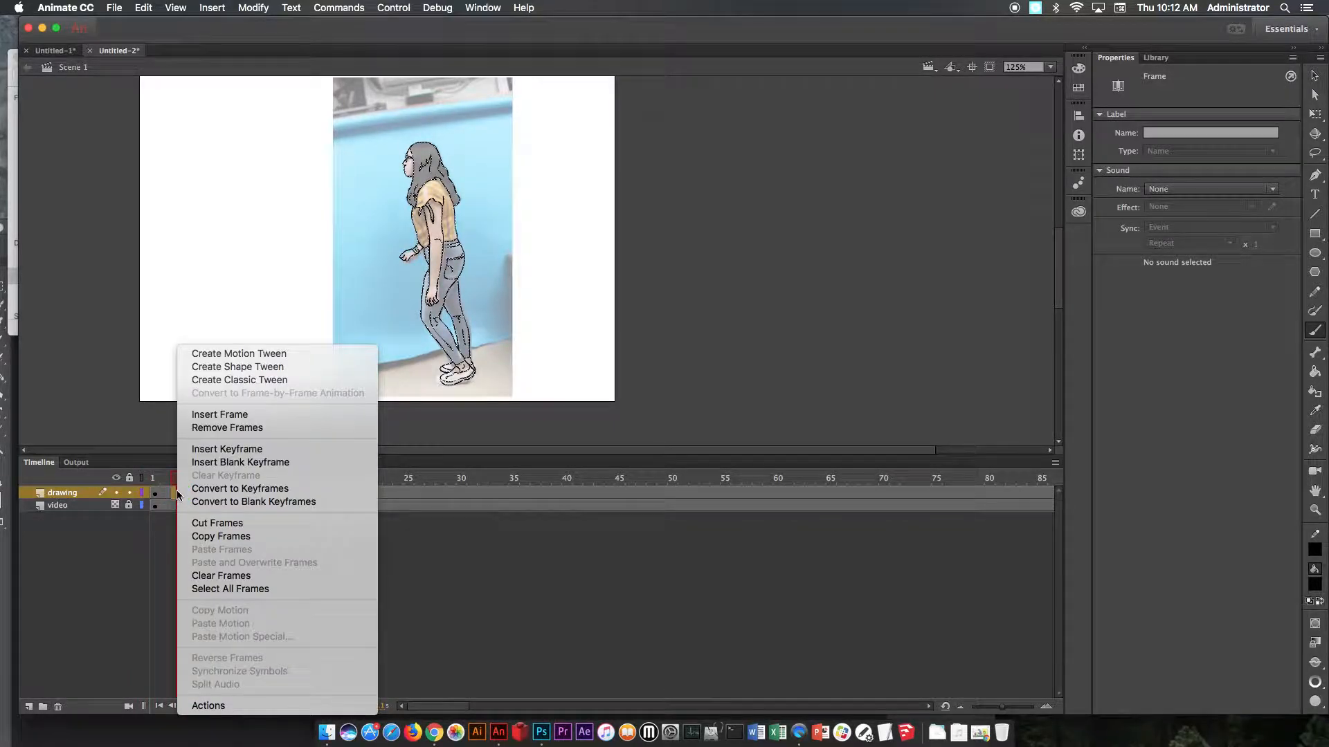
pyautogui.click(241, 462)
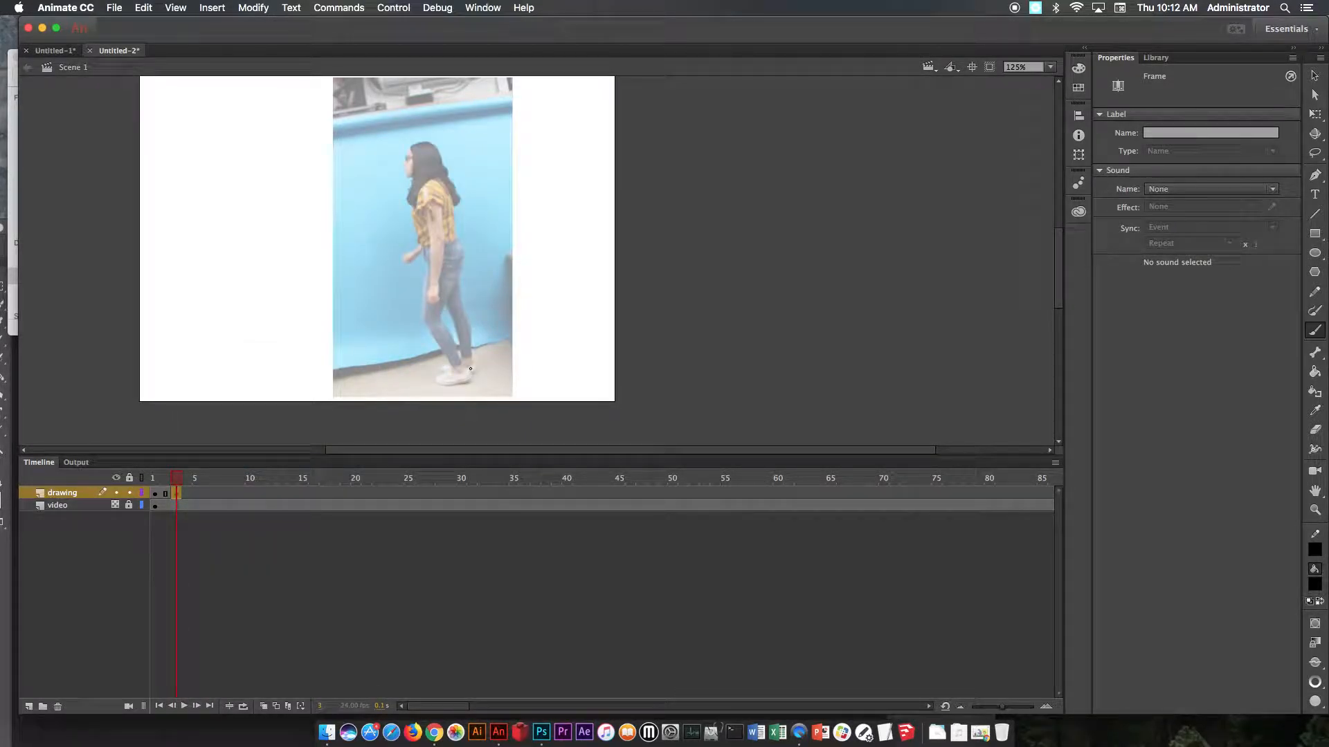
# - In the Untitled-1 document, compare the traced drawings on frames 1 and 3, hiding Layer 1 to see only the line art
pyautogui.click(54, 51)
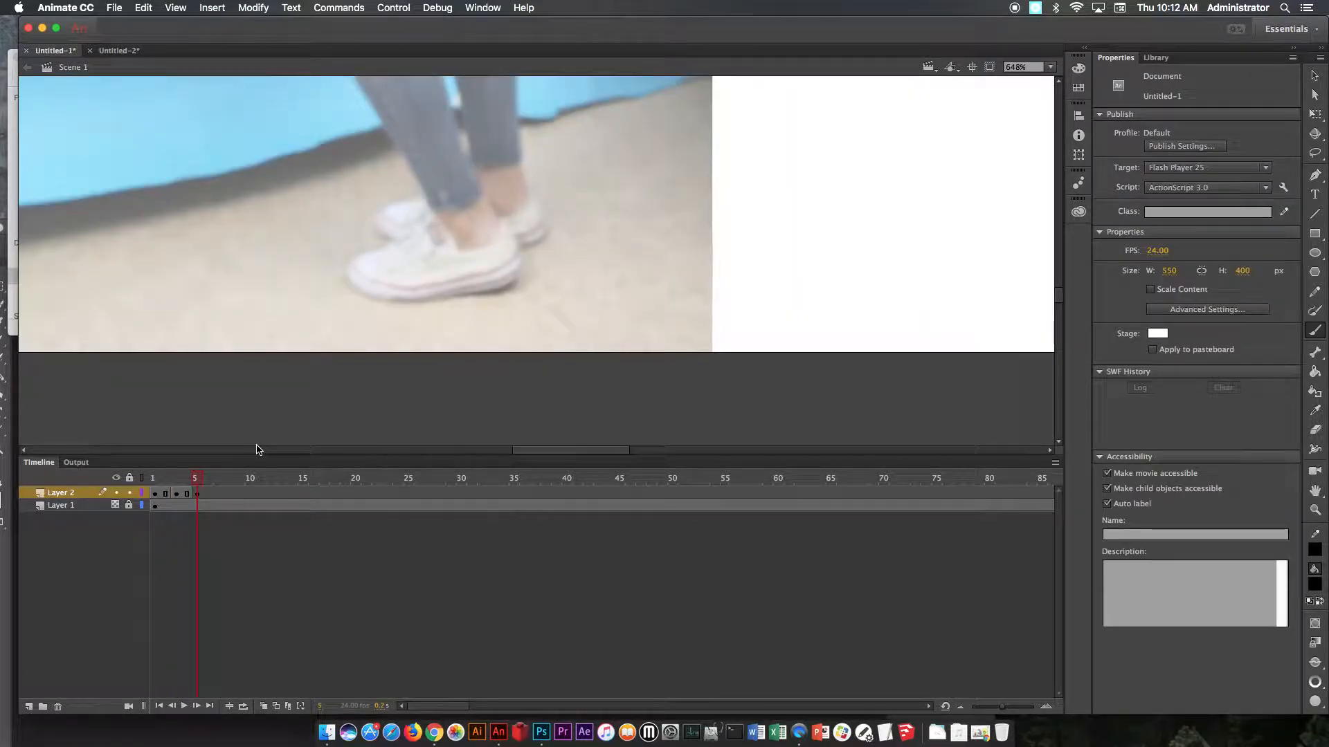
pyautogui.press('super+minus')
pyautogui.press('super+minus')
pyautogui.press('super+minus')
pyautogui.moveTo(551, 238); pyautogui.dragTo(518, 295)
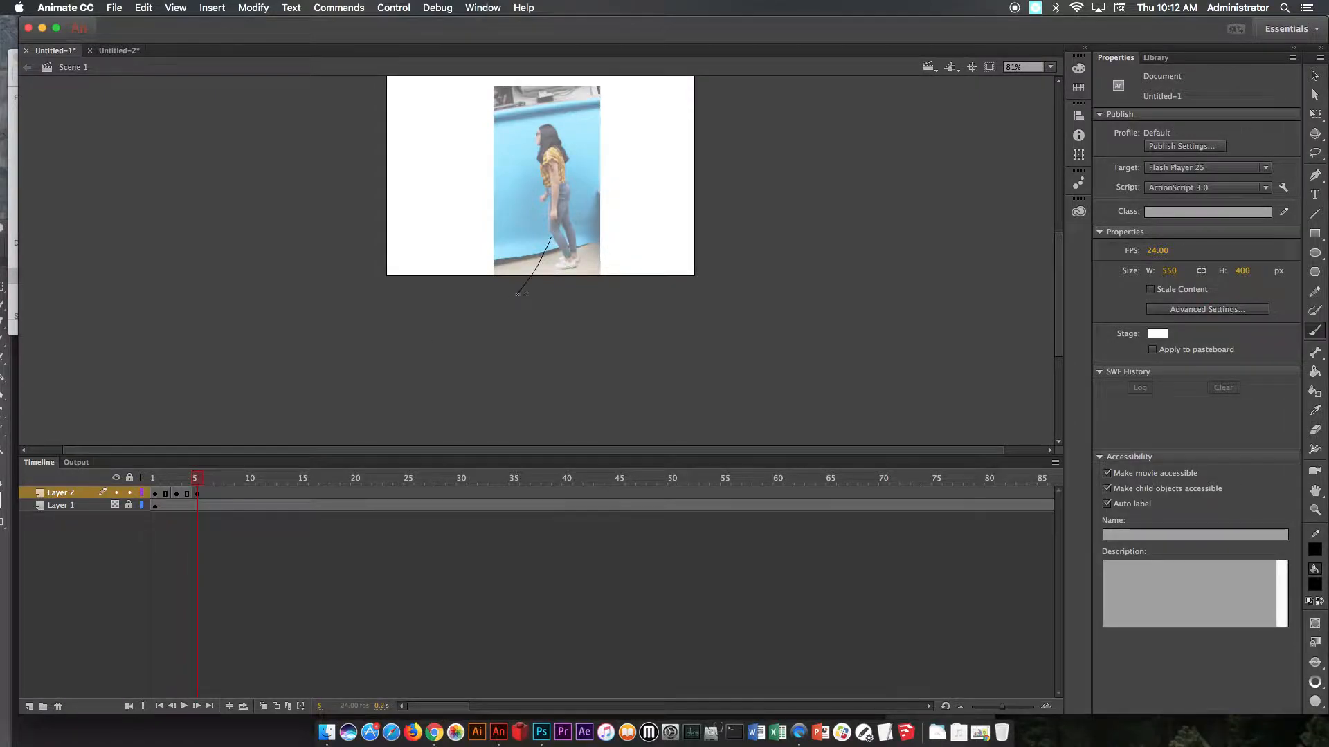
pyautogui.press('super+z')
pyautogui.scroll(5, 529, 297)
pyautogui.hscroll(2, 530, 297)
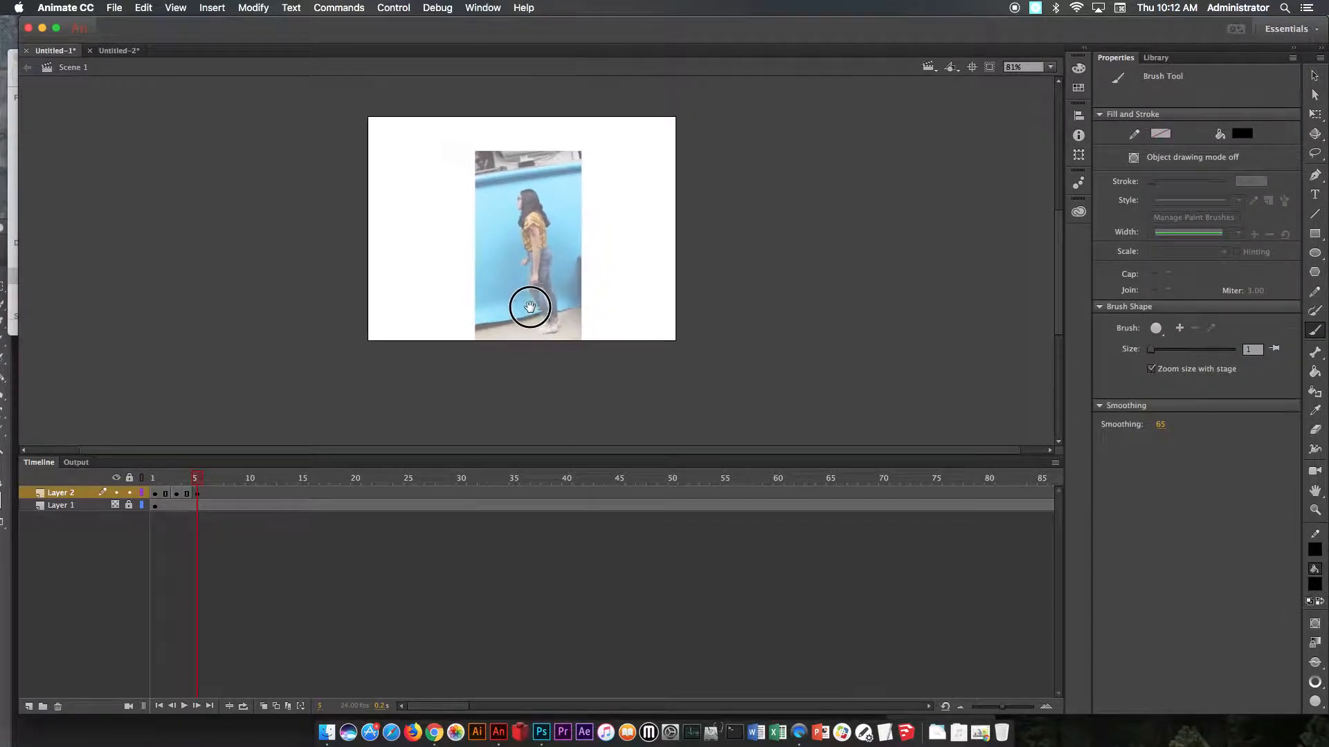
pyautogui.press('super+equal')
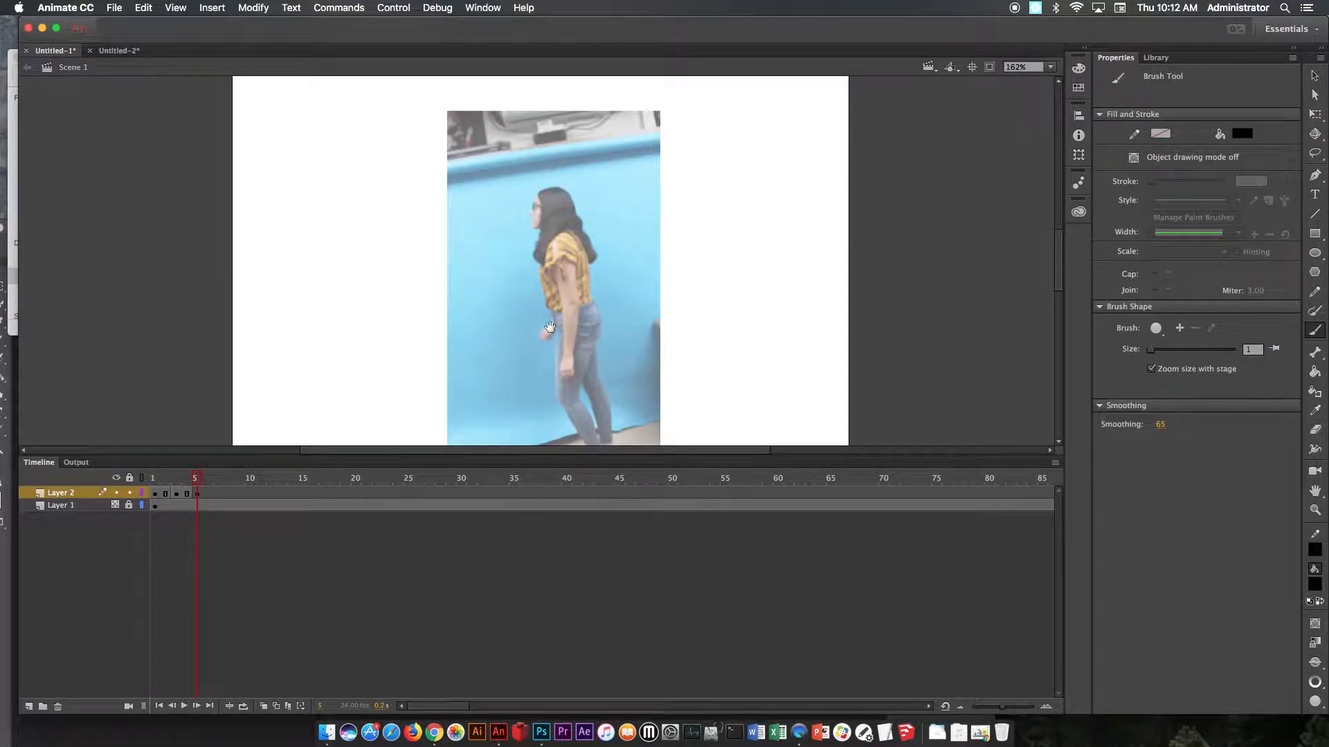
pyautogui.moveTo(549, 328); pyautogui.dragTo(516, 270)
pyautogui.moveTo(162, 479)
pyautogui.mouseDown()
pyautogui.moveTo(147, 480)
pyautogui.moveTo(176, 484)
pyautogui.mouseUp()
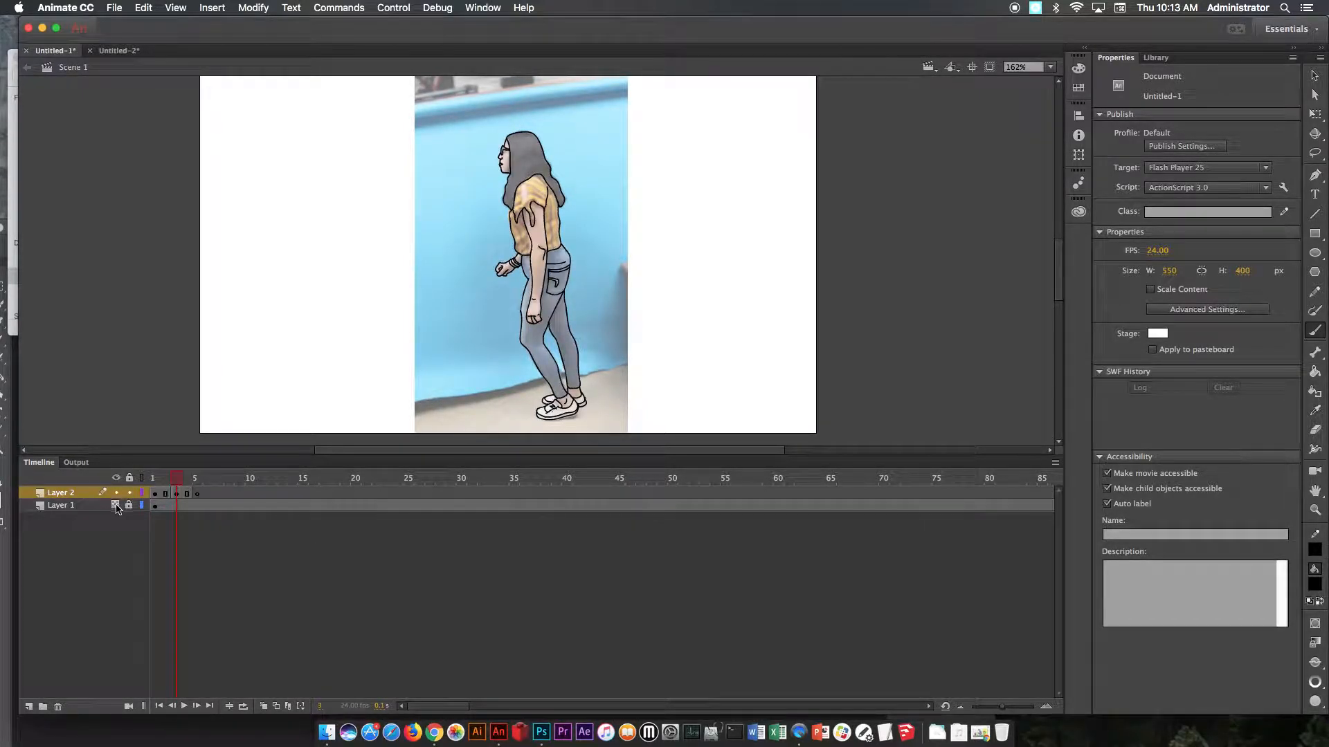
pyautogui.click(115, 506)
pyautogui.moveTo(177, 484)
pyautogui.mouseDown()
pyautogui.moveTo(150, 486)
pyautogui.moveTo(176, 485)
pyautogui.mouseUp()
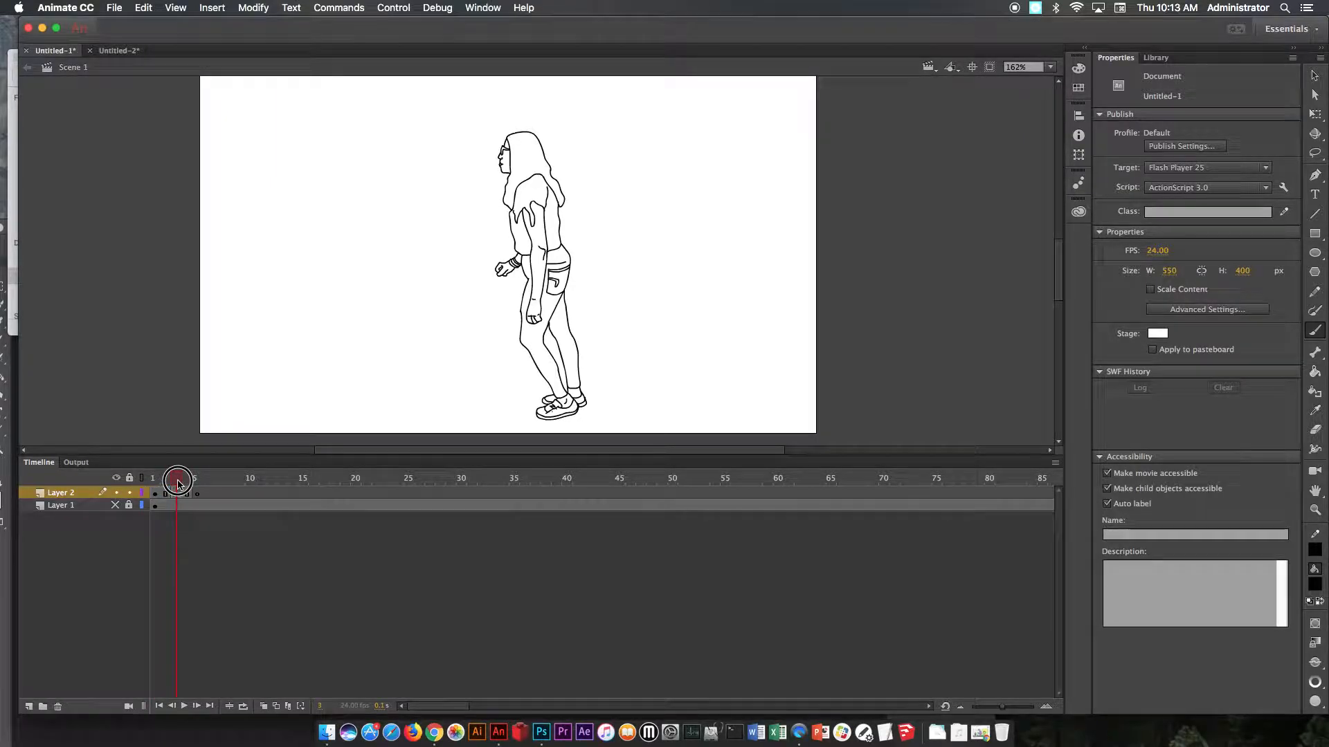
# - In the Untitled-2 document, insert a keyframe at frame 3 of the drawing layer that carries over the frame 1 drawing
pyautogui.click(119, 50)
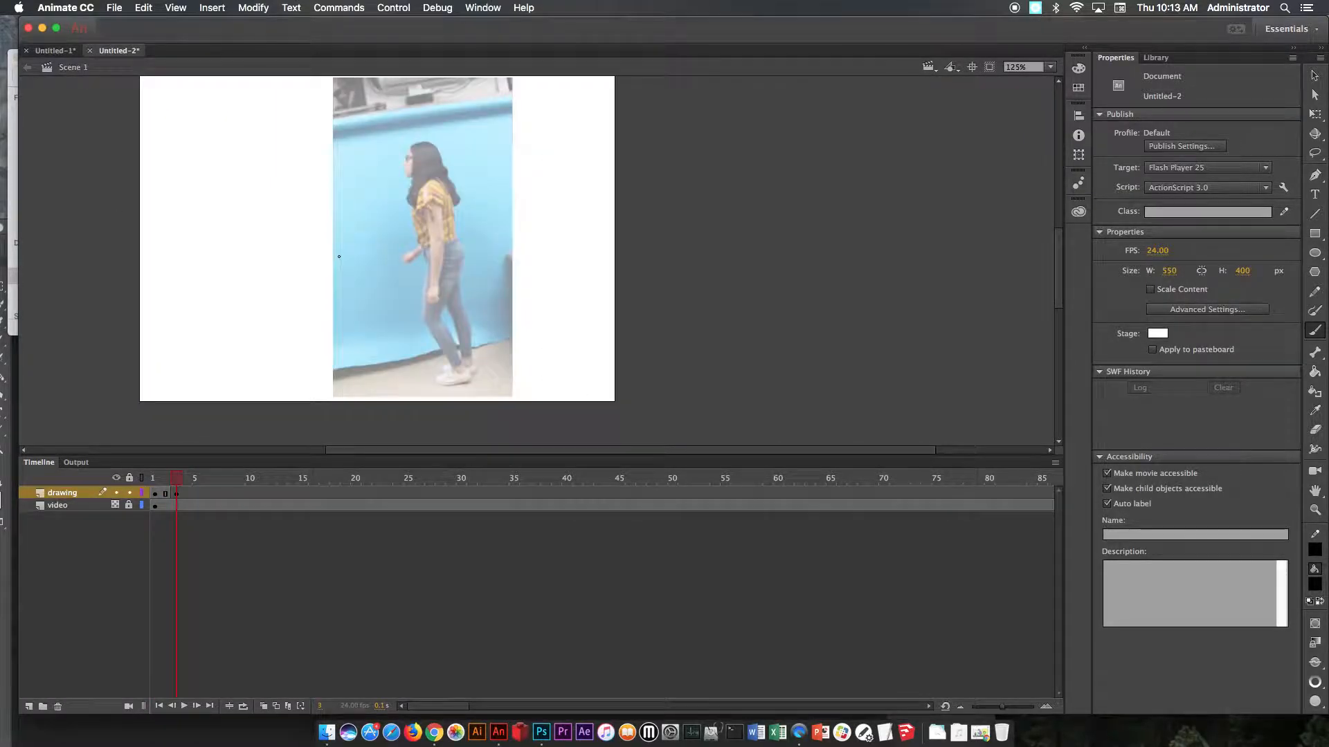
pyautogui.click(179, 494)
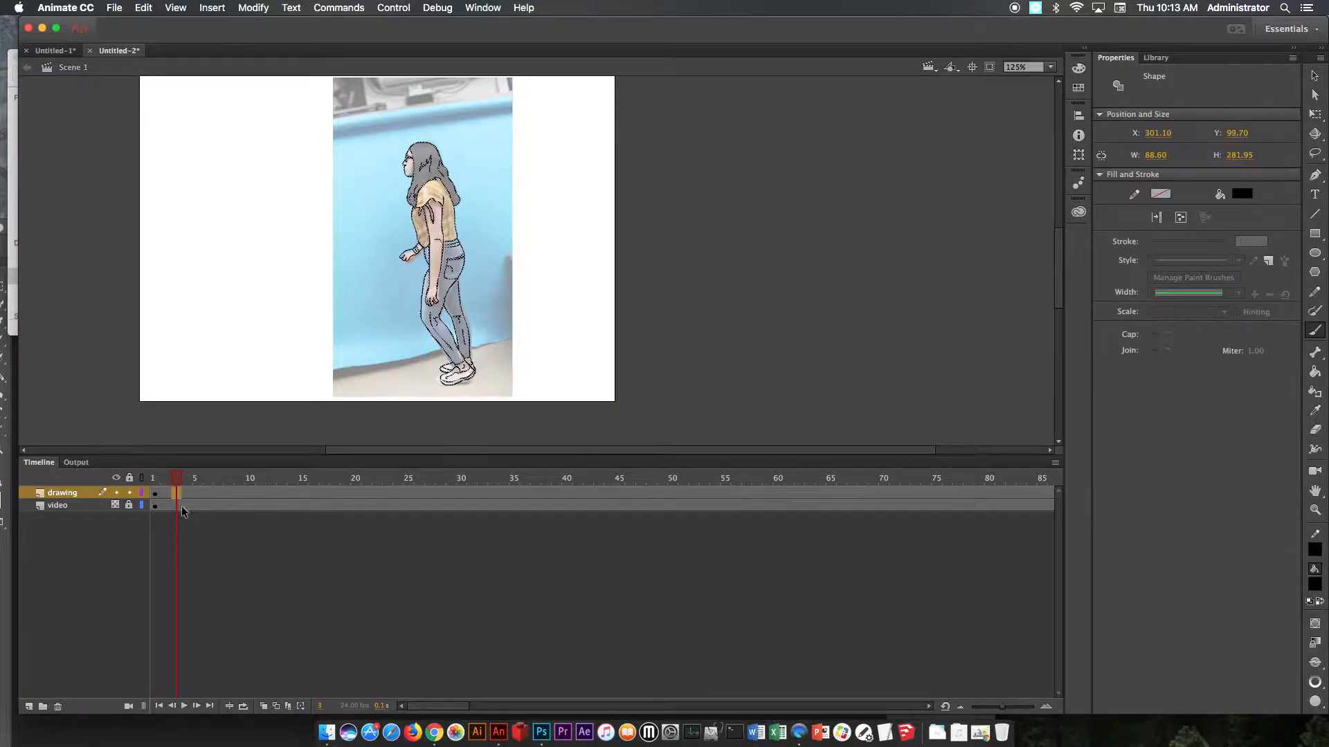
pyautogui.rightClick(178, 500)
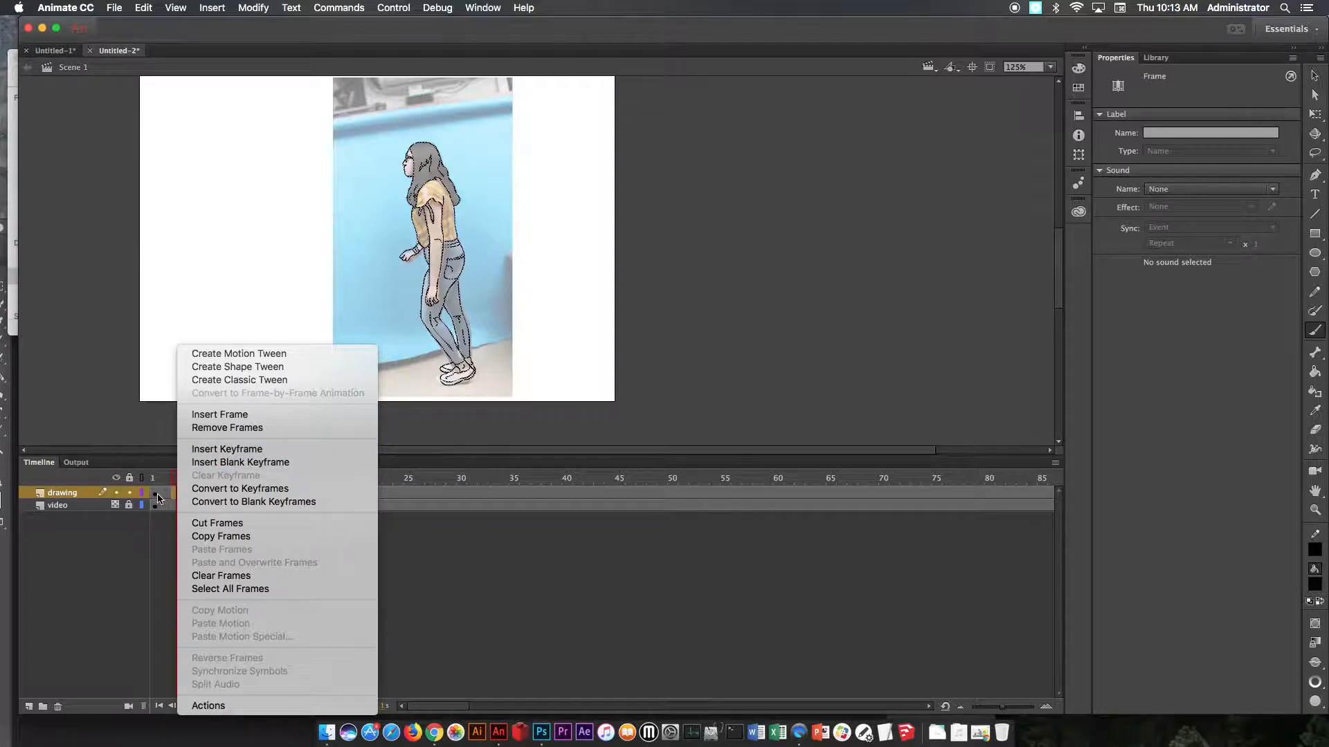
pyautogui.click(215, 449)
pyautogui.click(192, 528)
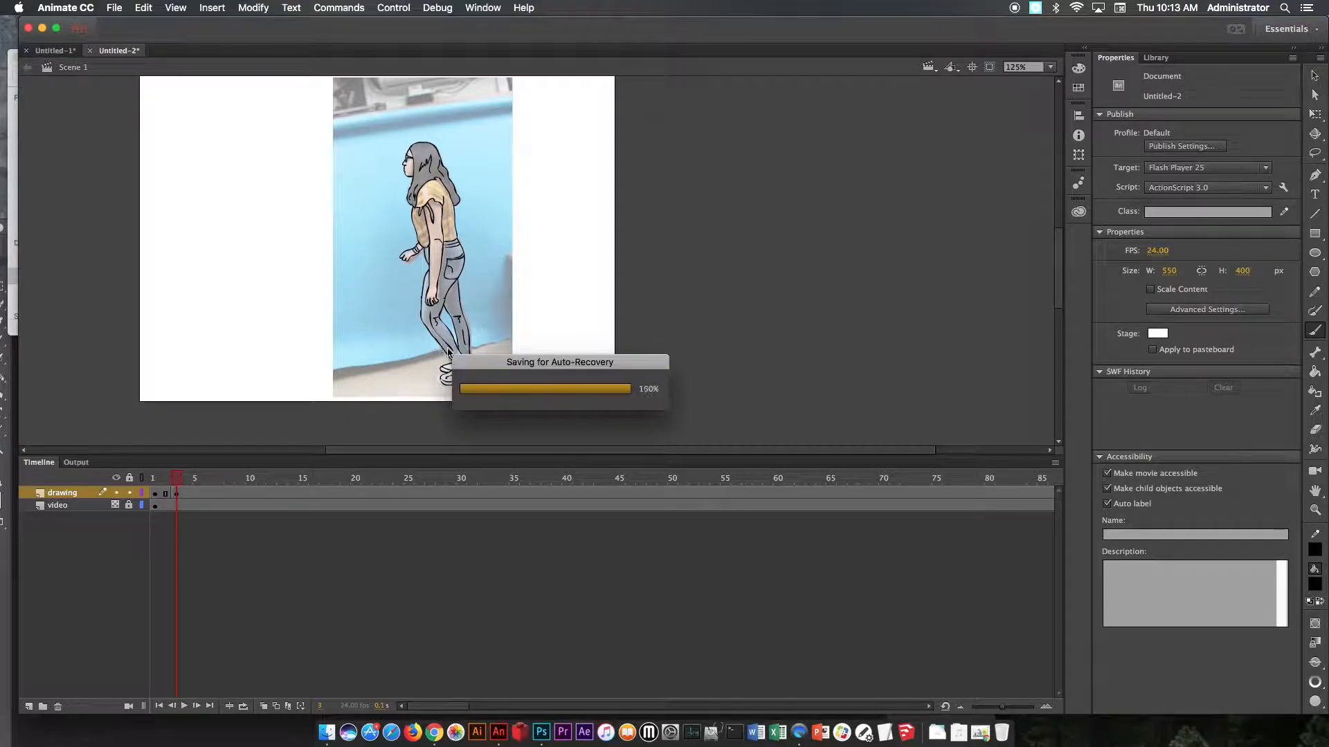
# - Lasso the traced shoes, ankles and jeans hems on frame 3 and delete them
pyautogui.moveTo(442, 355); pyautogui.dragTo(505, 403)
pyautogui.moveTo(403, 326); pyautogui.dragTo(389, 371)
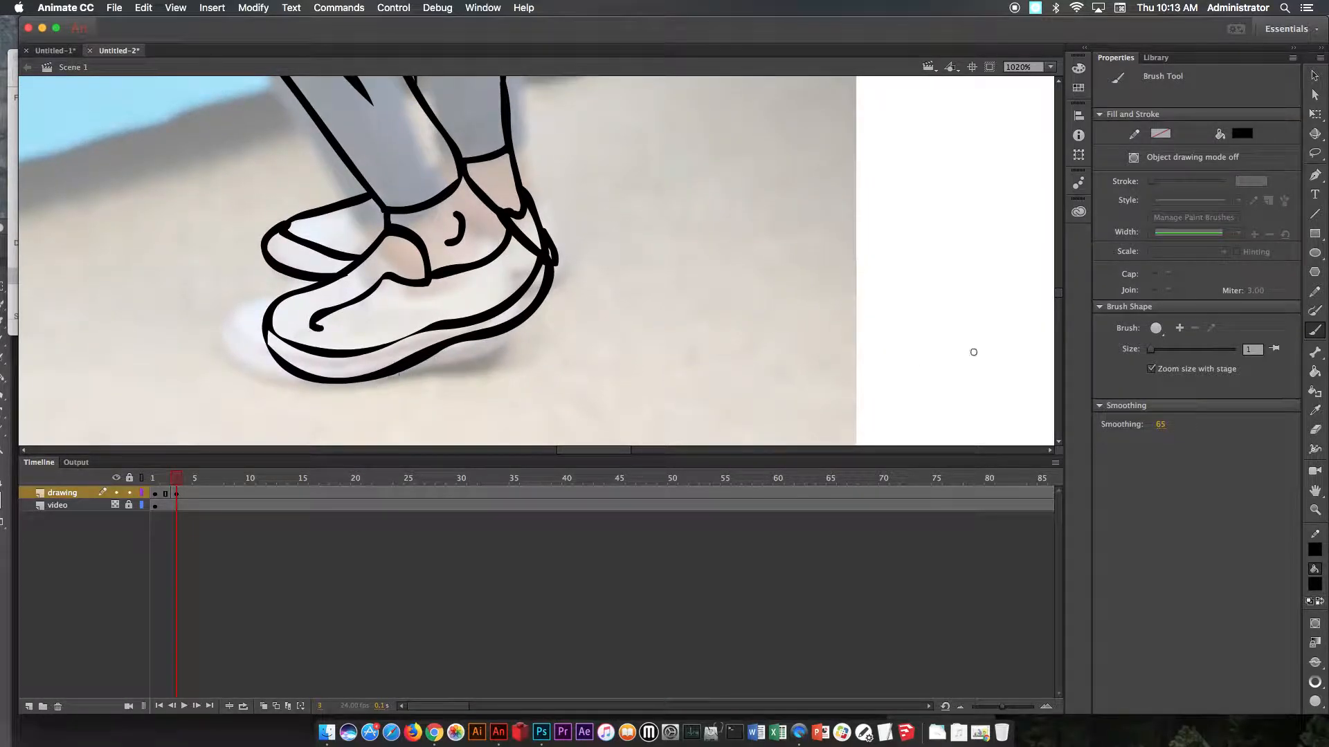
pyautogui.moveTo(1315, 152); pyautogui.dragTo(1228, 159)
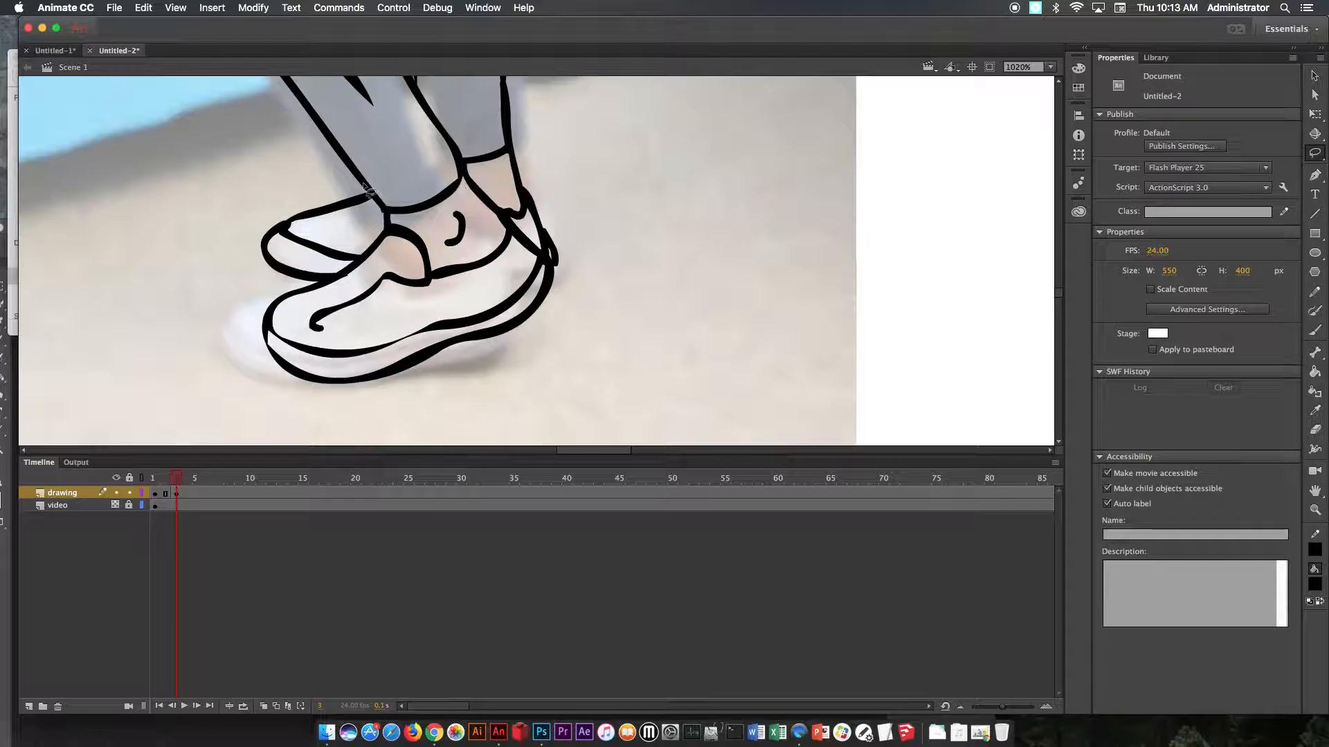
pyautogui.moveTo(330, 159)
pyautogui.mouseDown()
pyautogui.moveTo(176, 279)
pyautogui.moveTo(401, 442)
pyautogui.moveTo(672, 323)
pyautogui.moveTo(497, 113)
pyautogui.mouseUp()
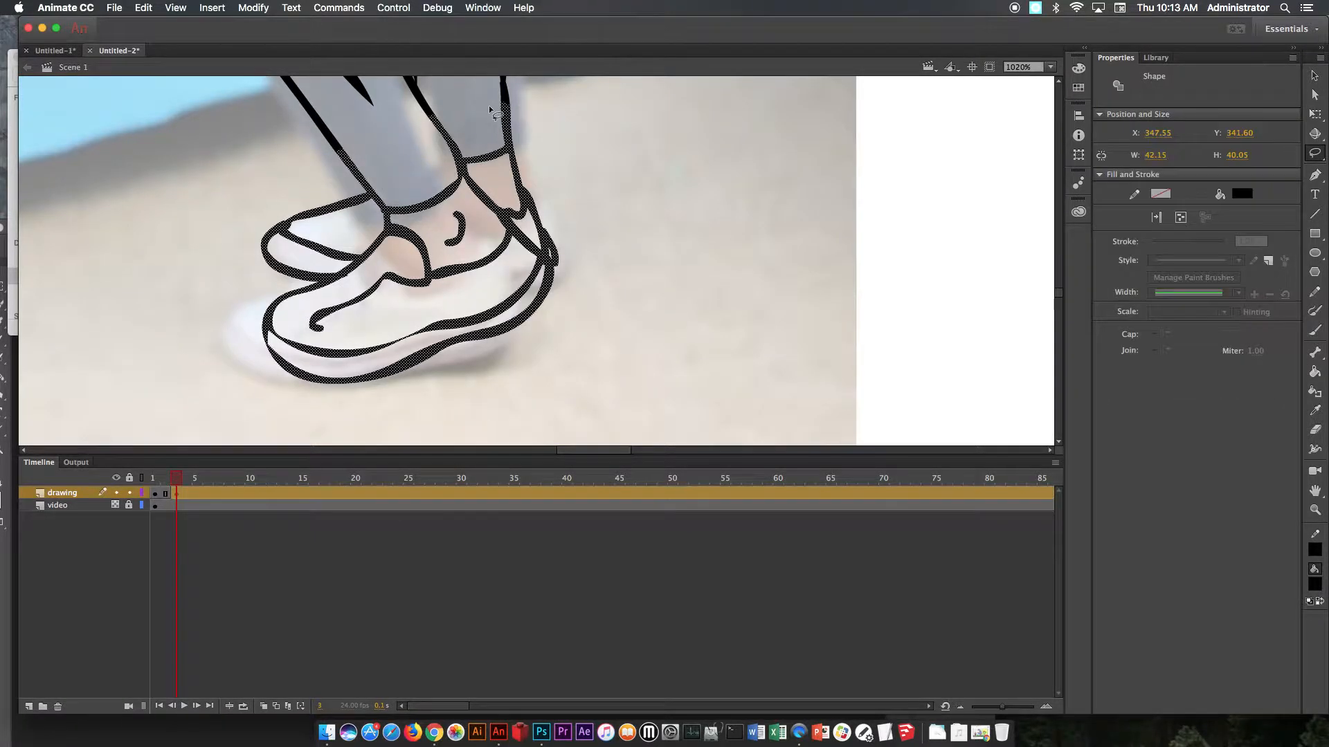
pyautogui.press('Delete')
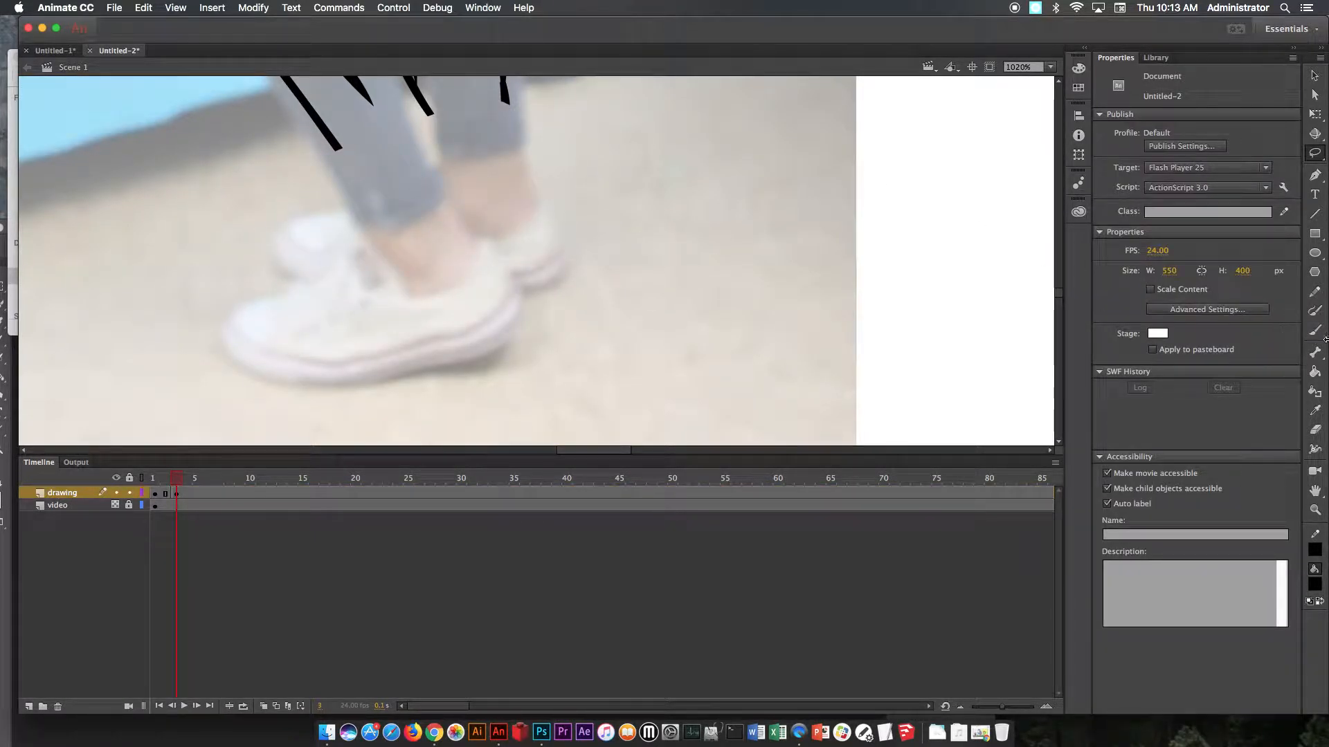
# - Try to retrace the lower legs and shoes on frame 3 with the brush
pyautogui.press('b')
pyautogui.moveTo(376, 214); pyautogui.dragTo(399, 443)
pyautogui.moveTo(325, 138); pyautogui.dragTo(351, 297)
pyautogui.moveTo(195, 190); pyautogui.dragTo(206, 345)
pyautogui.moveTo(278, 171); pyautogui.dragTo(235, 347)
pyautogui.moveTo(305, 152); pyautogui.dragTo(249, 285)
pyautogui.moveTo(144, 257); pyautogui.dragTo(366, 406)
pyautogui.moveTo(364, 312); pyautogui.dragTo(477, 163)
pyautogui.moveTo(444, 357); pyautogui.dragTo(479, 186)
pyautogui.scroll(-10, 484, 361)
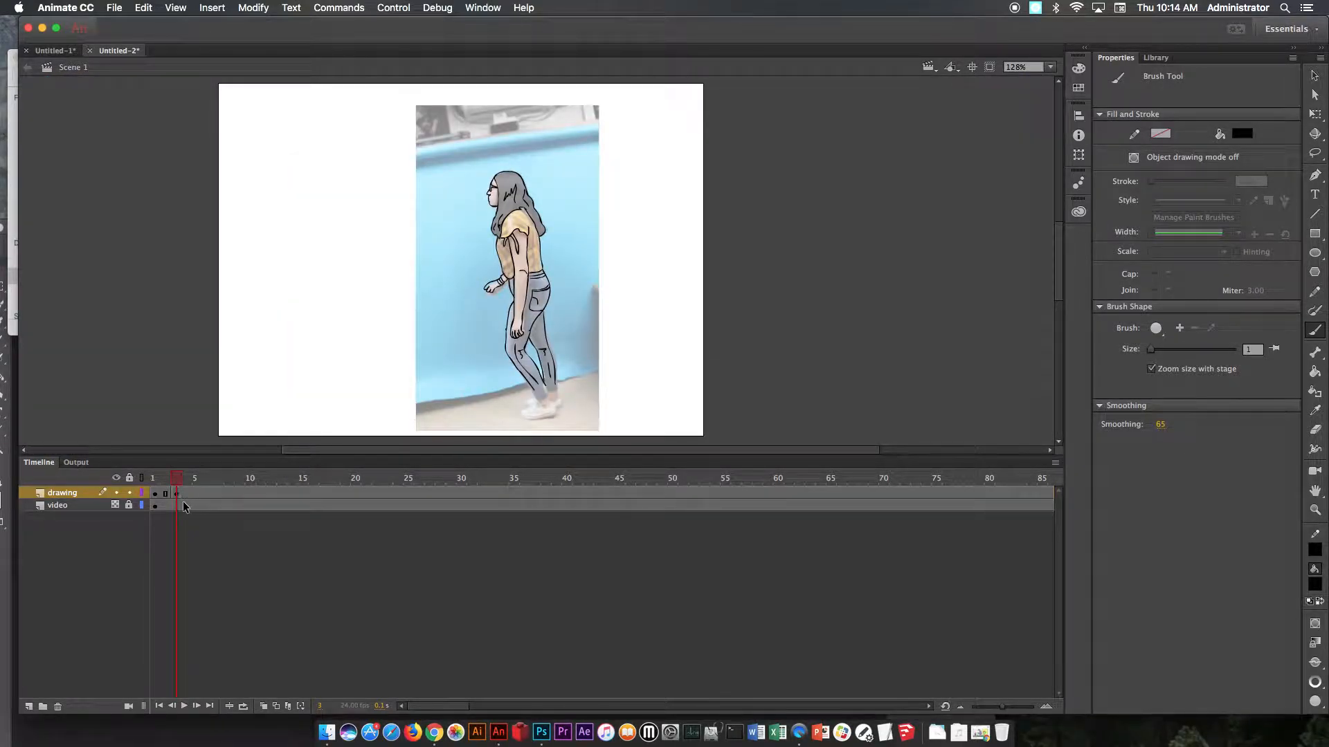
# - In the Untitled-1 document, show Layer 1 again and rename it video
pyautogui.moveTo(179, 482); pyautogui.dragTo(148, 483)
pyautogui.click(59, 52)
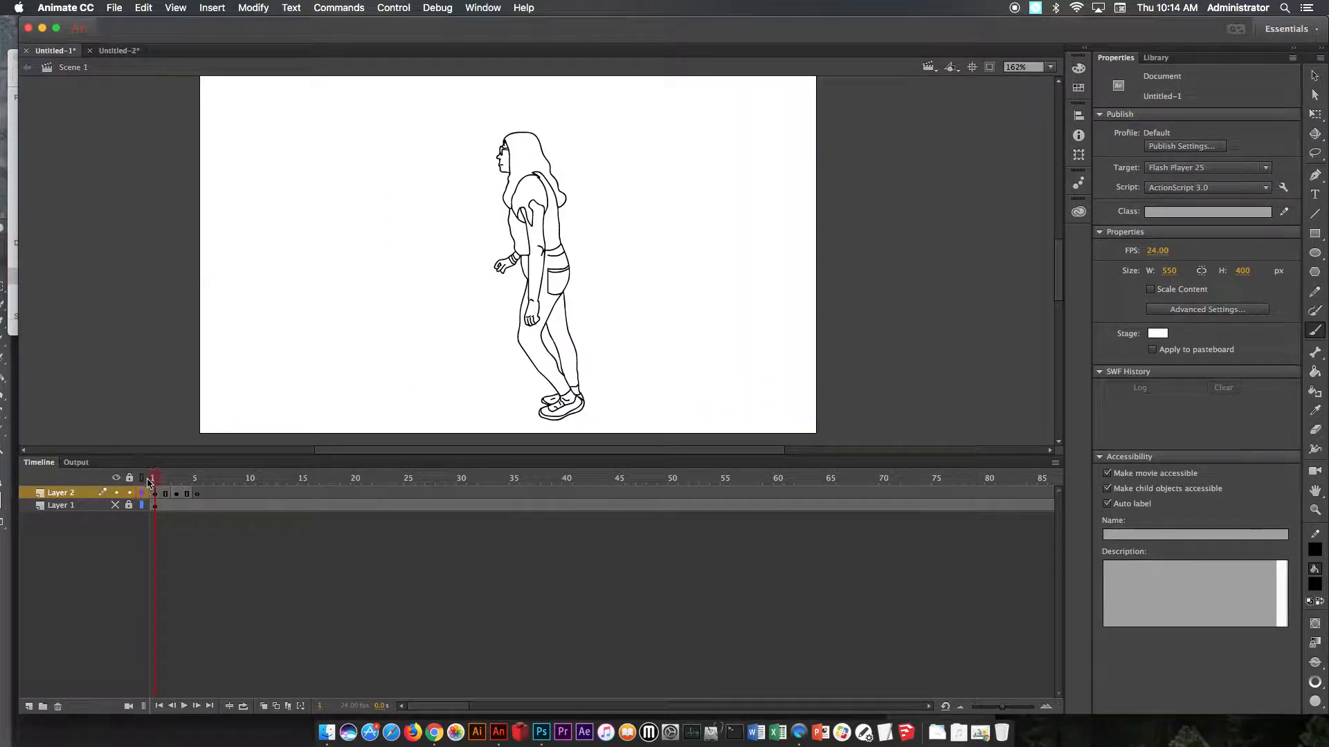
pyautogui.click(116, 508)
pyautogui.click(64, 508)
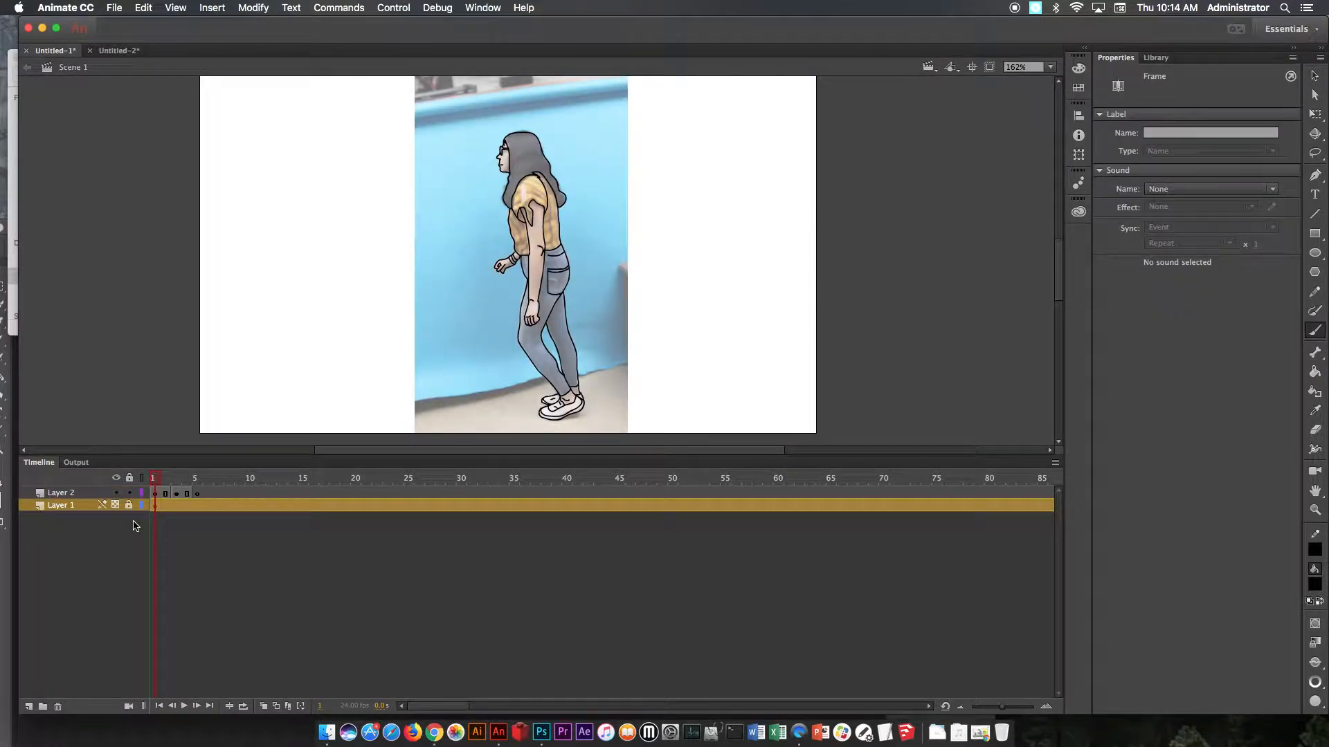
pyautogui.doubleClick(75, 506)
pyautogui.click(104, 538)
# - Rename Layer 2 as drawing
pyautogui.doubleClick(82, 493)
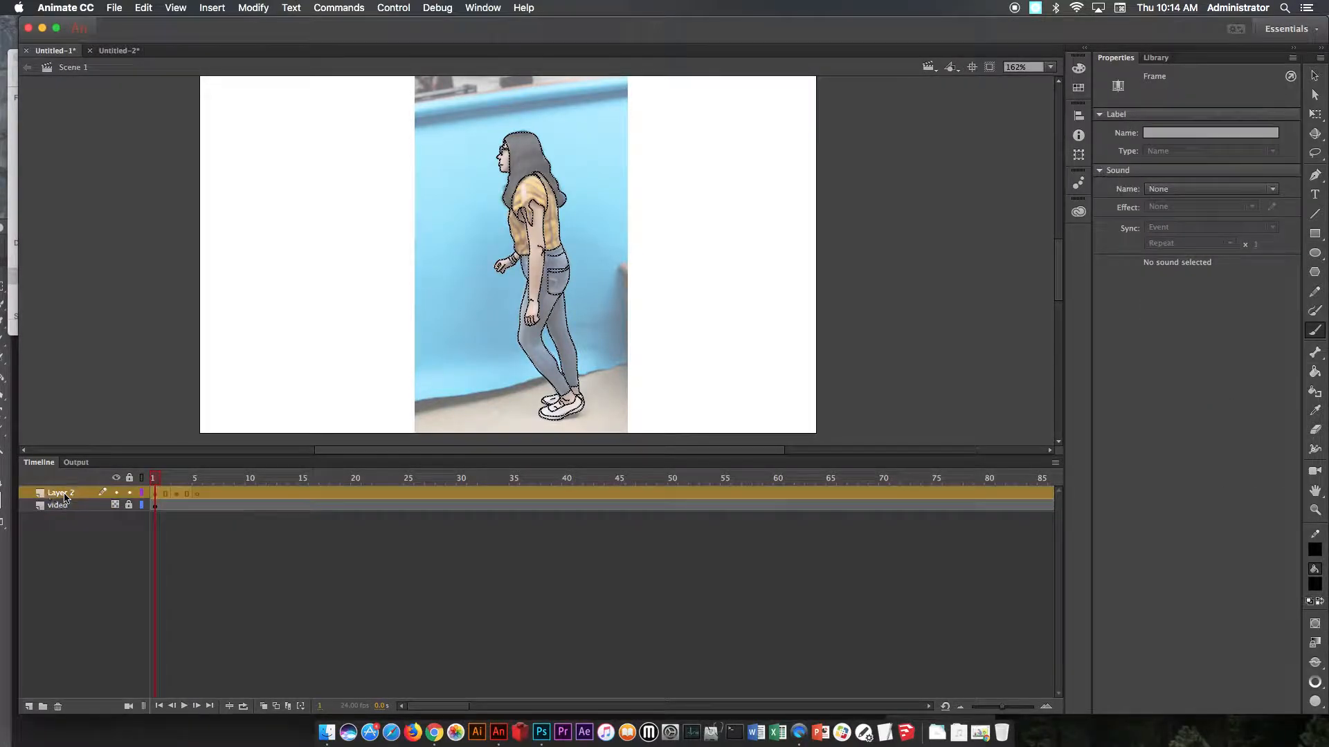
pyautogui.write('drawingf')
pyautogui.press('Return')
pyautogui.doubleClick(78, 494)
pyautogui.click(85, 493)
pyautogui.press('Return')
# - Add a new layer above the drawing layer and name it colors
pyautogui.click(29, 706)
pyautogui.doubleClick(63, 493)
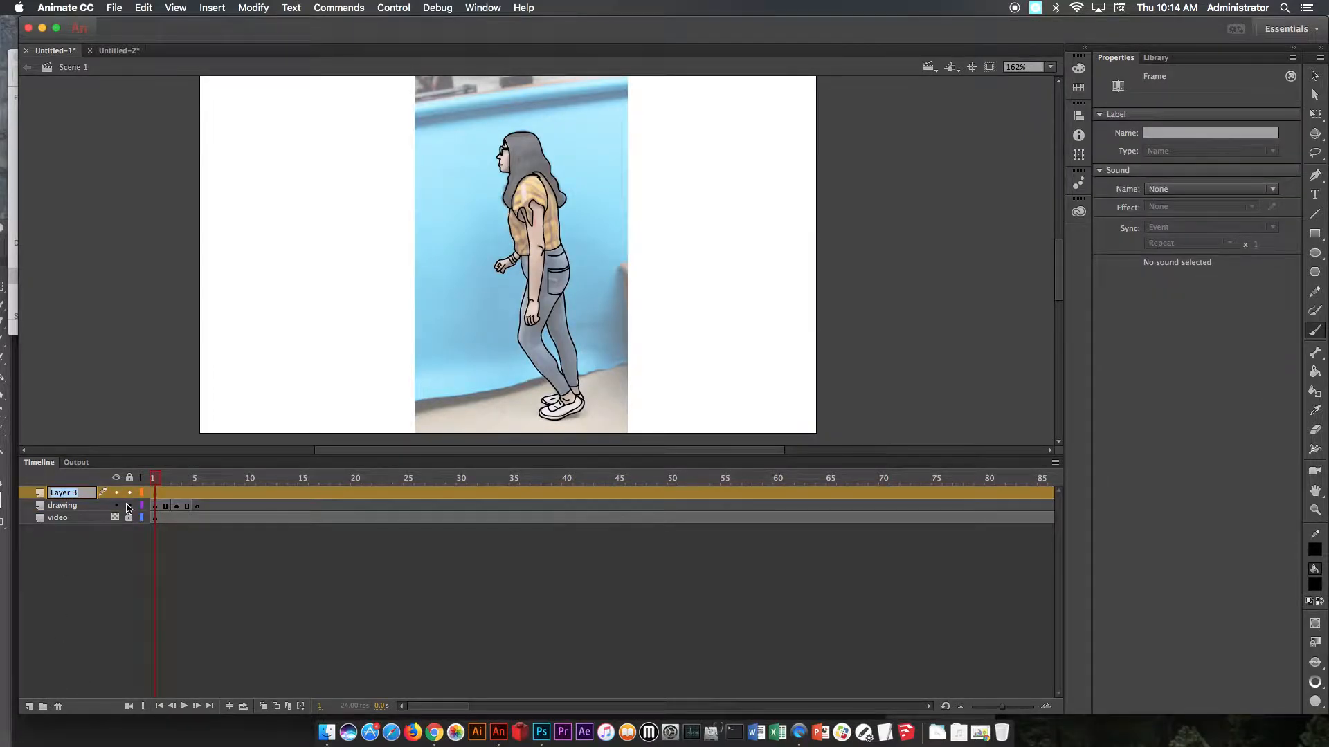
pyautogui.write('col')
pyautogui.press('Return')
pyautogui.moveTo(261, 477)
pyautogui.mouseDown()
pyautogui.moveTo(501, 466)
pyautogui.moveTo(153, 487)
pyautogui.mouseUp()
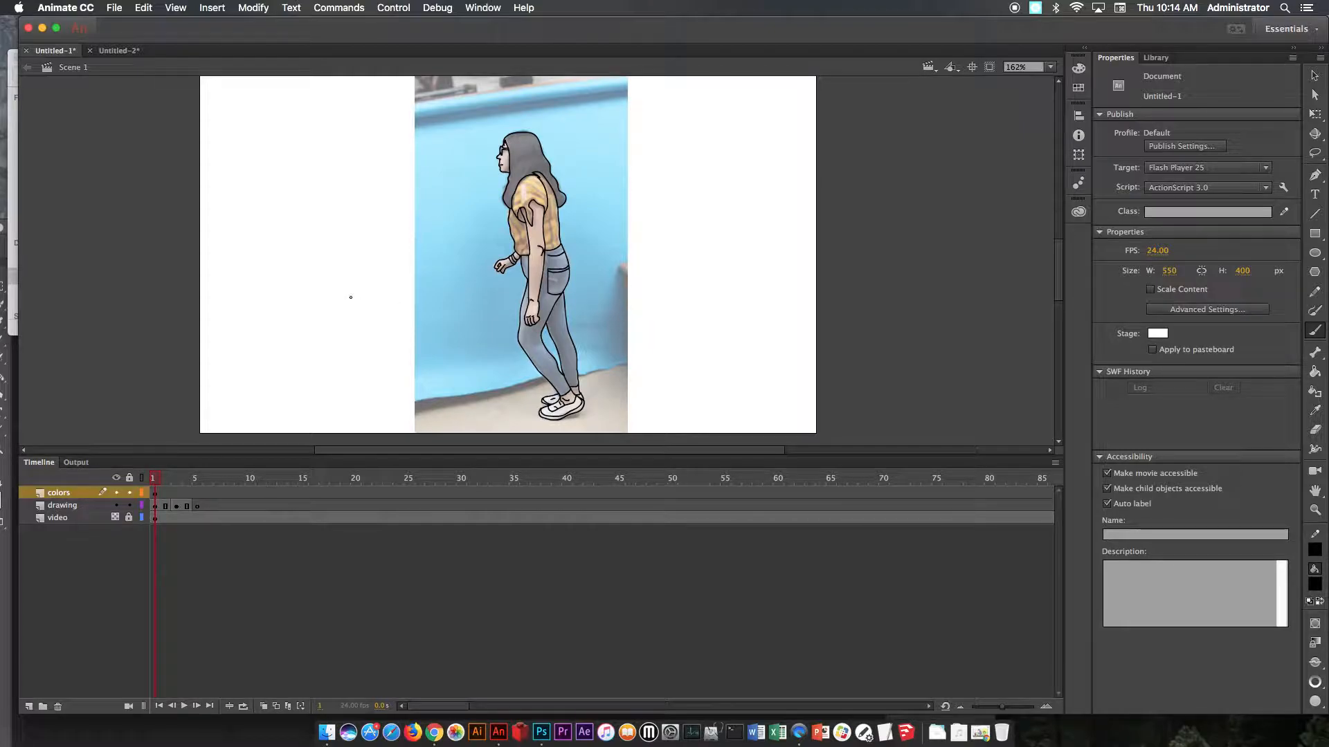
# - Unlock the video layer to set its transparency value to 100, and lock it again
pyautogui.click(1314, 410)
pyautogui.moveTo(497, 191); pyautogui.dragTo(613, 293)
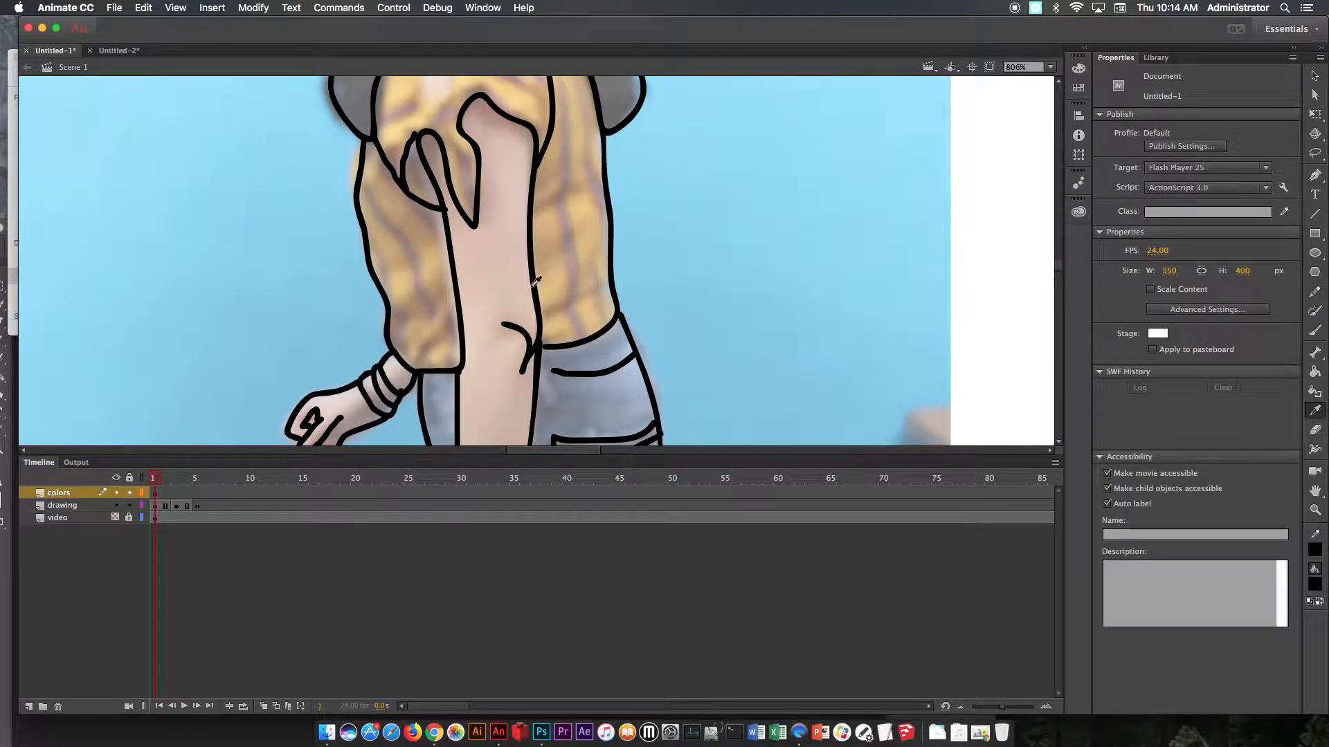
pyautogui.click(90, 519)
pyautogui.click(129, 518)
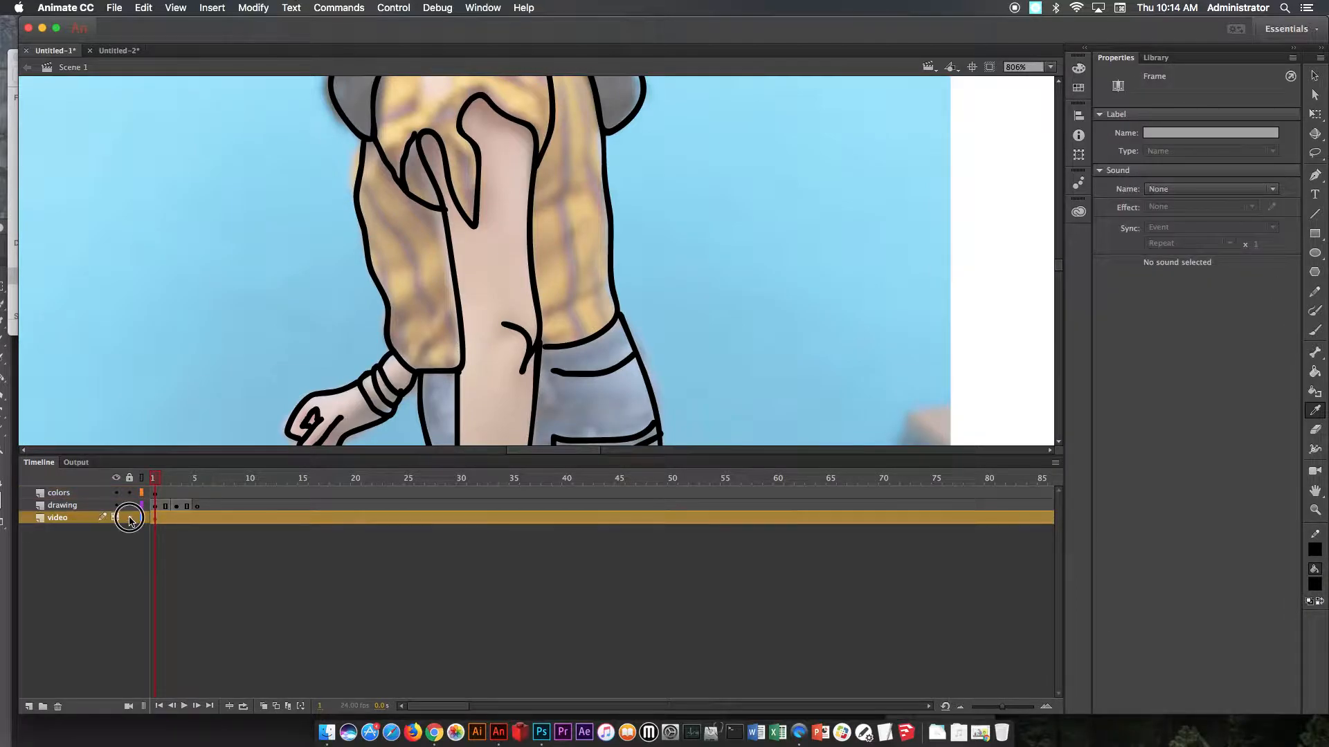
pyautogui.doubleClick(41, 518)
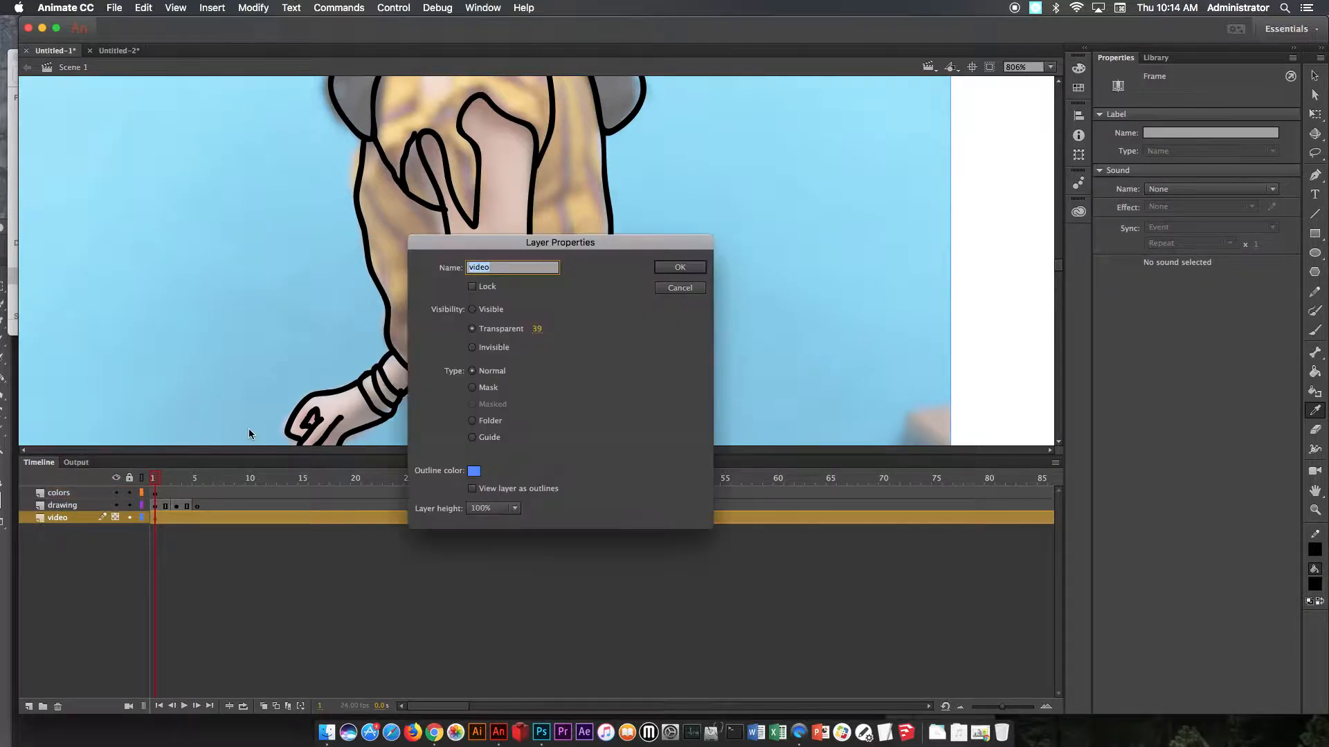
pyautogui.click(535, 330)
pyautogui.write('100')
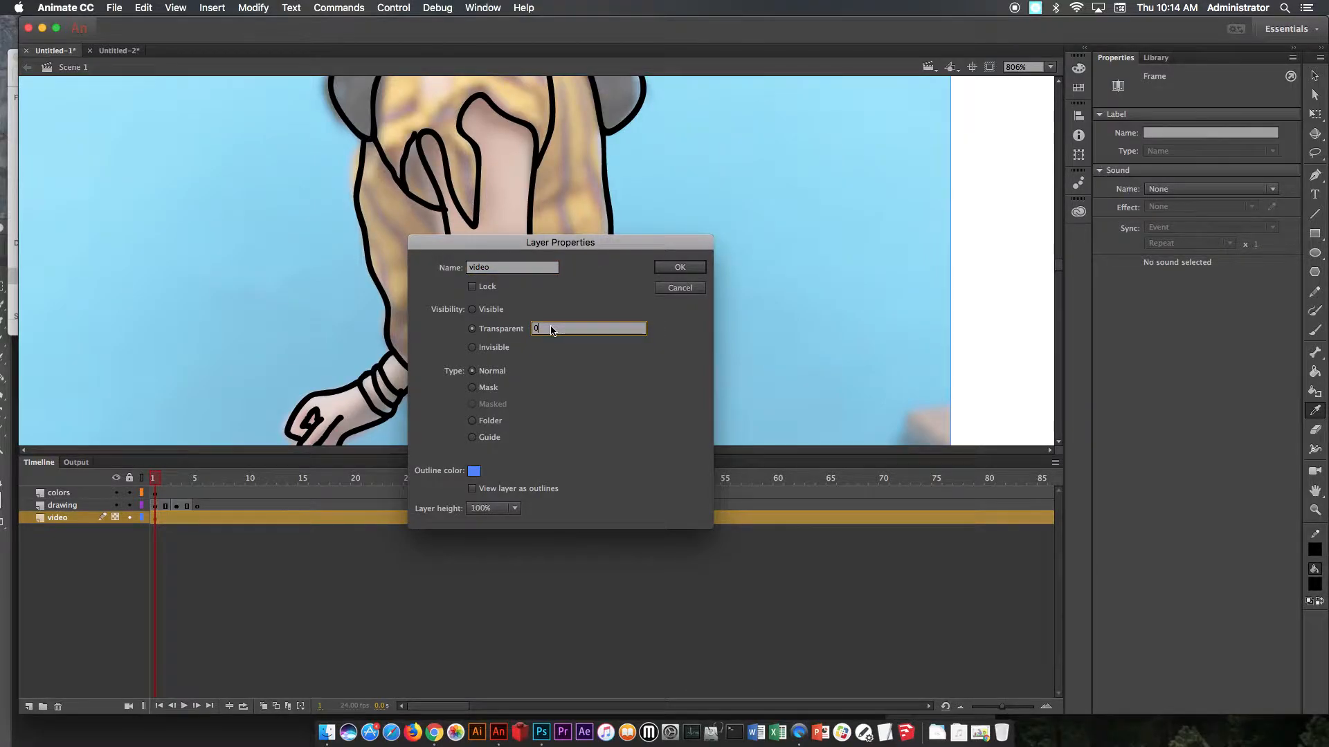
pyautogui.press('Return')
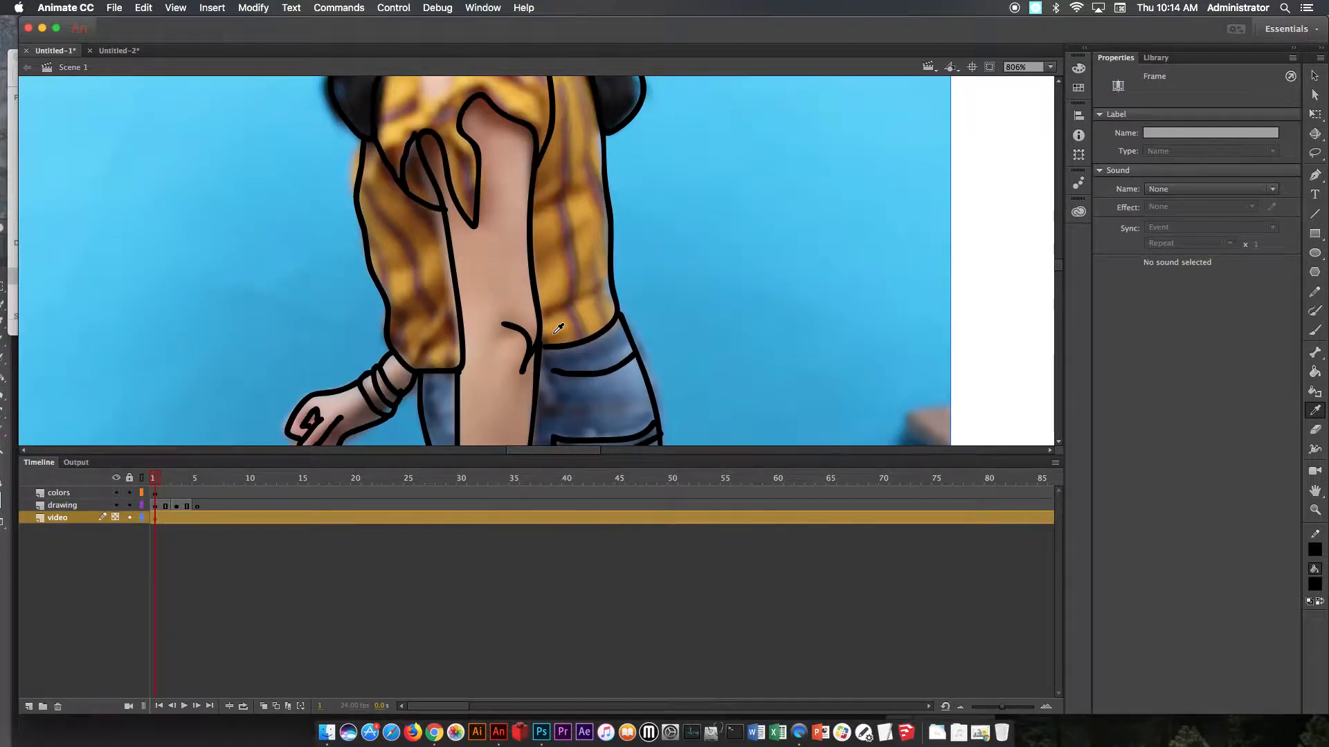
pyautogui.click(130, 517)
# - On the colors layer, sample the shirt's yellow-orange from the video and paint a small brush swatch of it beside the figure
pyautogui.click(104, 496)
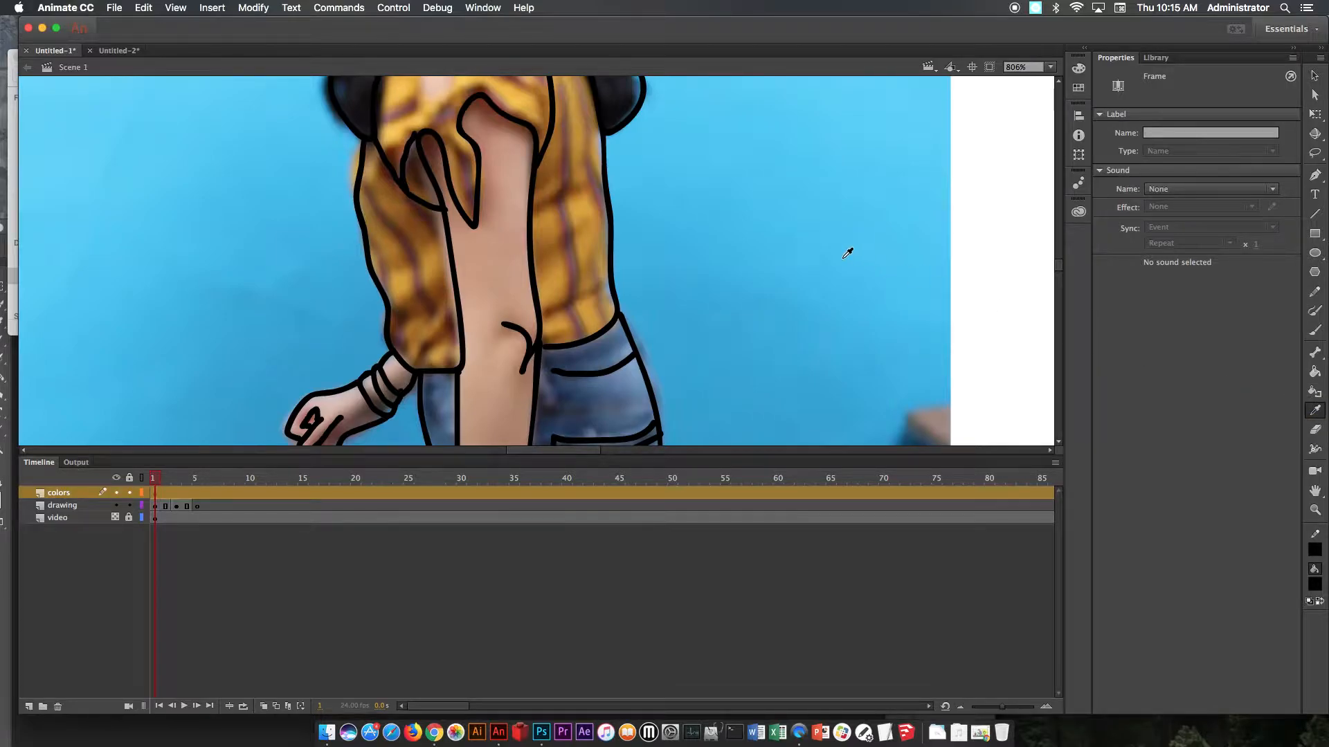
pyautogui.click(583, 207)
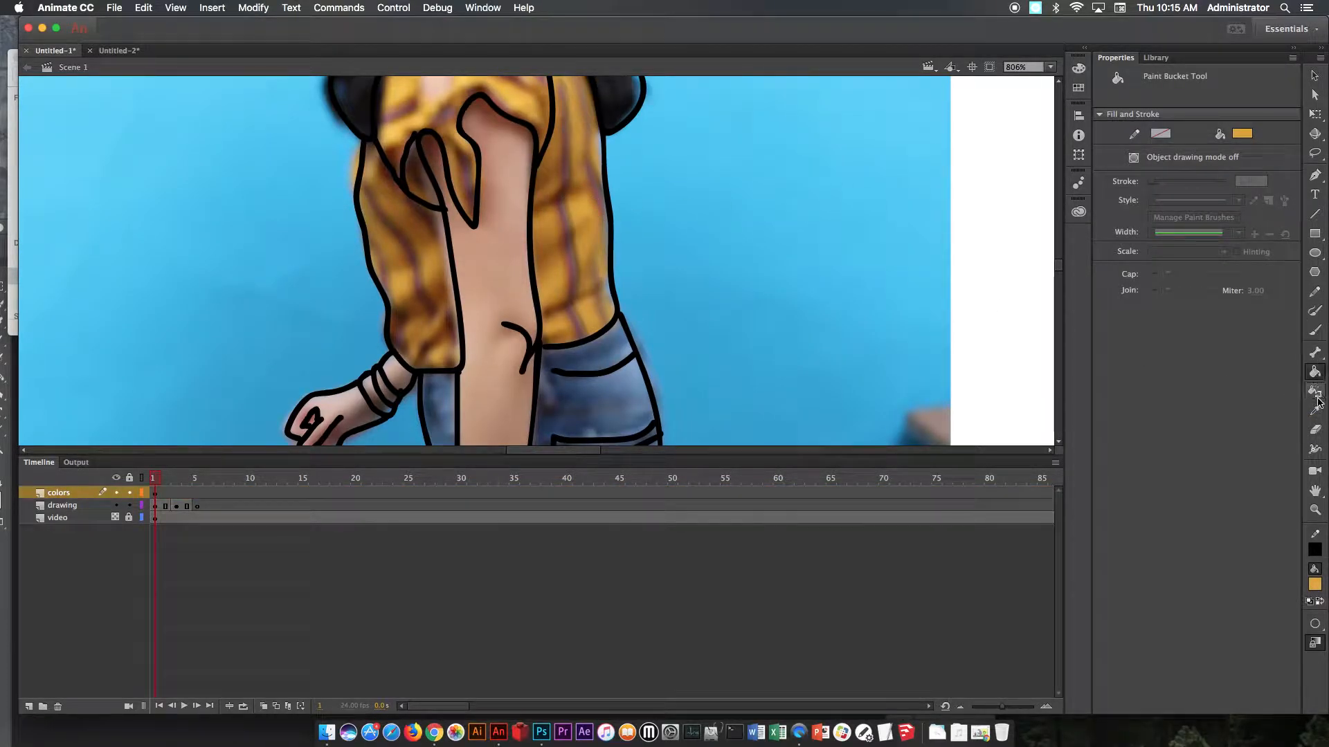
pyautogui.click(1315, 330)
pyautogui.moveTo(889, 202); pyautogui.dragTo(908, 214)
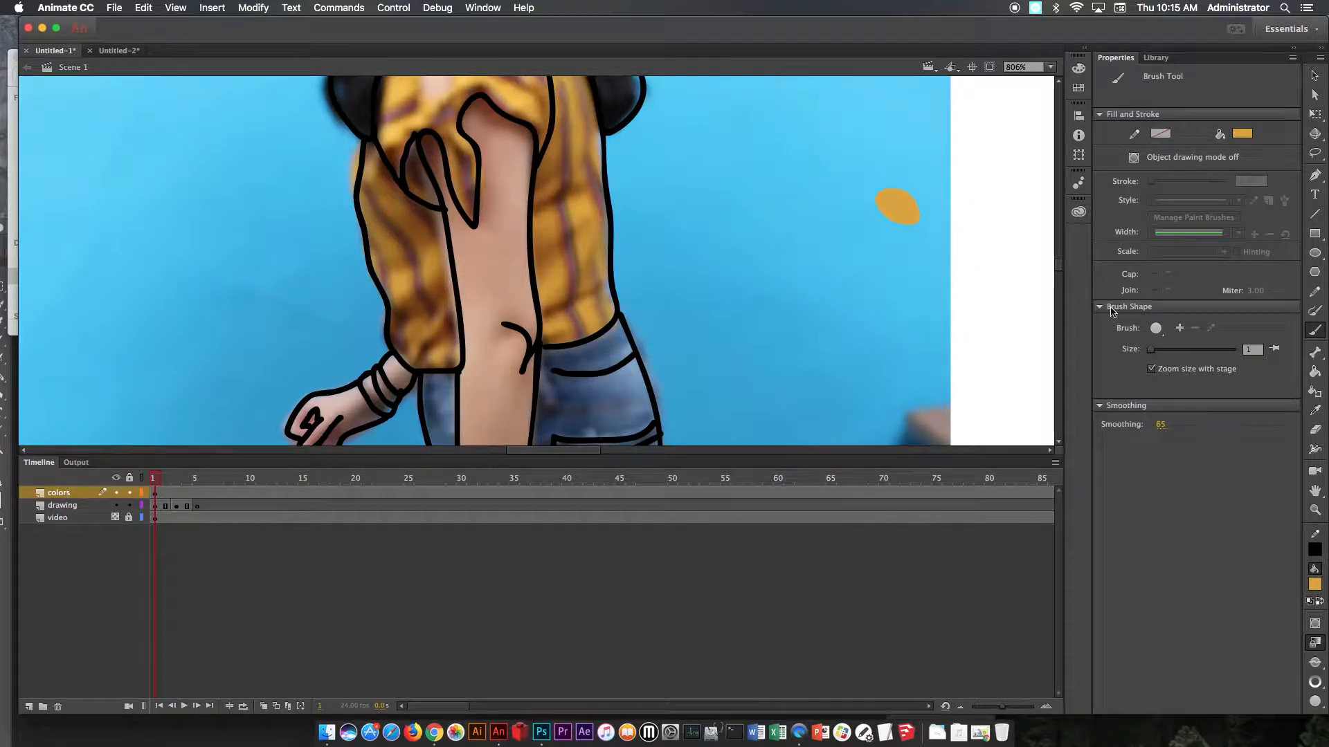
# - Sample the dark blue of the jeans' waist and paint a small brush swatch of it below the yellow-orange one
pyautogui.click(1315, 412)
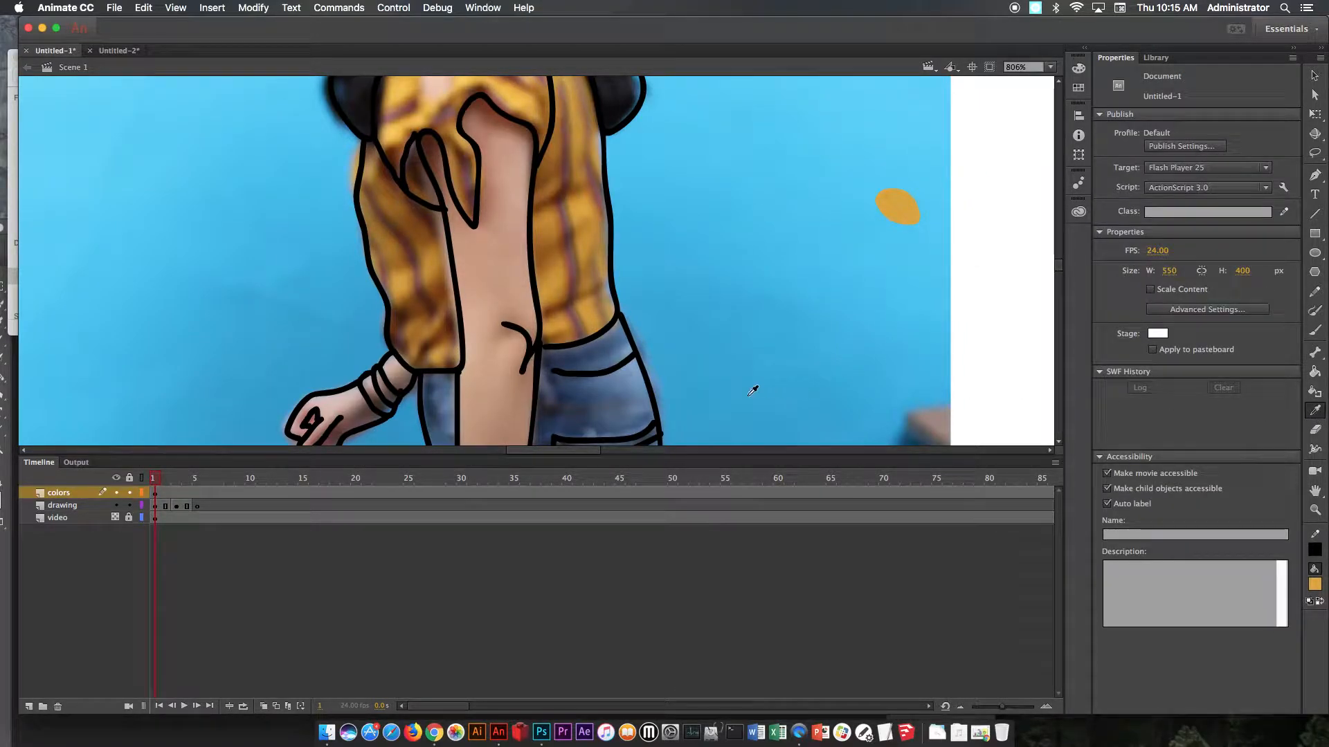
pyautogui.click(601, 360)
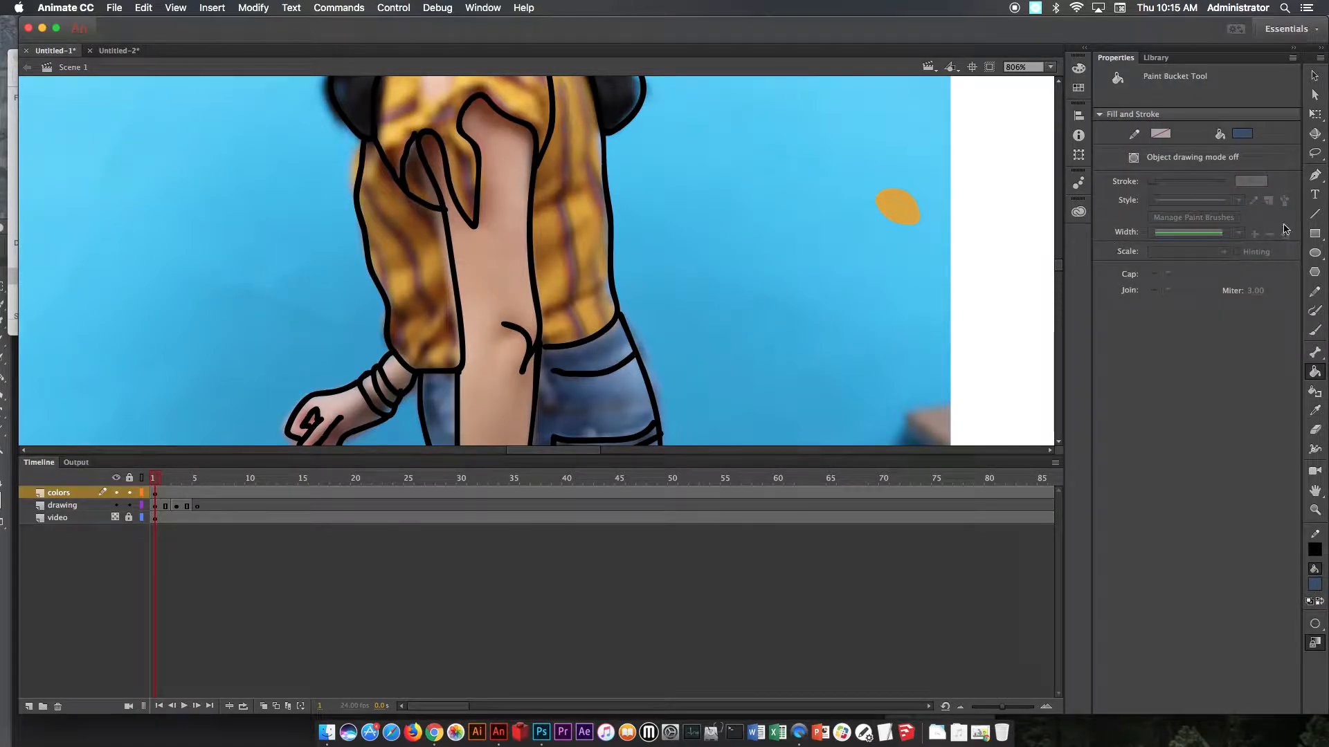
pyautogui.click(1315, 330)
pyautogui.moveTo(912, 260)
pyautogui.mouseDown()
pyautogui.moveTo(897, 267)
pyautogui.moveTo(891, 244)
pyautogui.moveTo(937, 258)
pyautogui.moveTo(899, 262)
pyautogui.moveTo(928, 249)
pyautogui.moveTo(935, 261)
pyautogui.mouseUp()
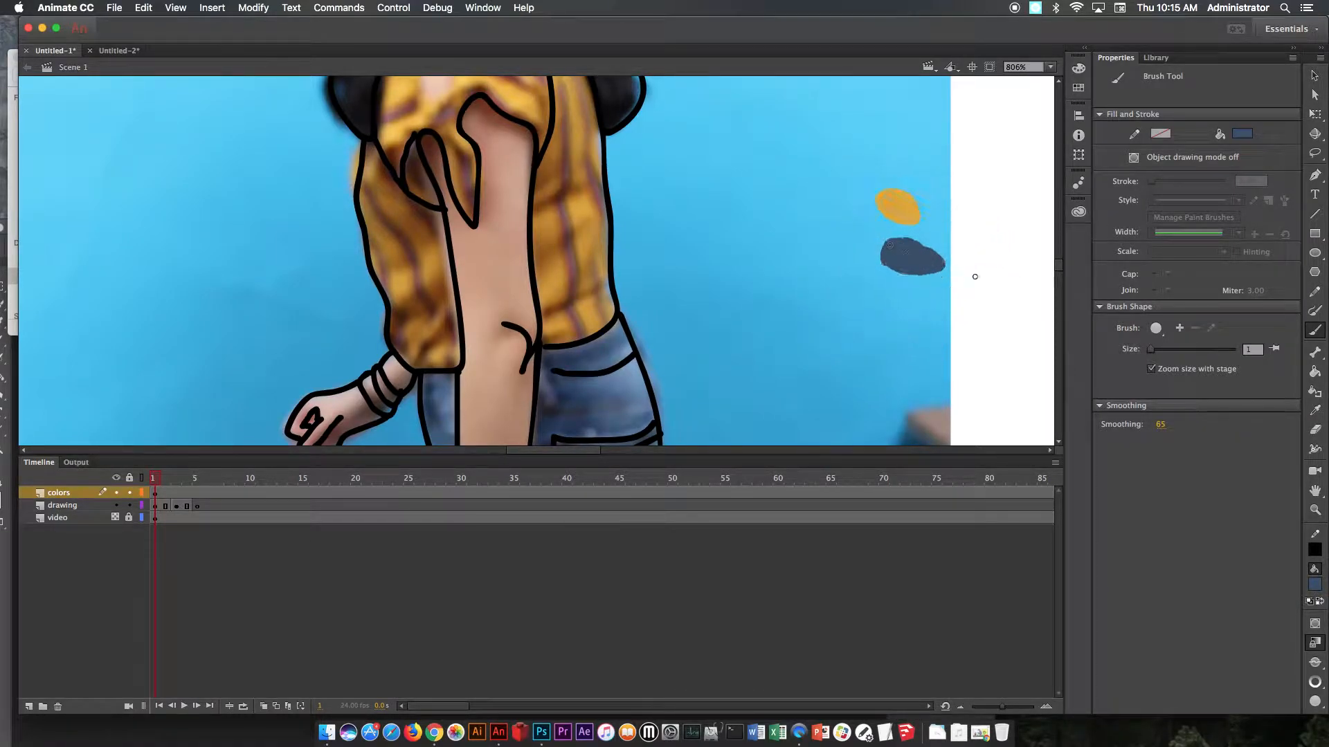
# - Sample the black of the woman's hair and paint a small brush swatch of it above the yellow-orange one
pyautogui.click(1315, 410)
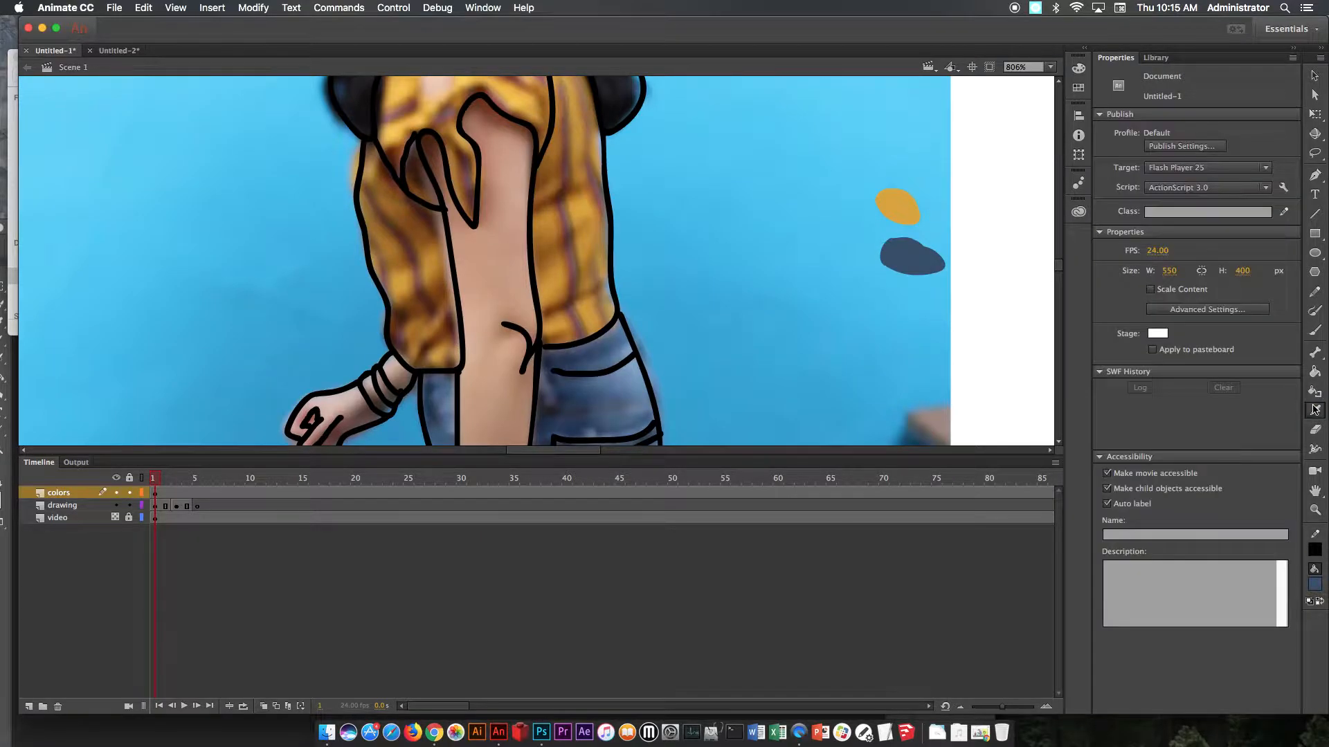
pyautogui.moveTo(528, 174); pyautogui.dragTo(566, 357)
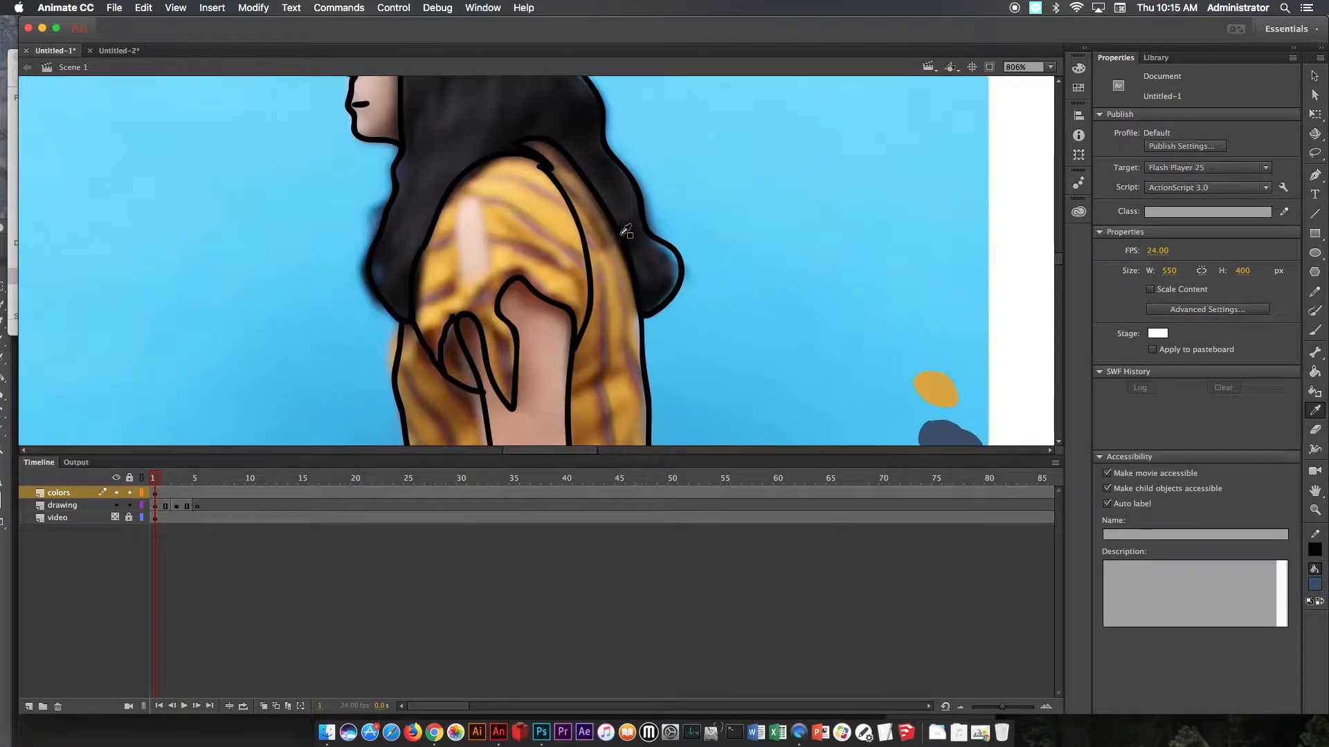
pyautogui.click(618, 187)
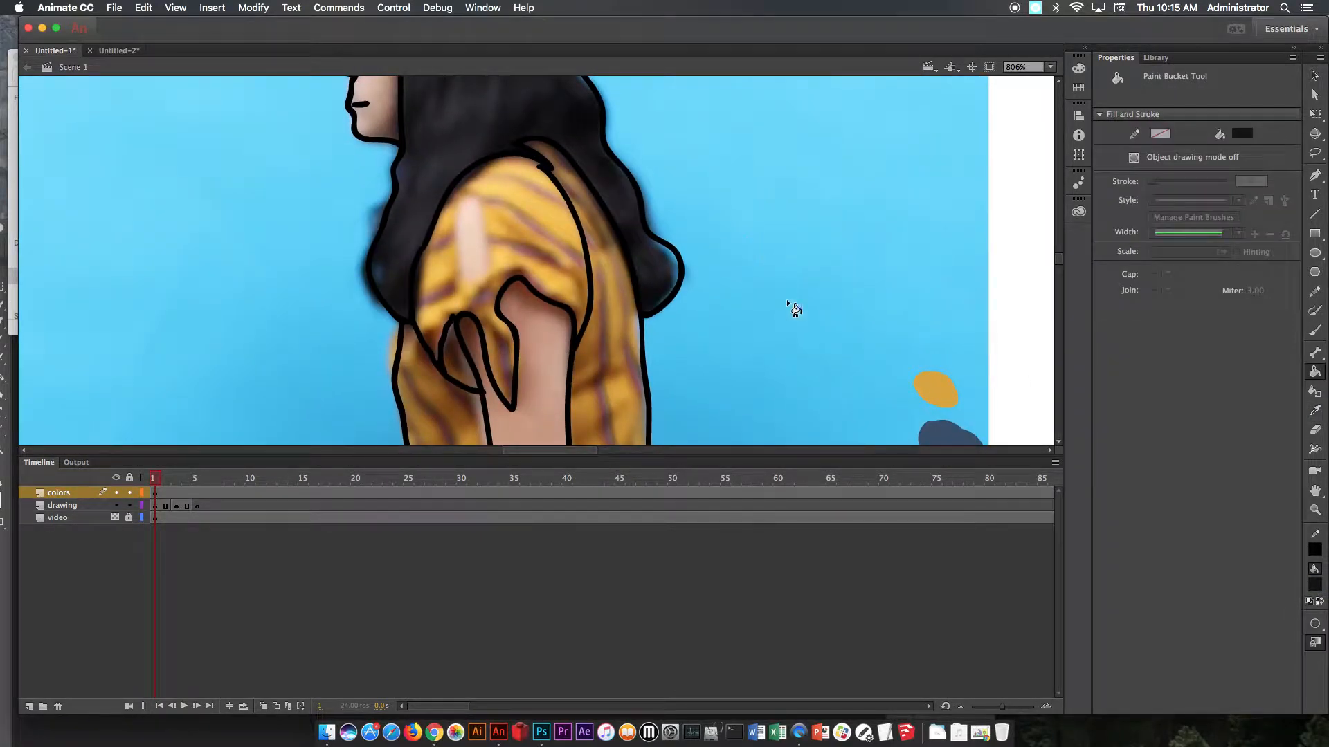
pyautogui.click(1315, 330)
pyautogui.moveTo(1015, 373); pyautogui.dragTo(897, 306)
pyautogui.moveTo(829, 291)
pyautogui.mouseDown()
pyautogui.moveTo(837, 302)
pyautogui.moveTo(816, 275)
pyautogui.moveTo(846, 288)
pyautogui.moveTo(827, 303)
pyautogui.moveTo(839, 296)
pyautogui.mouseUp()
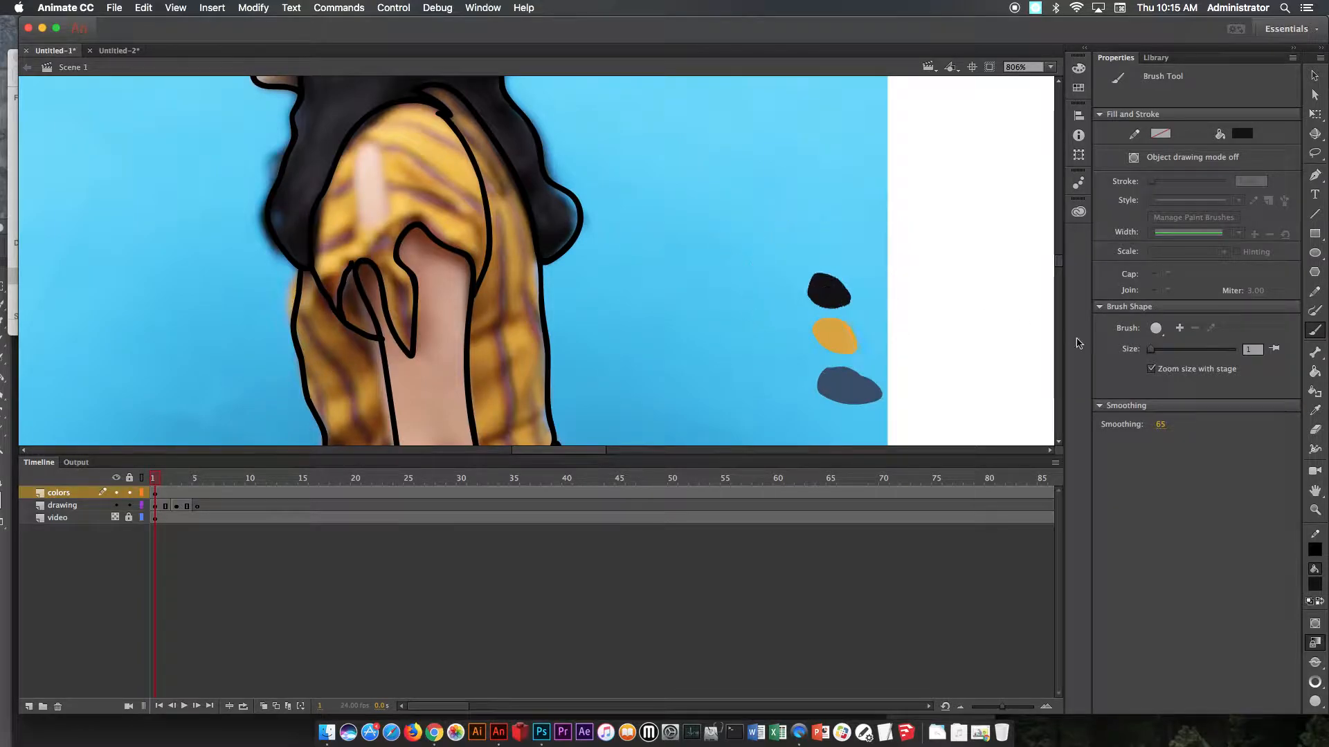
# - Sample the pink skin tone from the woman's face and paint a small brush swatch of it above the black one
pyautogui.click(1315, 410)
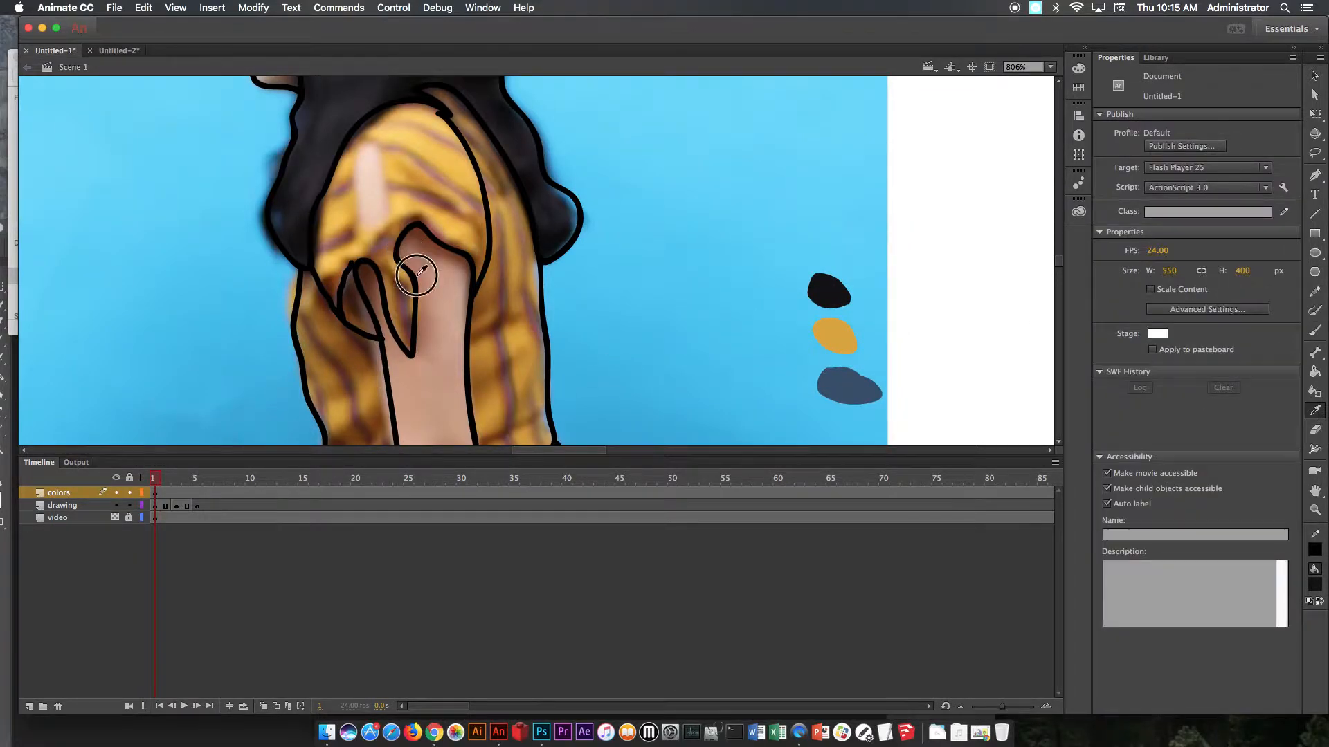
pyautogui.scroll(5, 415, 261)
pyautogui.click(388, 193)
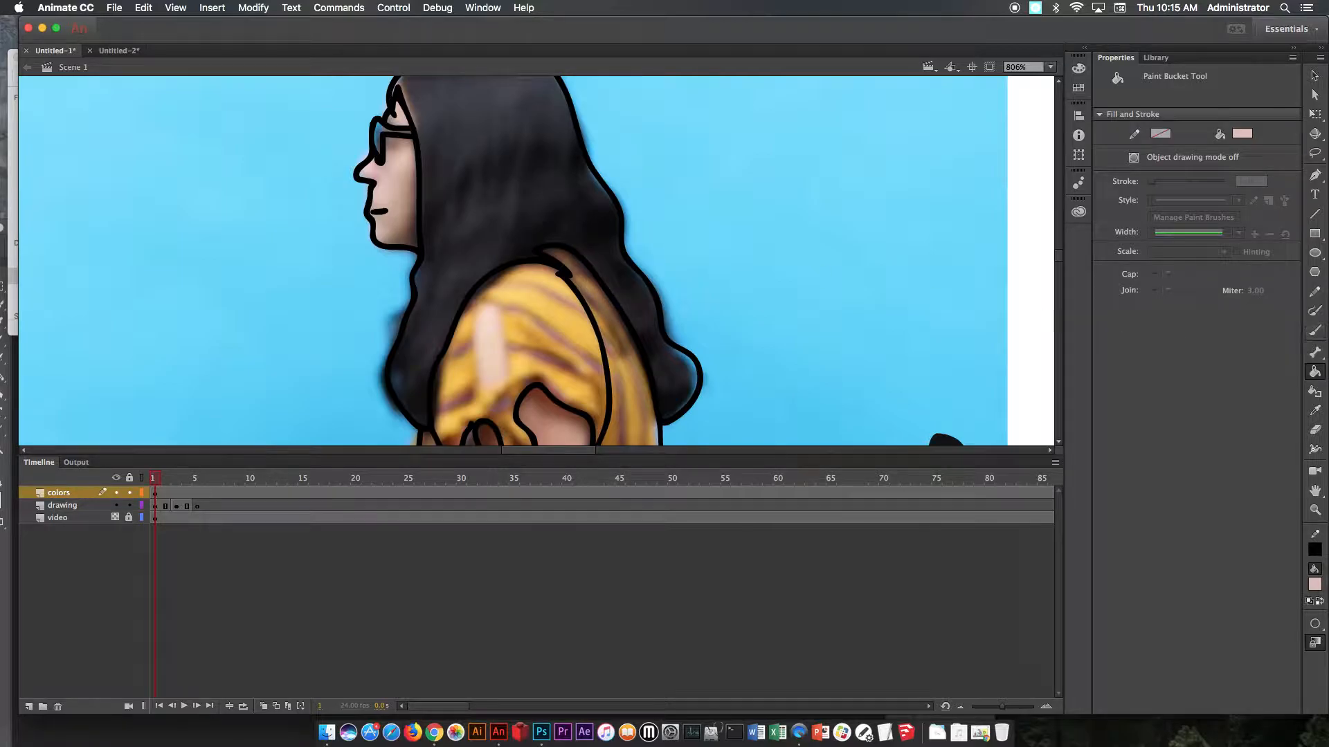
pyautogui.click(1315, 331)
pyautogui.scroll(-5, 685, 246)
pyautogui.hscroll(5, 685, 246)
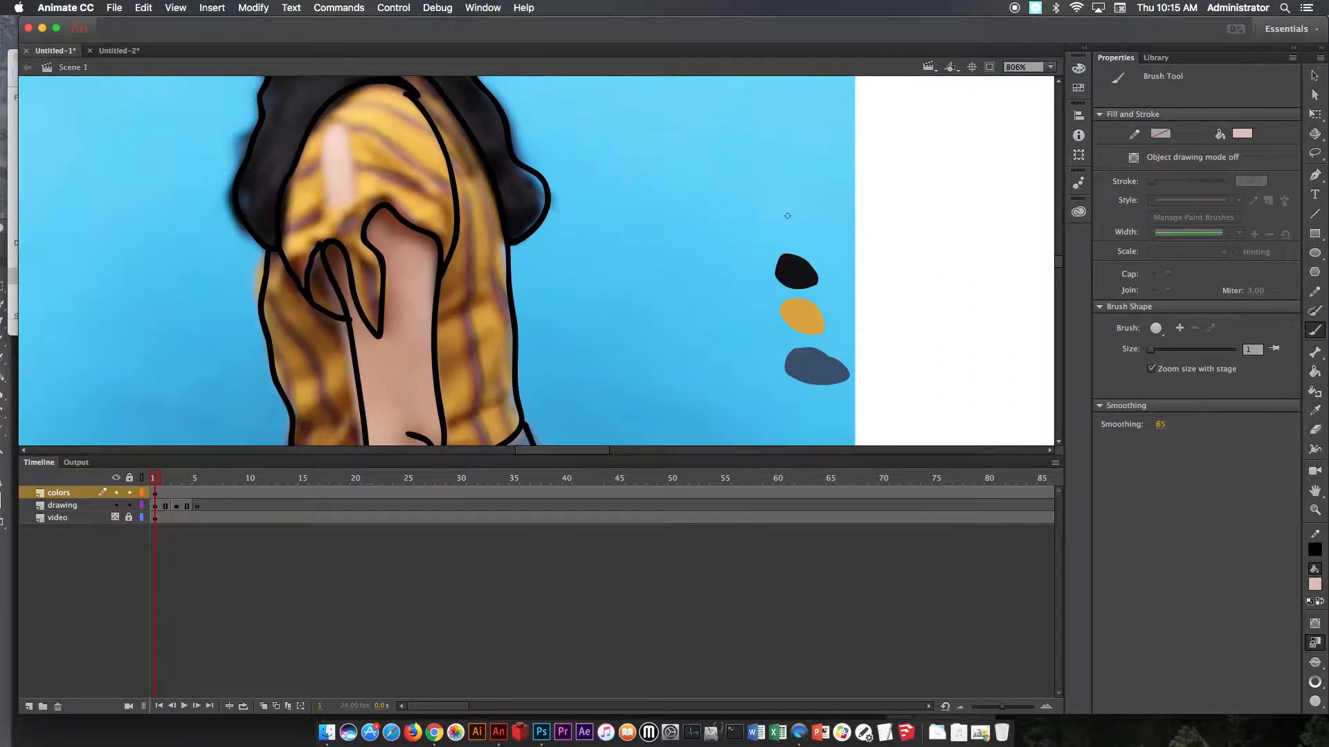
pyautogui.moveTo(806, 236)
pyautogui.mouseDown()
pyautogui.moveTo(762, 217)
pyautogui.moveTo(807, 230)
pyautogui.moveTo(779, 221)
pyautogui.mouseUp()
# - Sample the off-white of the front shoe and paint a small brush swatch of it below the dark blue one
pyautogui.moveTo(703, 281); pyautogui.dragTo(665, 104)
pyautogui.moveTo(721, 270); pyautogui.dragTo(714, 93)
pyautogui.moveTo(682, 277); pyautogui.dragTo(697, 131)
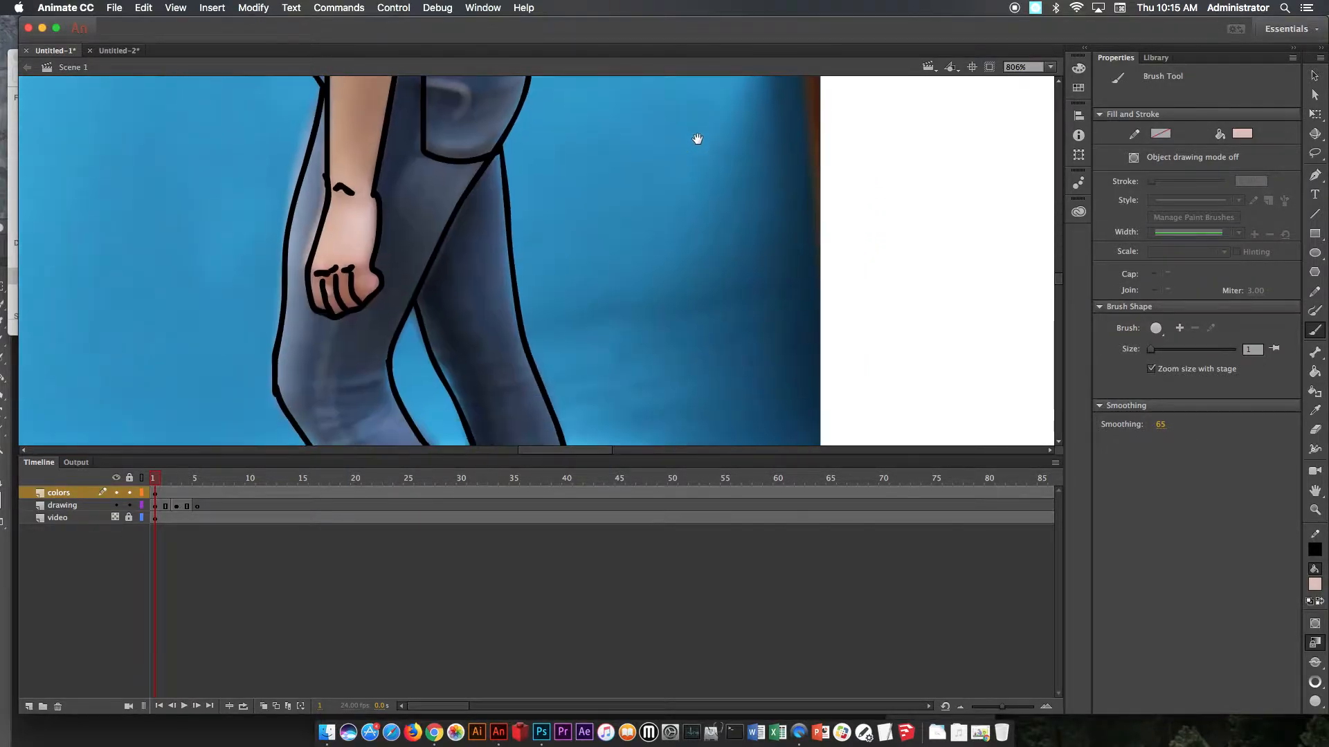
pyautogui.moveTo(678, 251); pyautogui.dragTo(697, 145)
pyautogui.moveTo(705, 298); pyautogui.dragTo(706, 163)
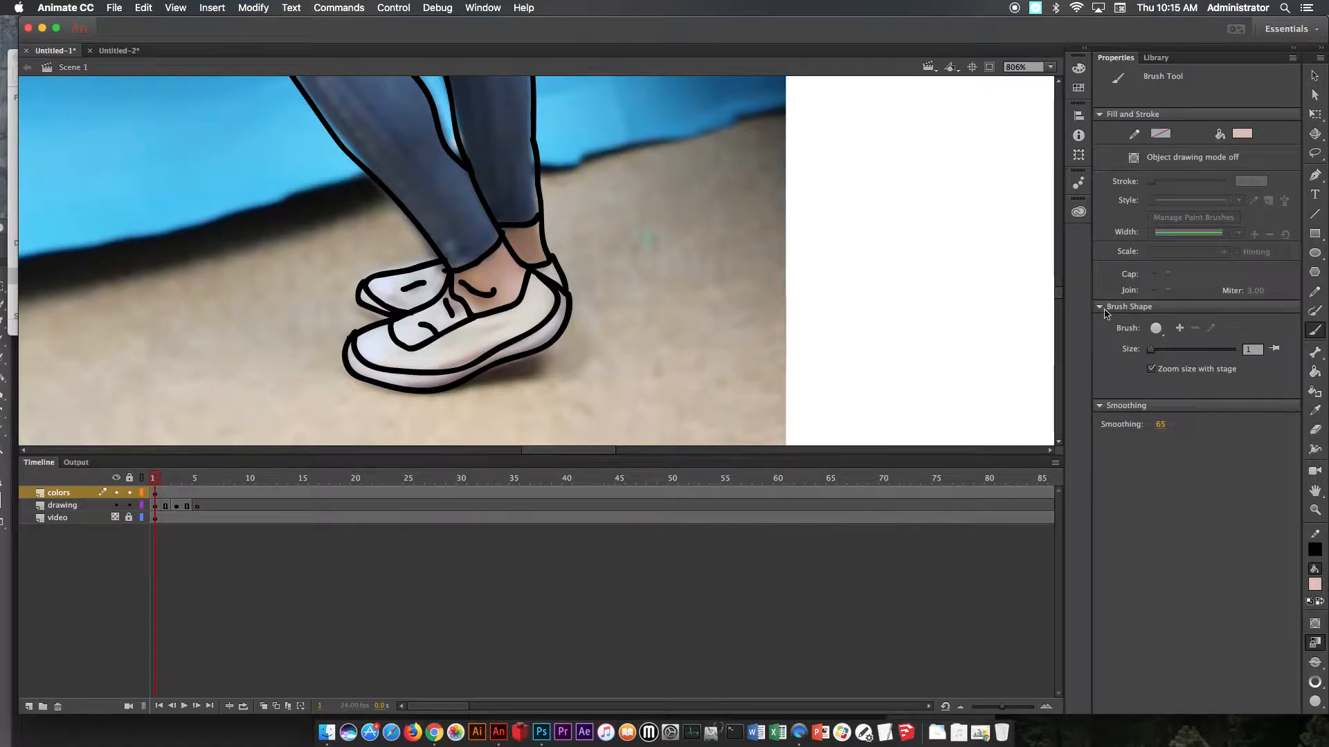
pyautogui.click(1316, 411)
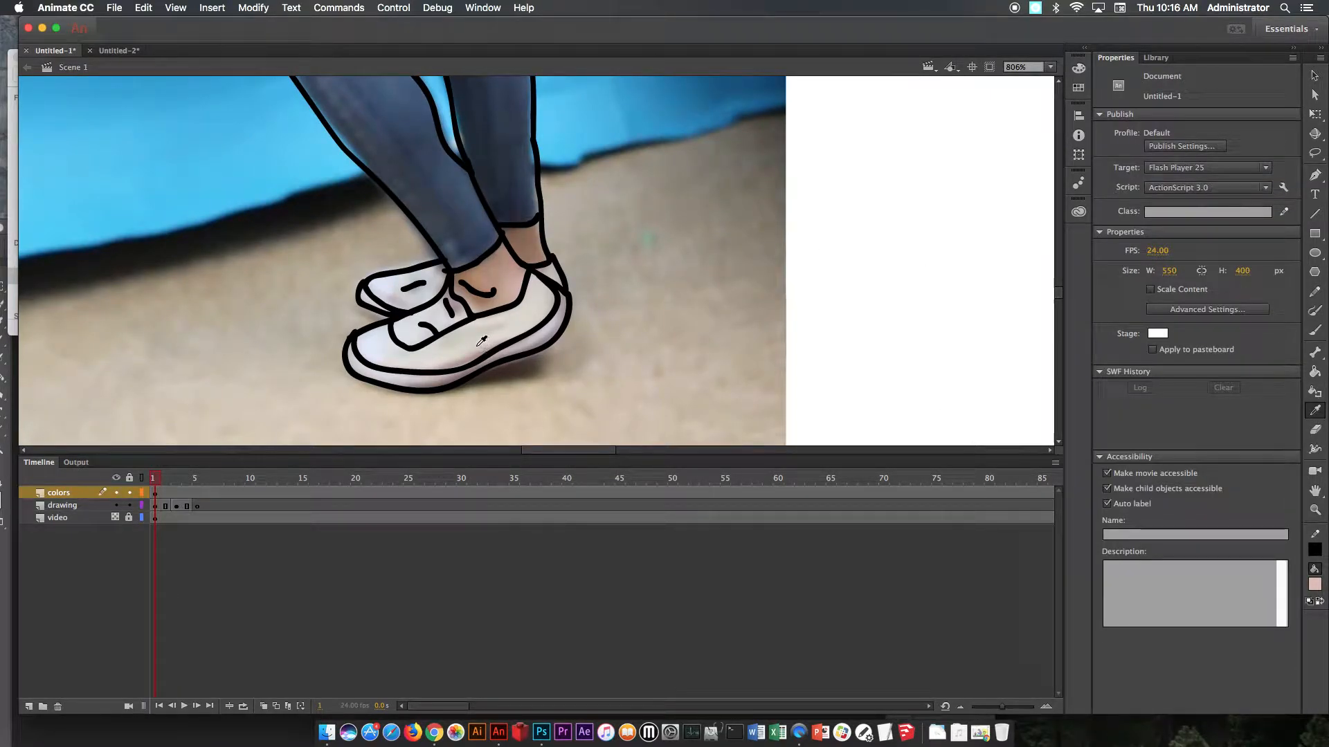
pyautogui.click(482, 341)
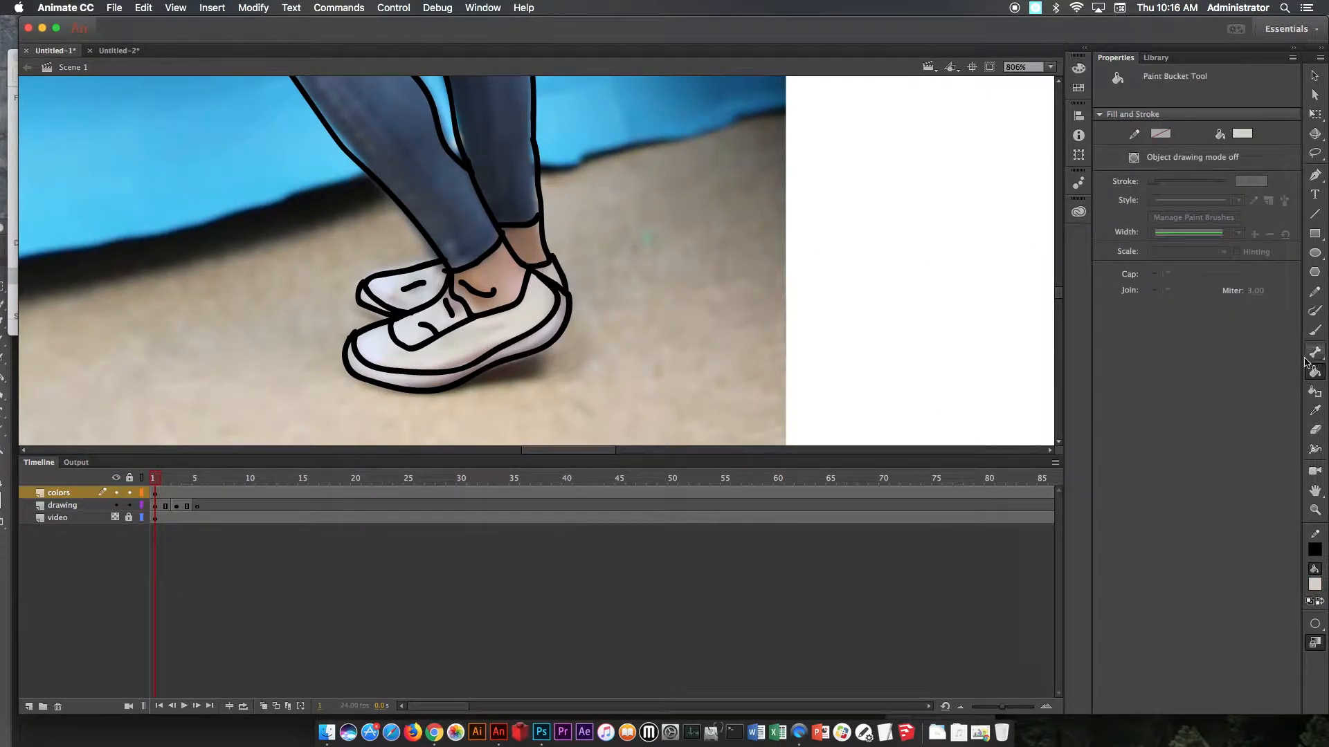
pyautogui.click(1314, 330)
pyautogui.moveTo(958, 148); pyautogui.dragTo(878, 444)
pyautogui.moveTo(778, 90); pyautogui.dragTo(772, 229)
pyautogui.moveTo(717, 119); pyautogui.dragTo(766, 421)
pyautogui.moveTo(722, 296)
pyautogui.mouseDown()
pyautogui.moveTo(726, 318)
pyautogui.moveTo(694, 290)
pyautogui.moveTo(718, 305)
pyautogui.mouseUp()
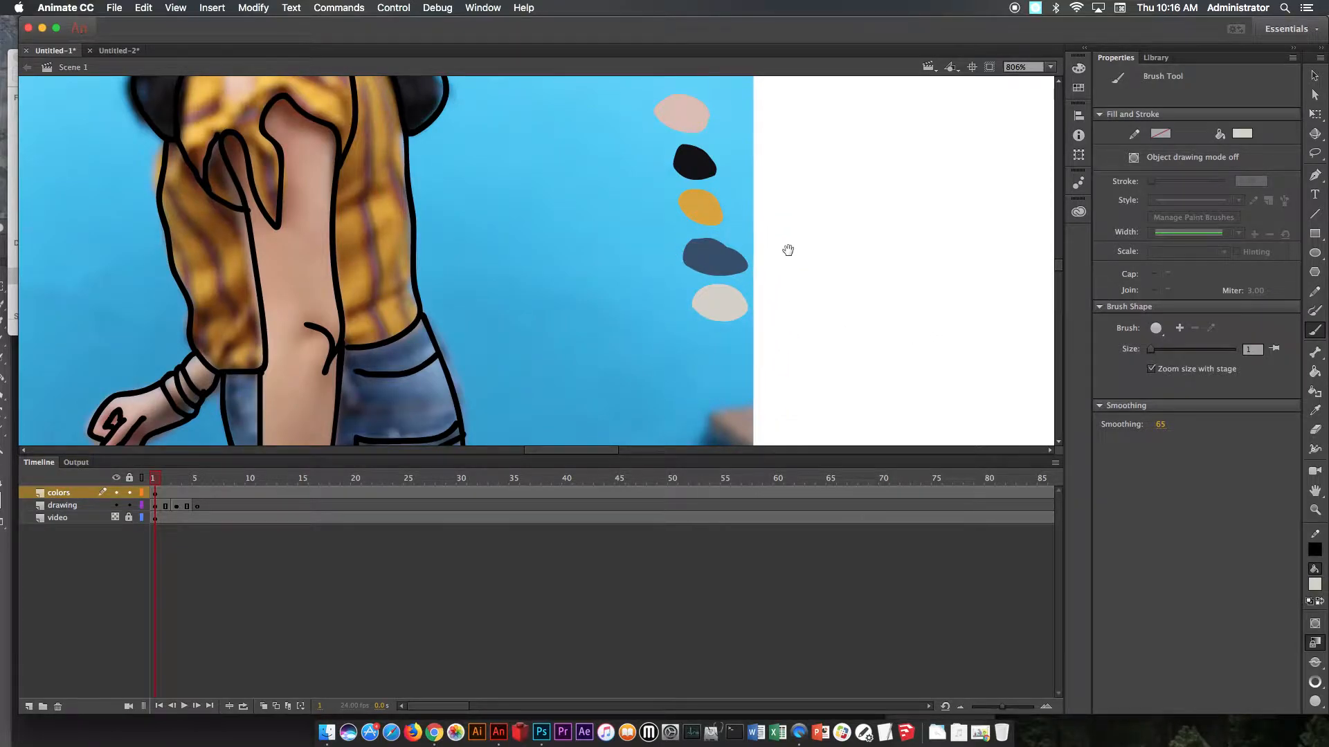
# - Sample a lighter blue from the jeans above the back pocket and paint a brush swatch of it below the off-white one
pyautogui.moveTo(787, 250); pyautogui.dragTo(751, 303)
pyautogui.click(1315, 410)
pyautogui.scroll(-5, 603, 351)
pyautogui.hscroll(-2, 602, 351)
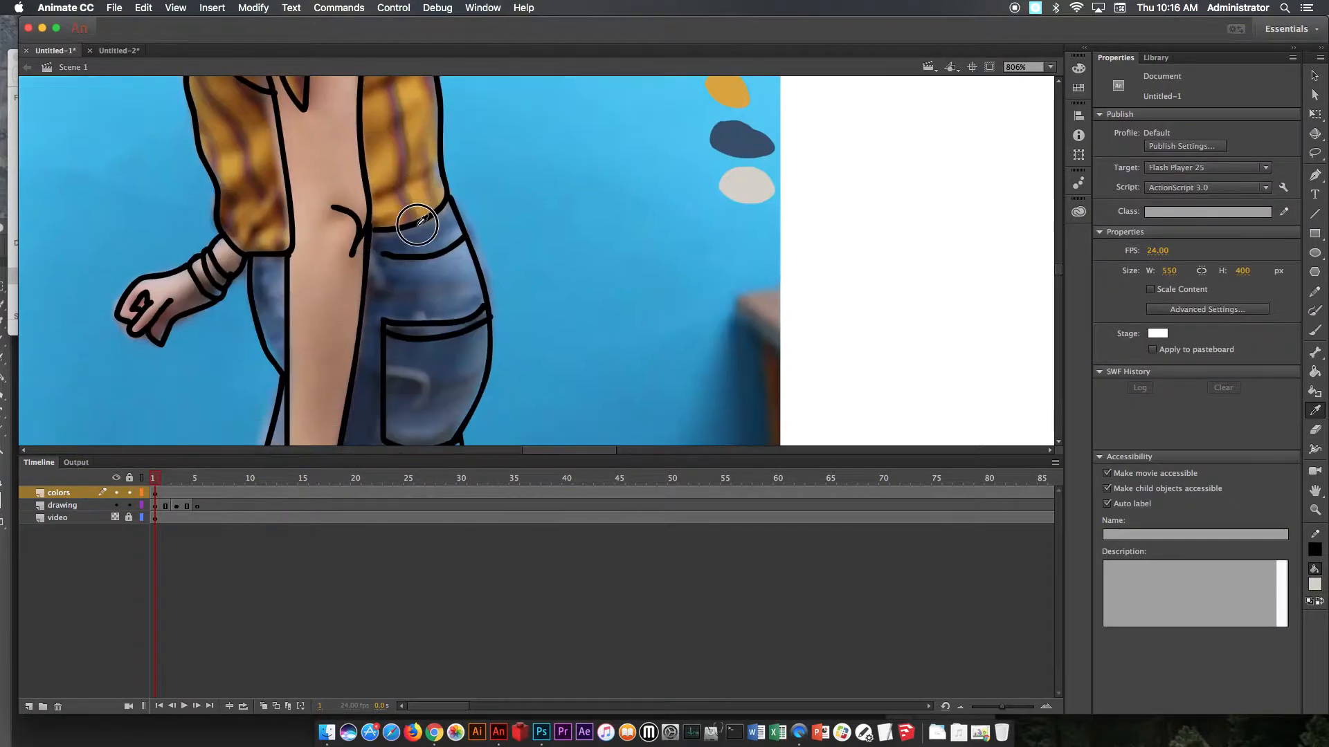
pyautogui.click(449, 277)
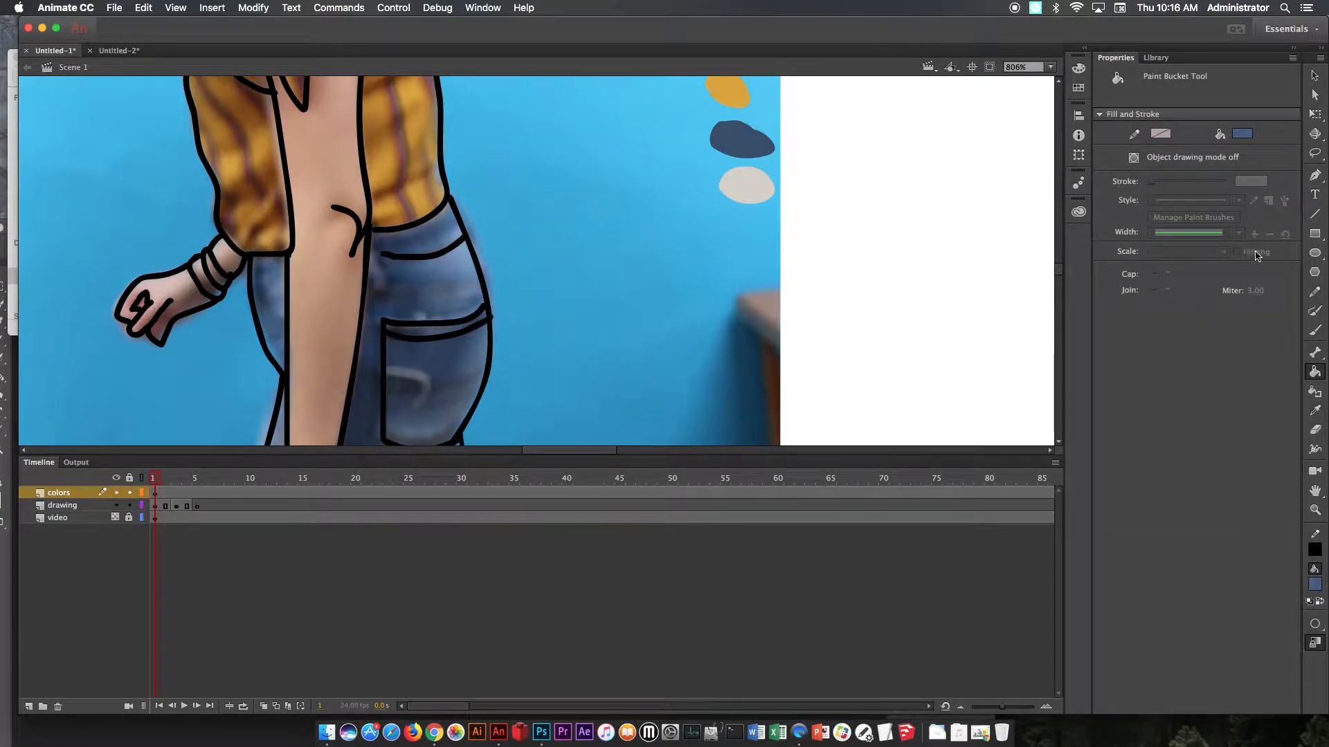
pyautogui.click(1316, 330)
pyautogui.moveTo(740, 233)
pyautogui.mouseDown()
pyautogui.moveTo(752, 237)
pyautogui.moveTo(741, 247)
pyautogui.mouseUp()
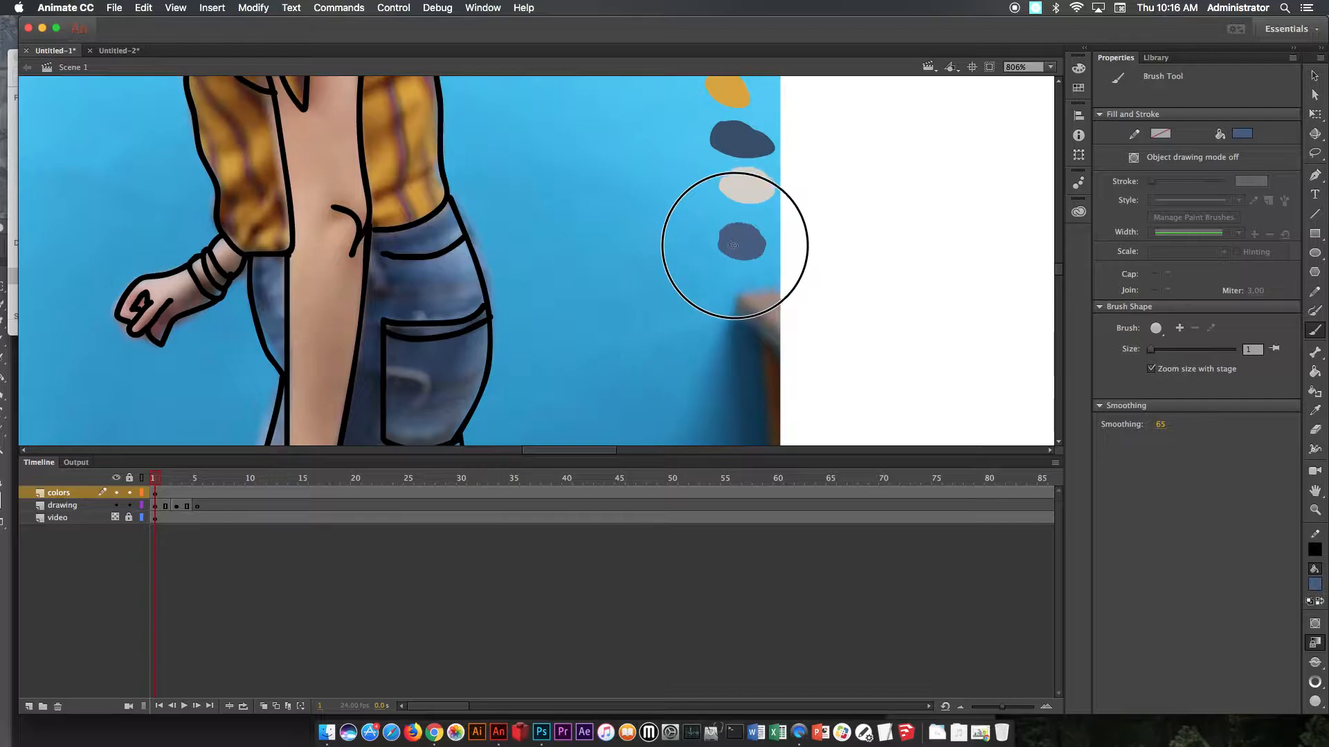
# - Preview the swatches over the playing frames, return to frame 1 and lock the colors layer
pyautogui.press('Return')
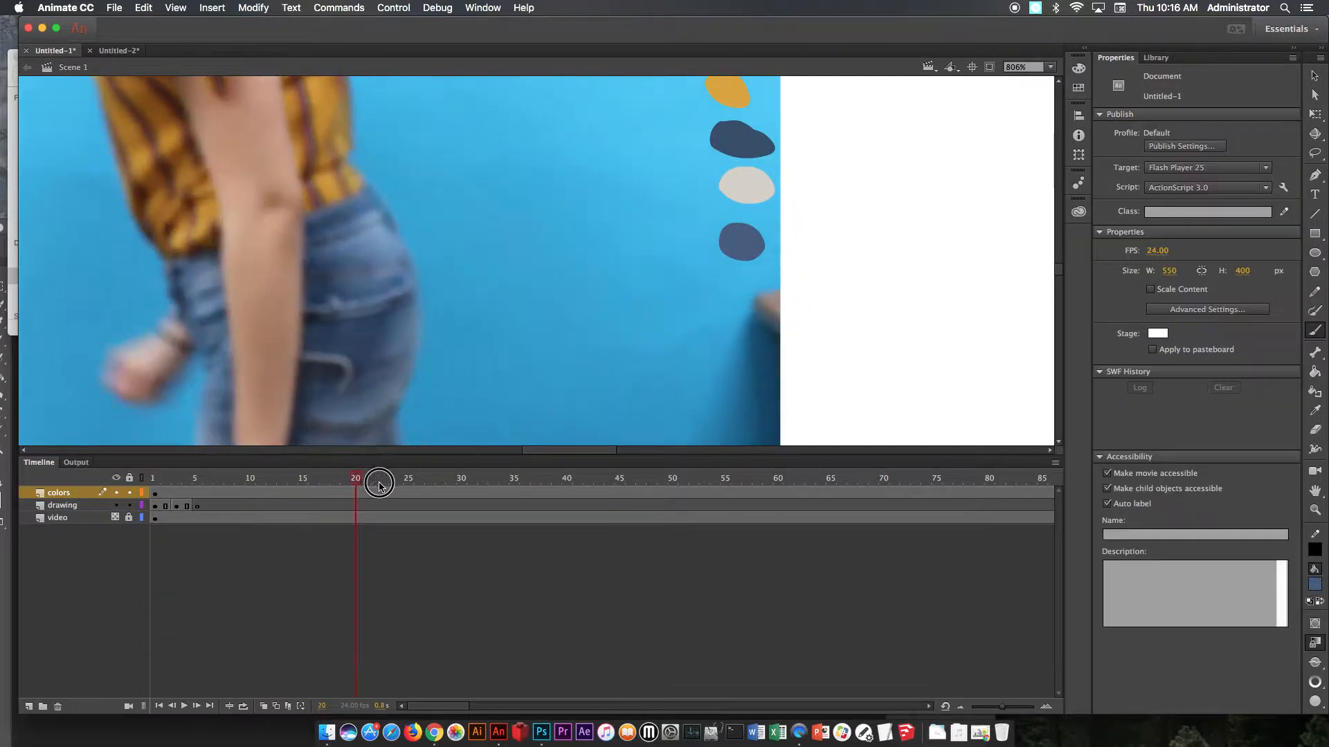
pyautogui.moveTo(271, 493); pyautogui.dragTo(151, 490)
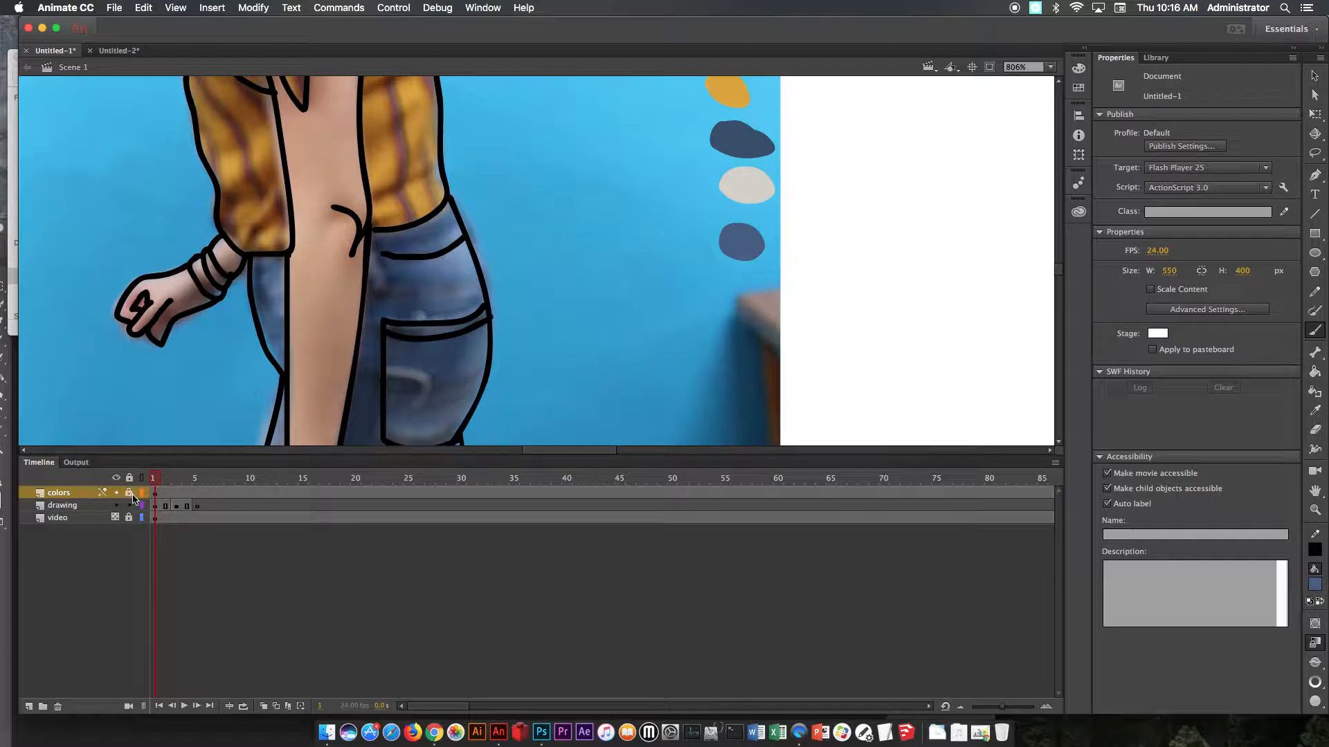
pyautogui.moveTo(771, 173); pyautogui.dragTo(770, 272)
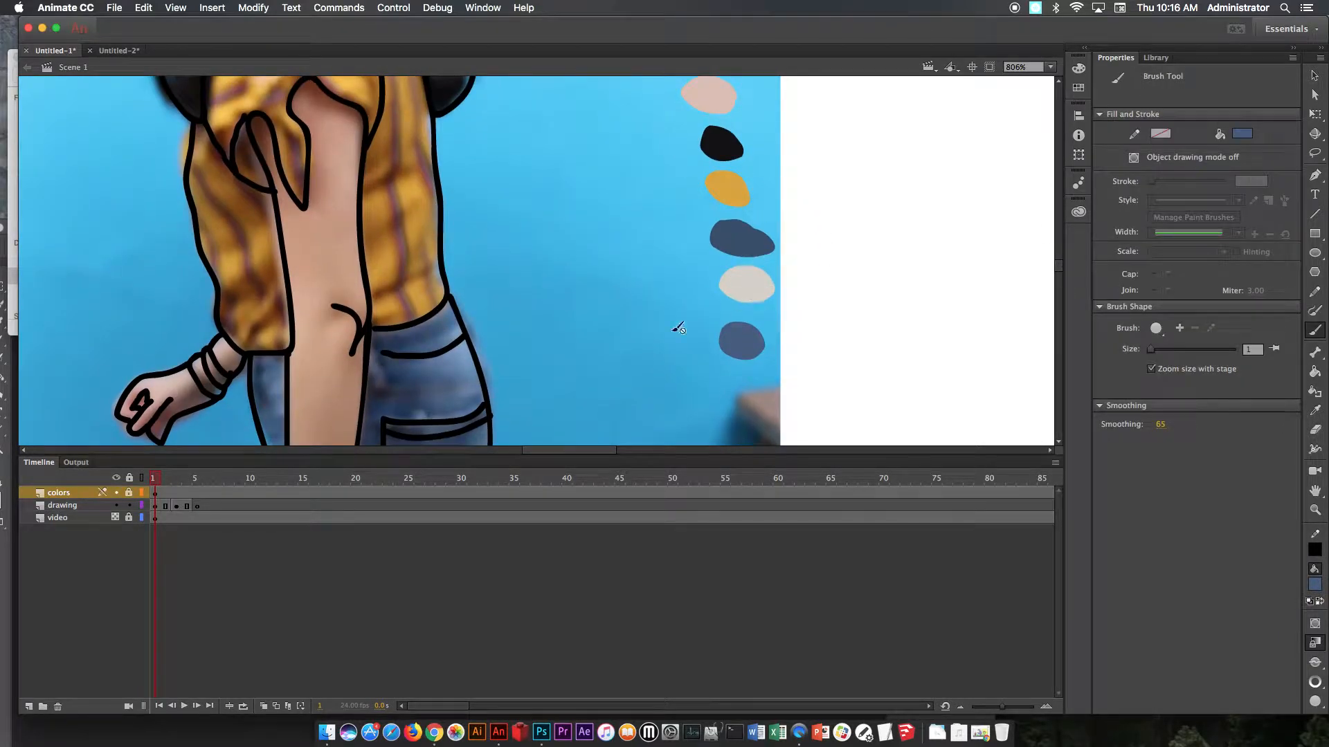
# - Make frame 1 of the drawing layer active, deselect its artwork and set the Paint Bucket to Close Large Gaps
pyautogui.click(155, 506)
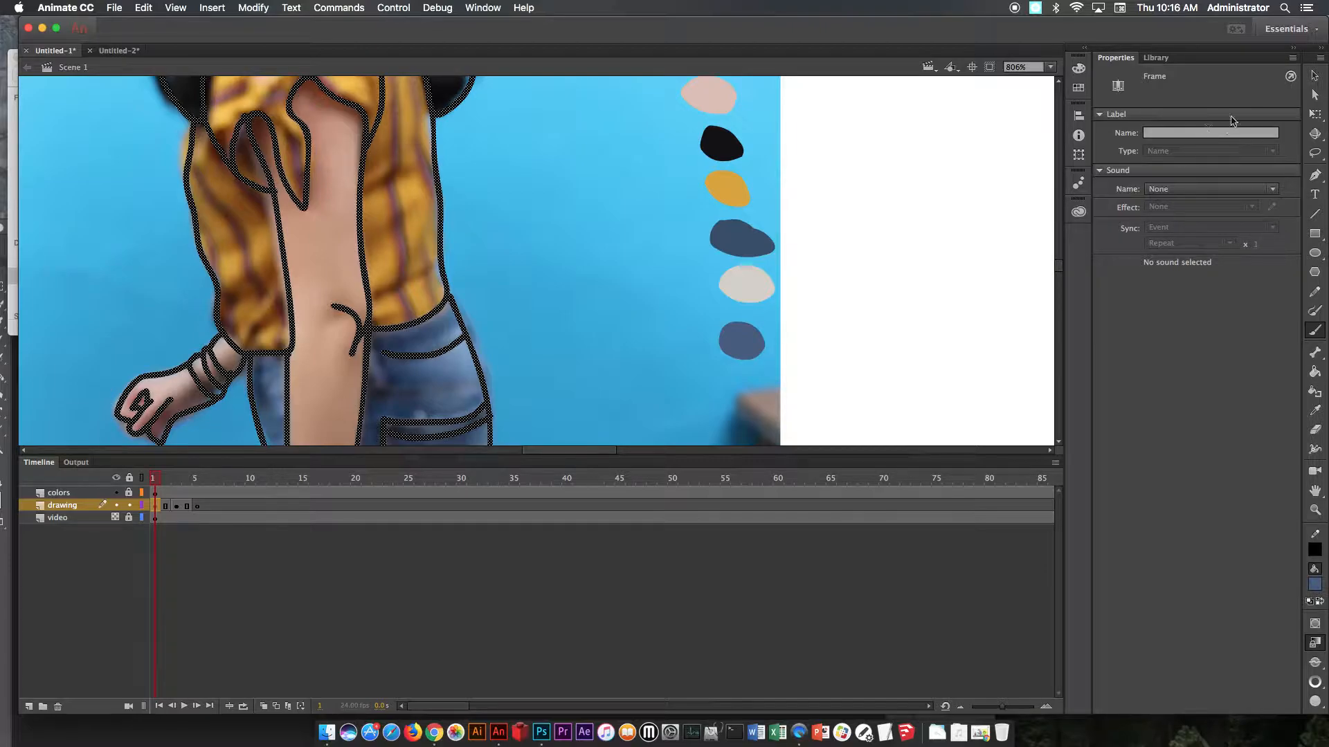
pyautogui.click(1315, 76)
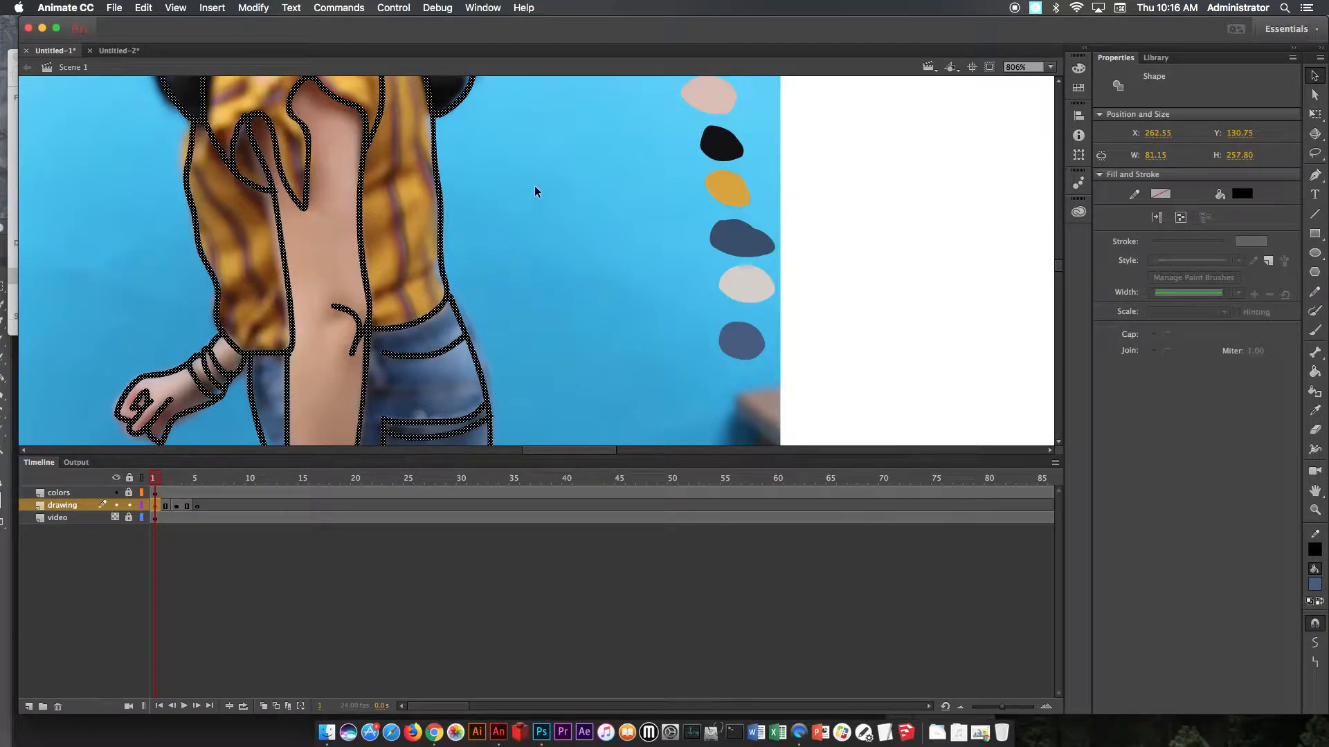
pyautogui.click(564, 186)
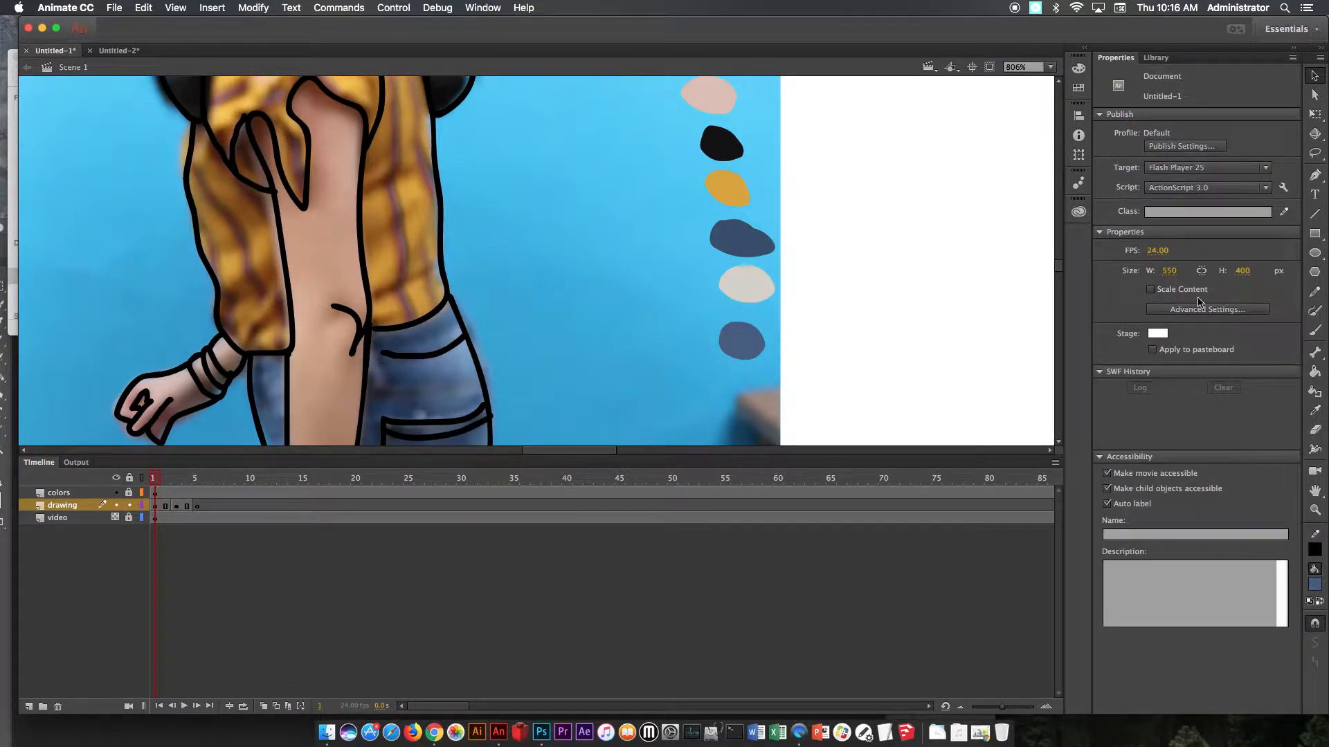
pyautogui.click(1314, 371)
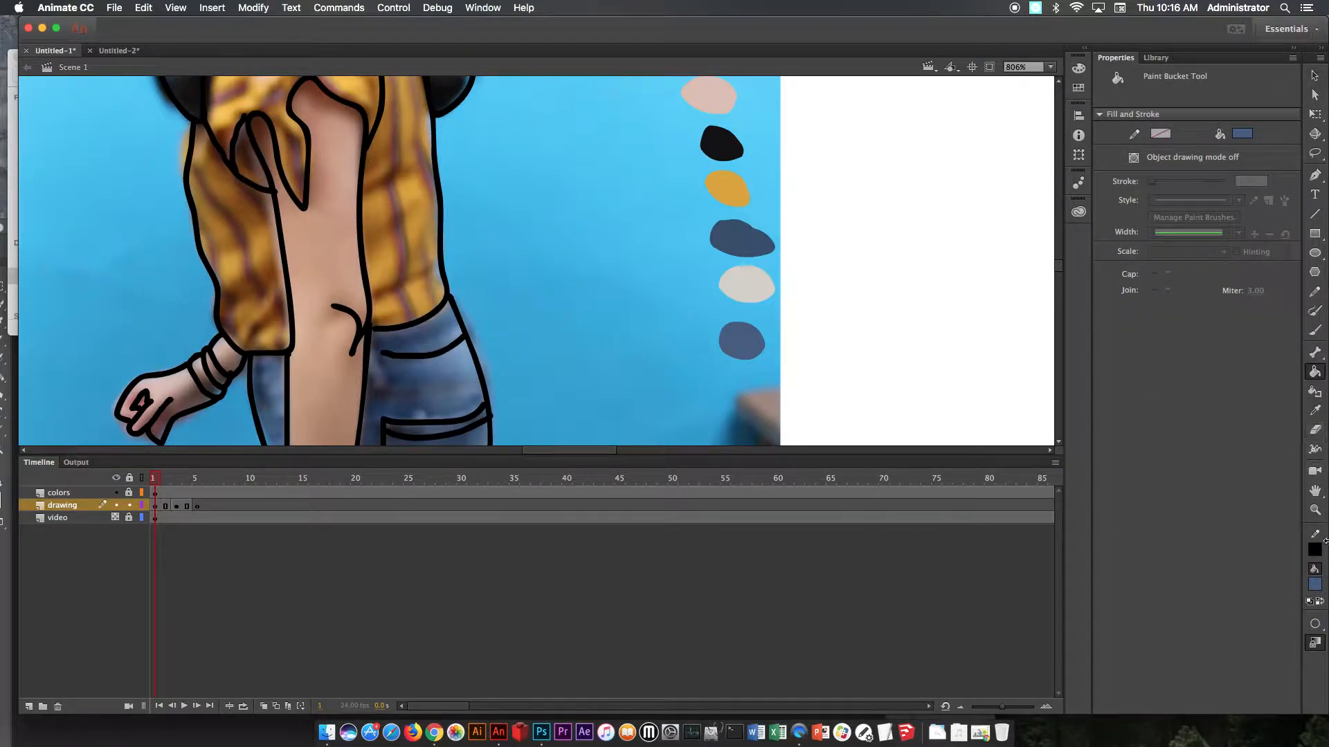
pyautogui.click(1315, 625)
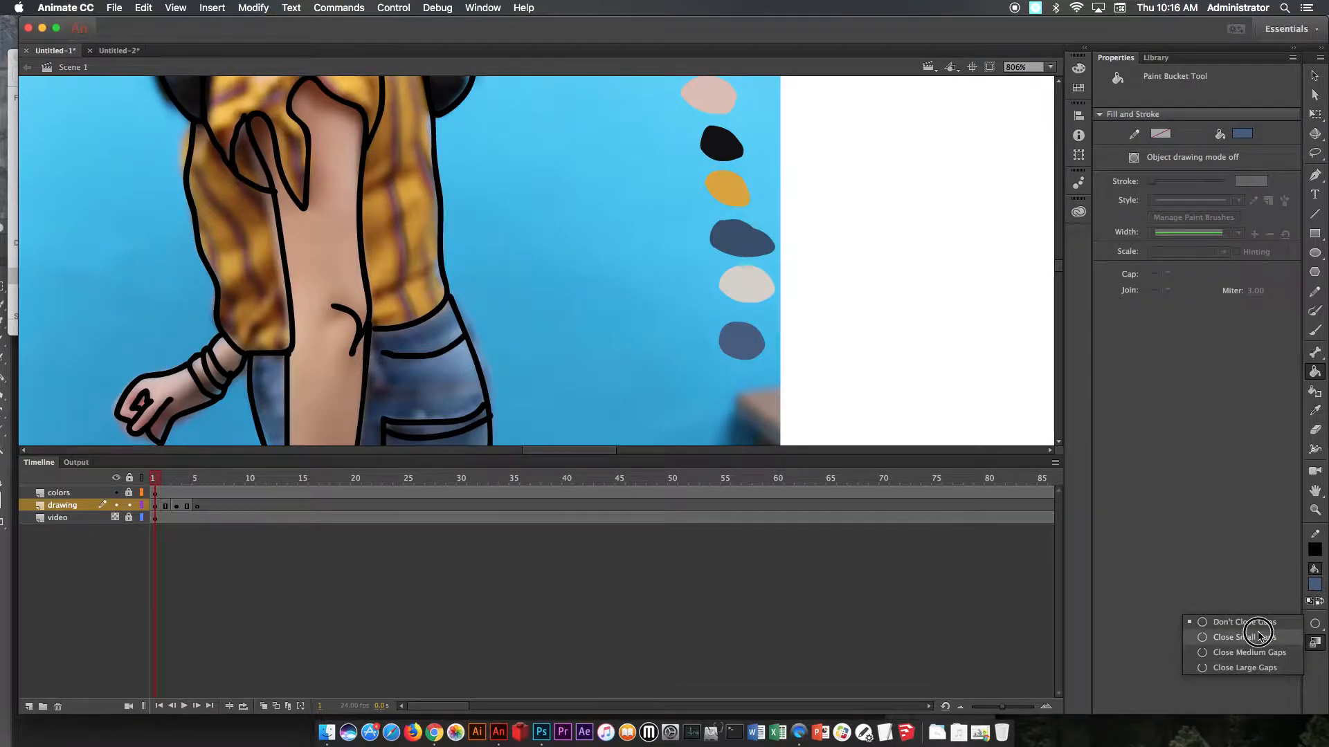
pyautogui.click(1269, 668)
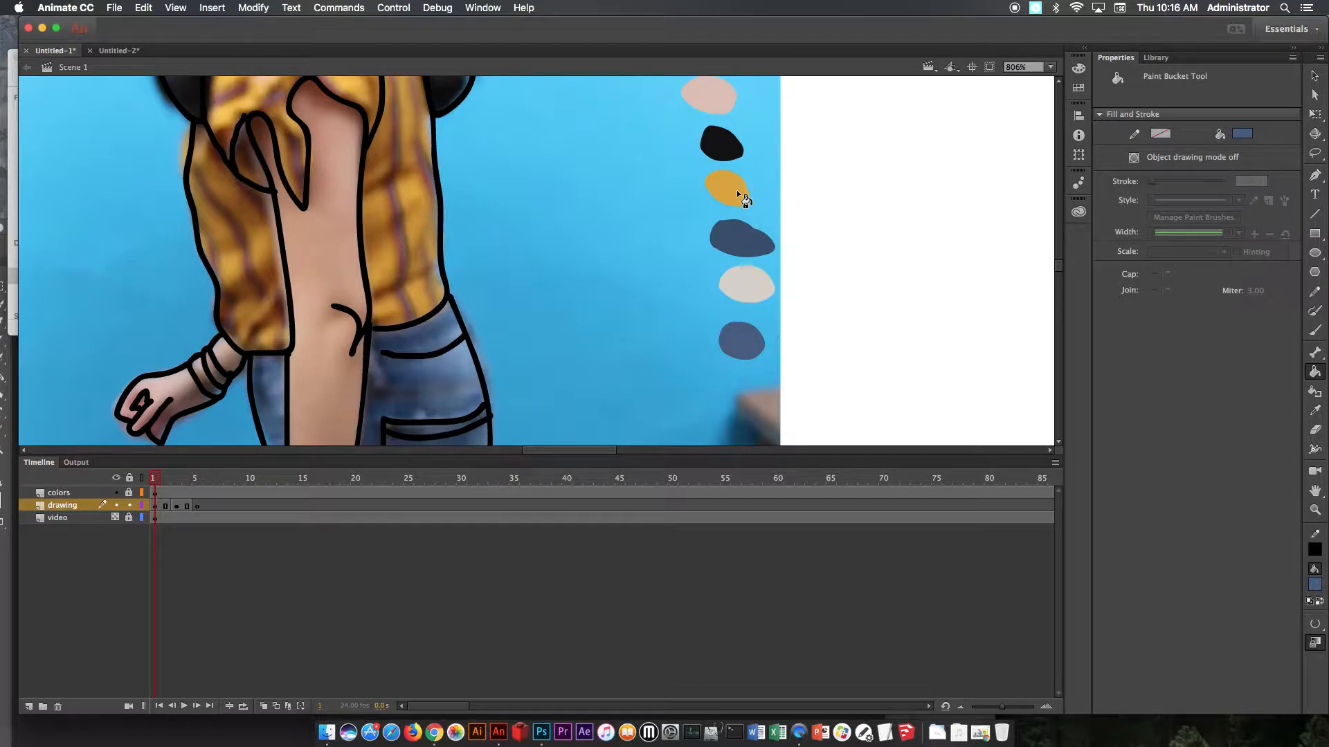
# - Hide the video layer and sample the lighter blue swatch as the fill color
pyautogui.click(1315, 410)
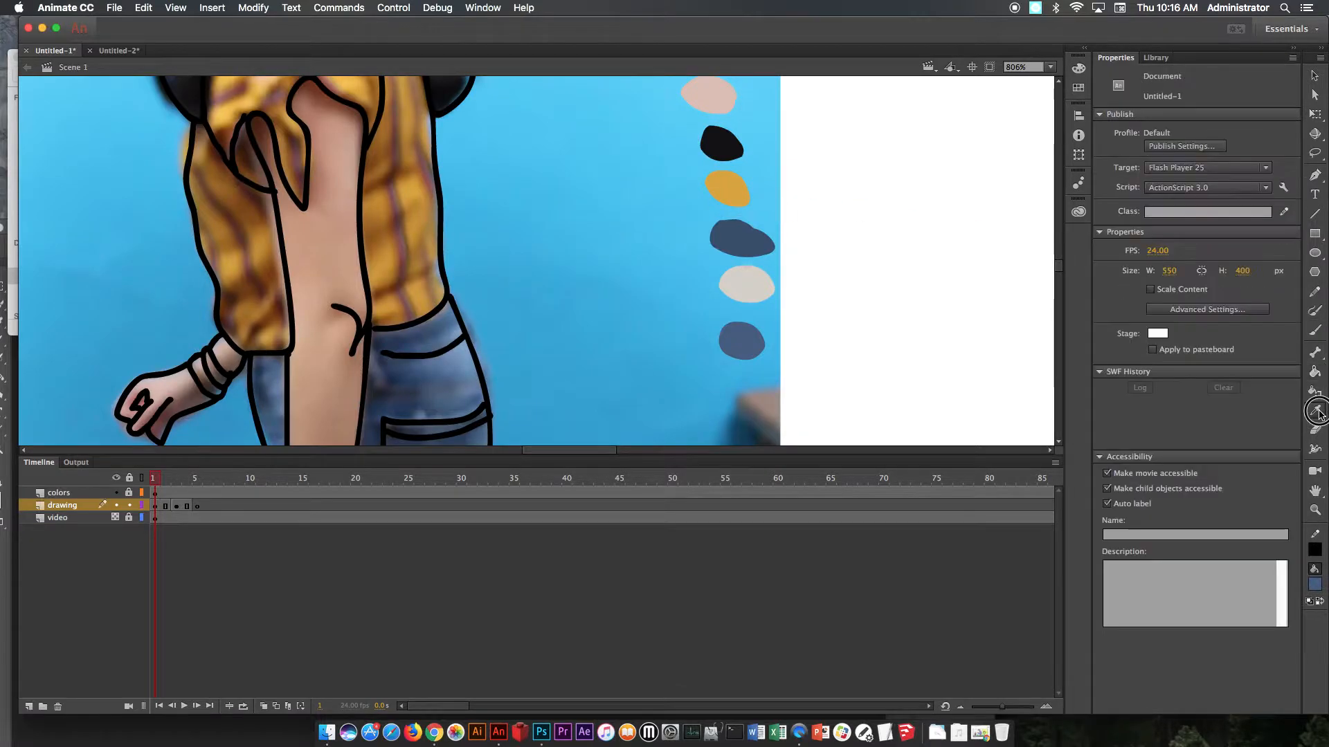
pyautogui.click(115, 517)
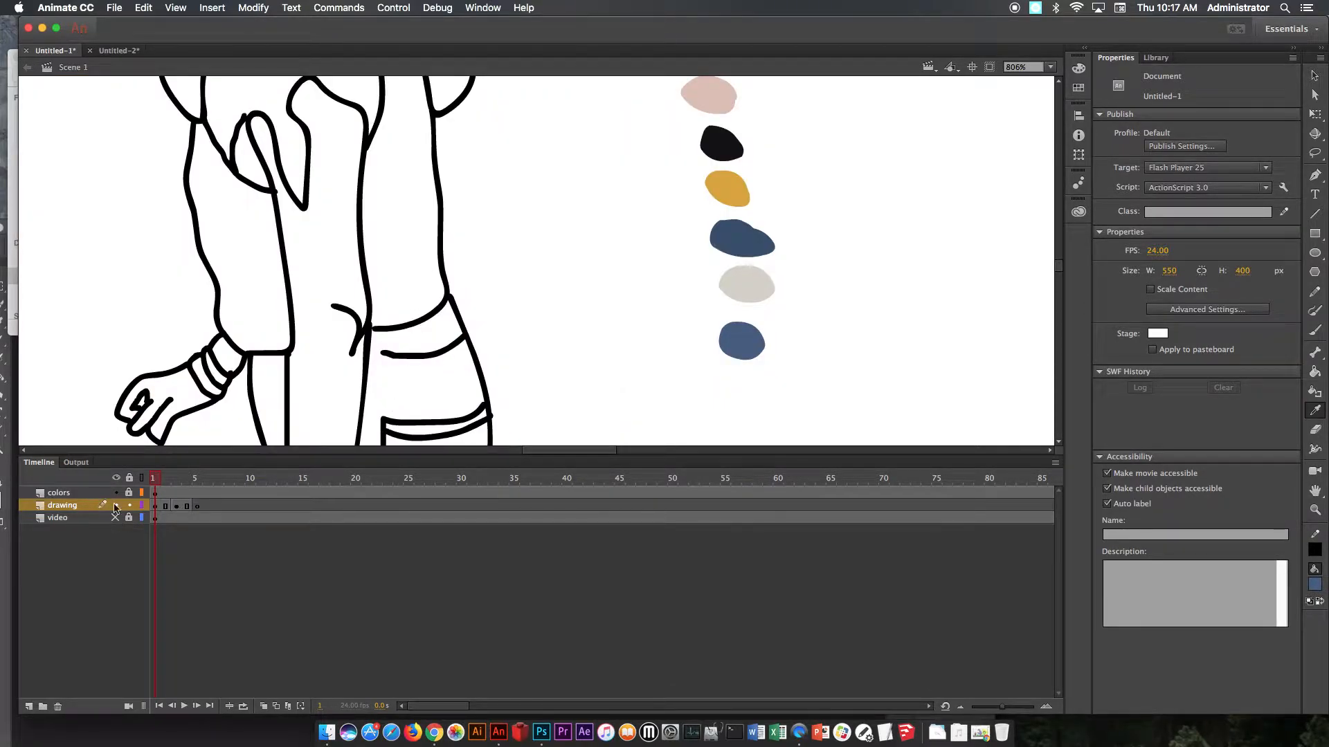
pyautogui.click(743, 331)
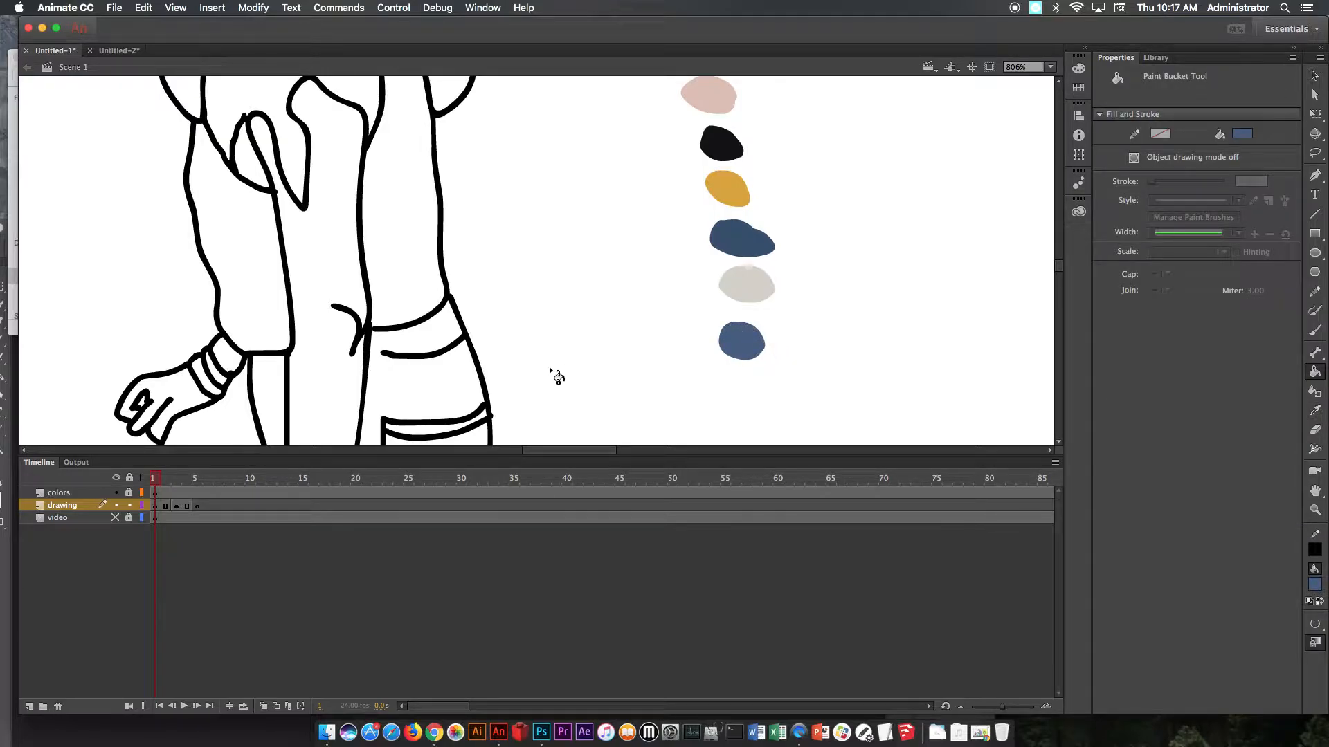
# - Fill the hip area, front strip and near leg of the jeans with the lighter blue
pyautogui.click(437, 376)
pyautogui.click(456, 339)
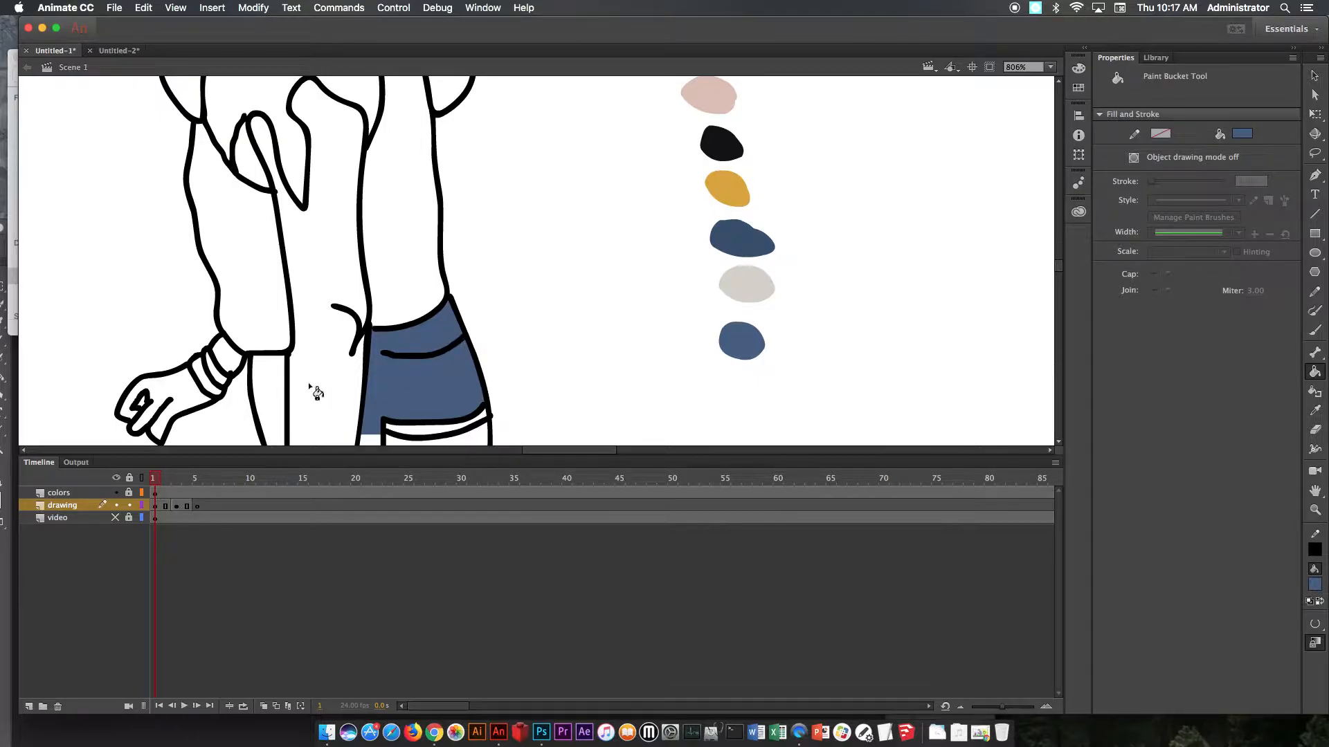
pyautogui.scroll(-5, 280, 390)
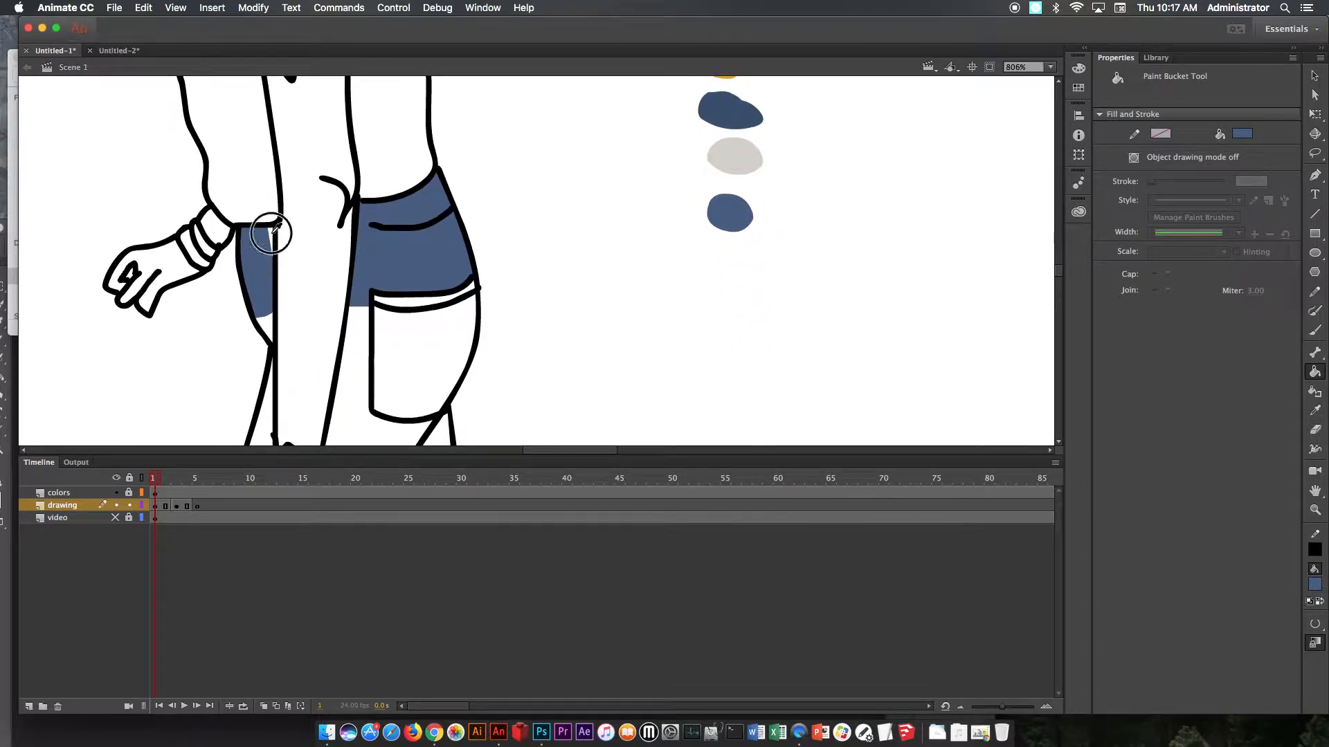
pyautogui.click(268, 331)
pyautogui.click(360, 342)
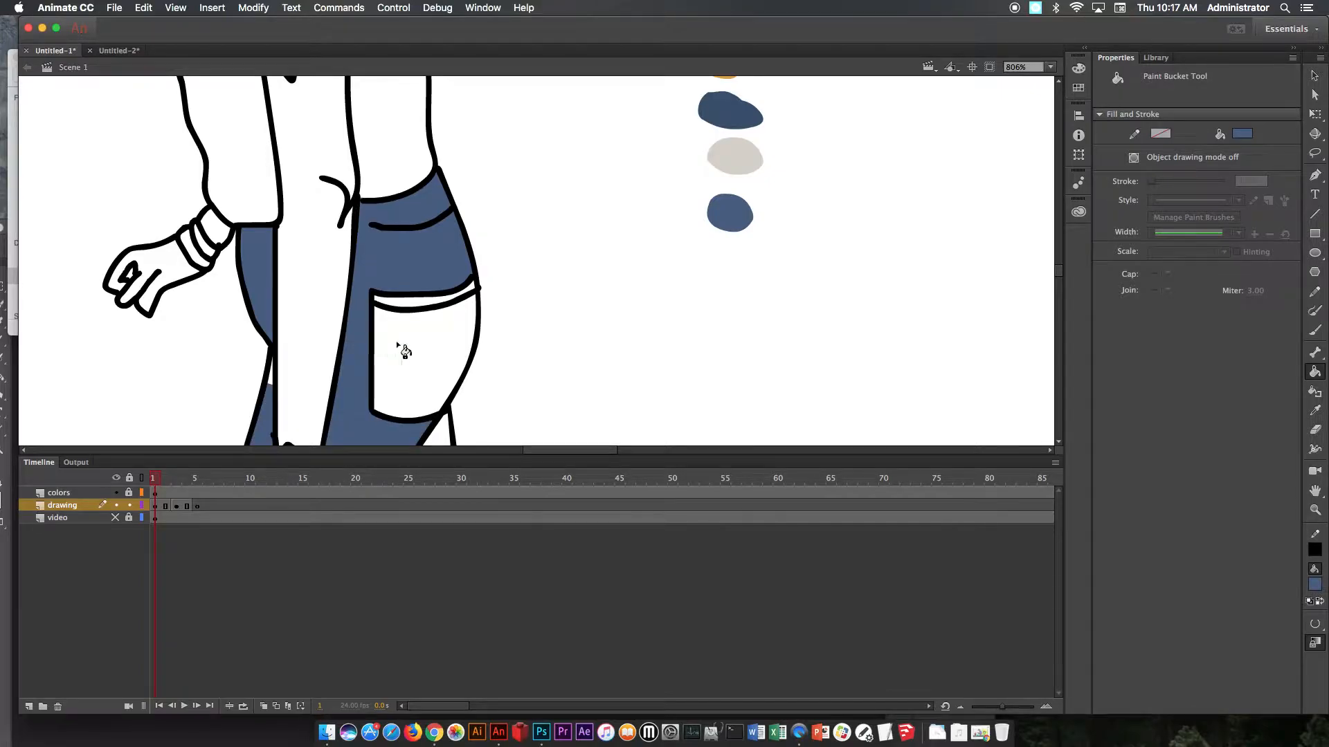
# - Fill the back pocket and the far leg of the jeans with the same lighter blue
pyautogui.scroll(-5, 391, 351)
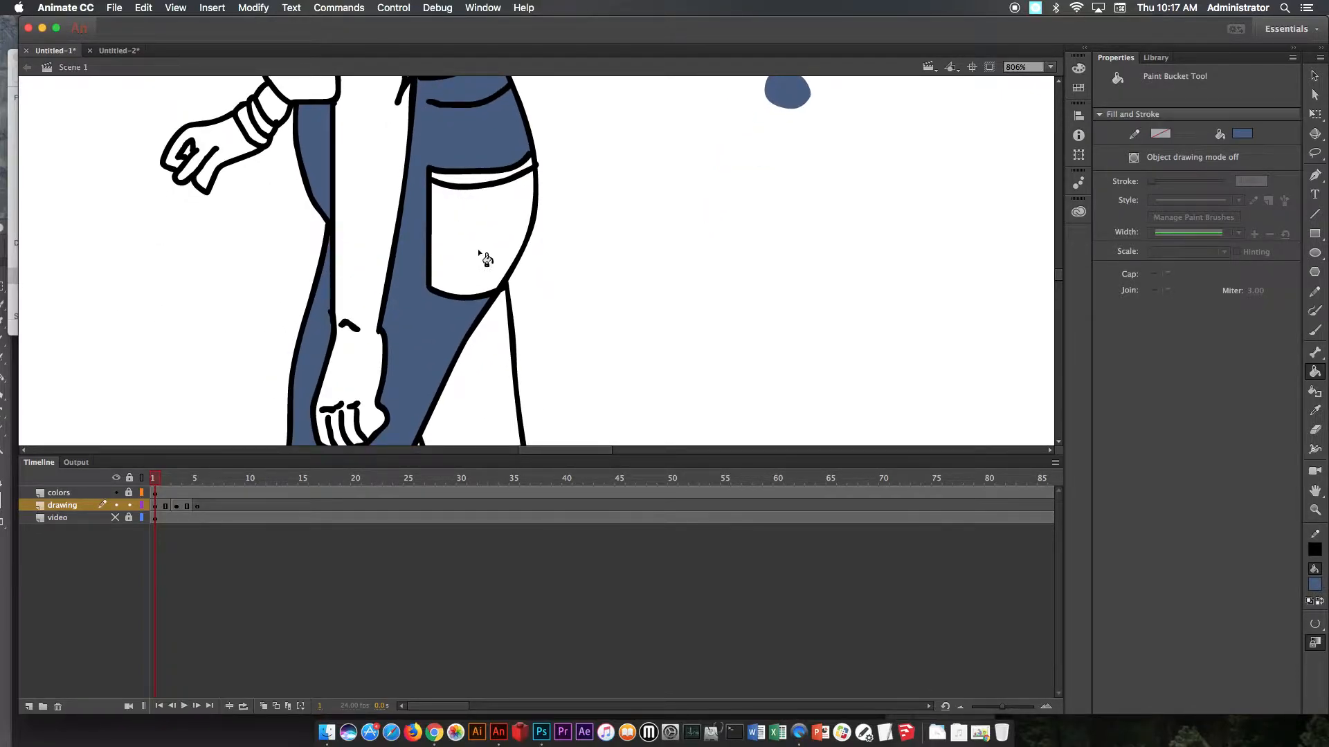
pyautogui.hscroll(3, 504, 243)
pyautogui.click(415, 213)
pyautogui.moveTo(389, 273); pyautogui.dragTo(390, 164)
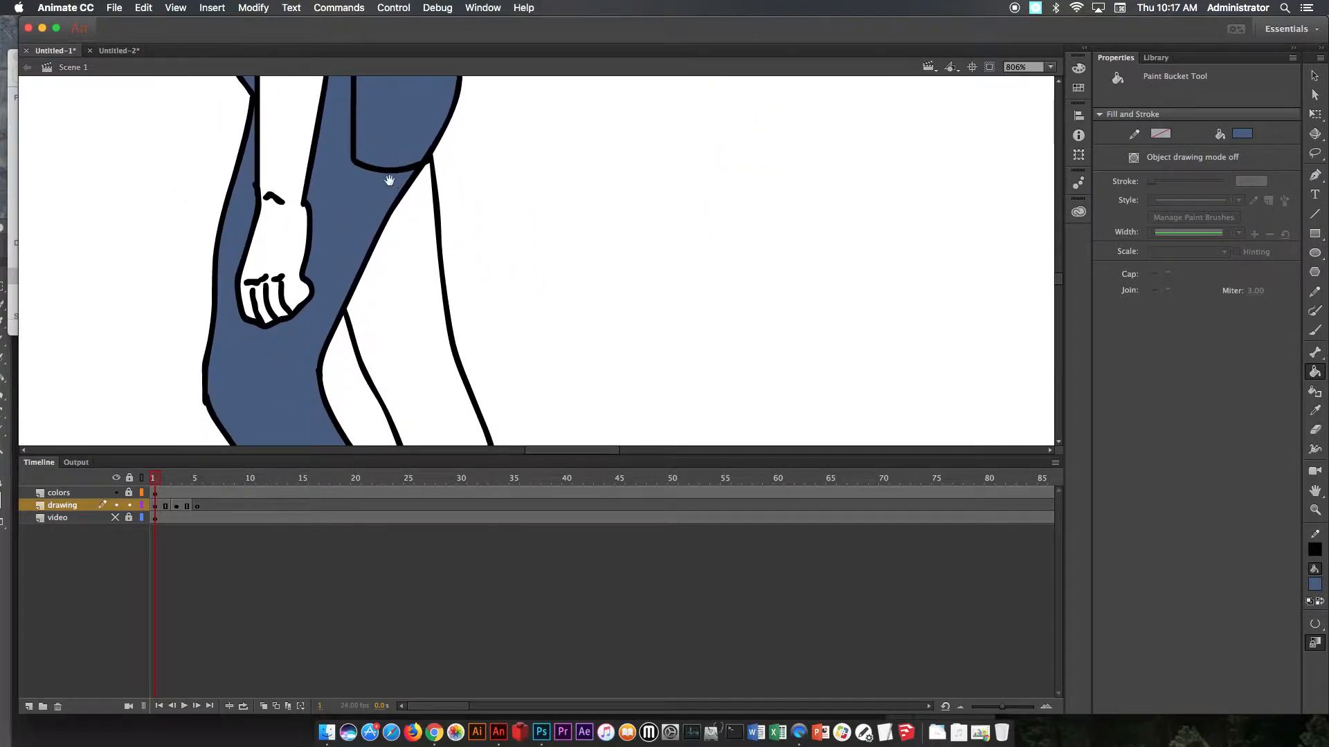
pyautogui.click(421, 270)
pyautogui.moveTo(445, 406); pyautogui.dragTo(402, 200)
pyautogui.moveTo(439, 347); pyautogui.dragTo(399, 210)
# - Sample the darker blue swatch and fill the narrow band across the top of the back pocket
pyautogui.scroll(10, 399, 211)
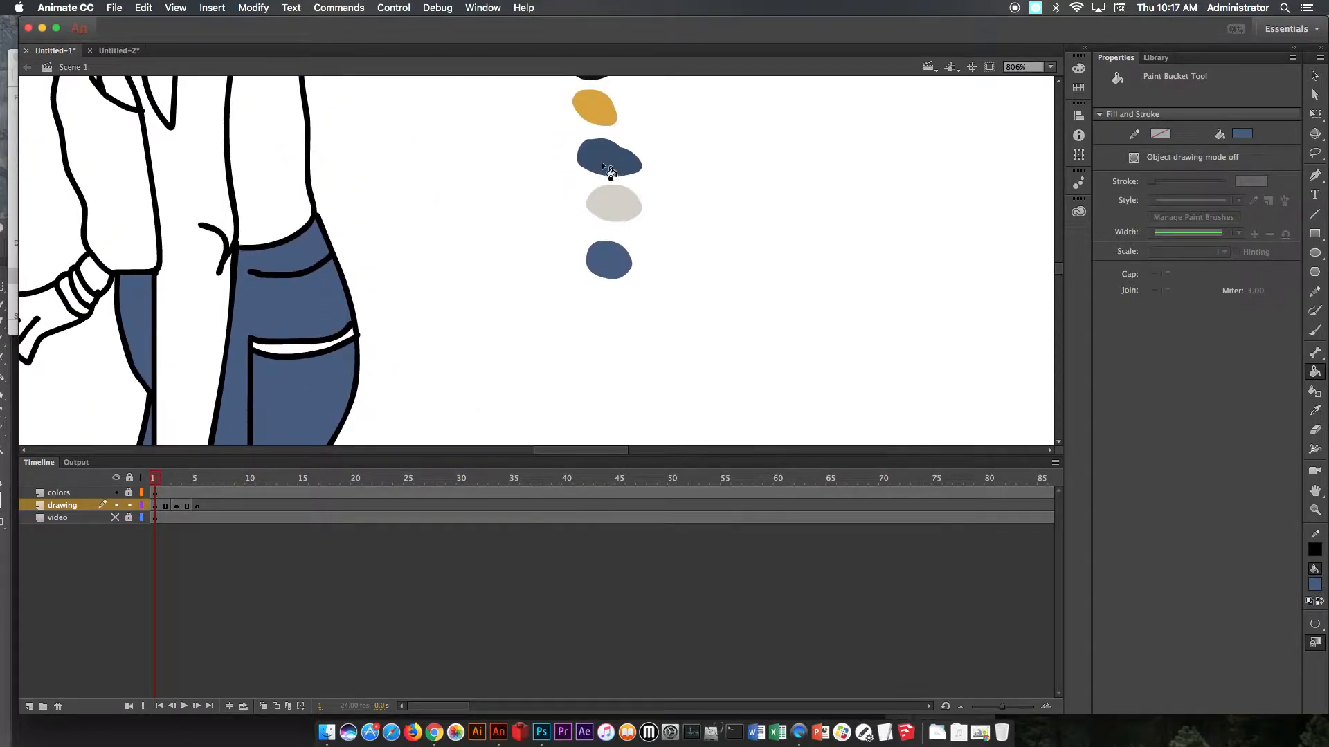
pyautogui.click(1315, 409)
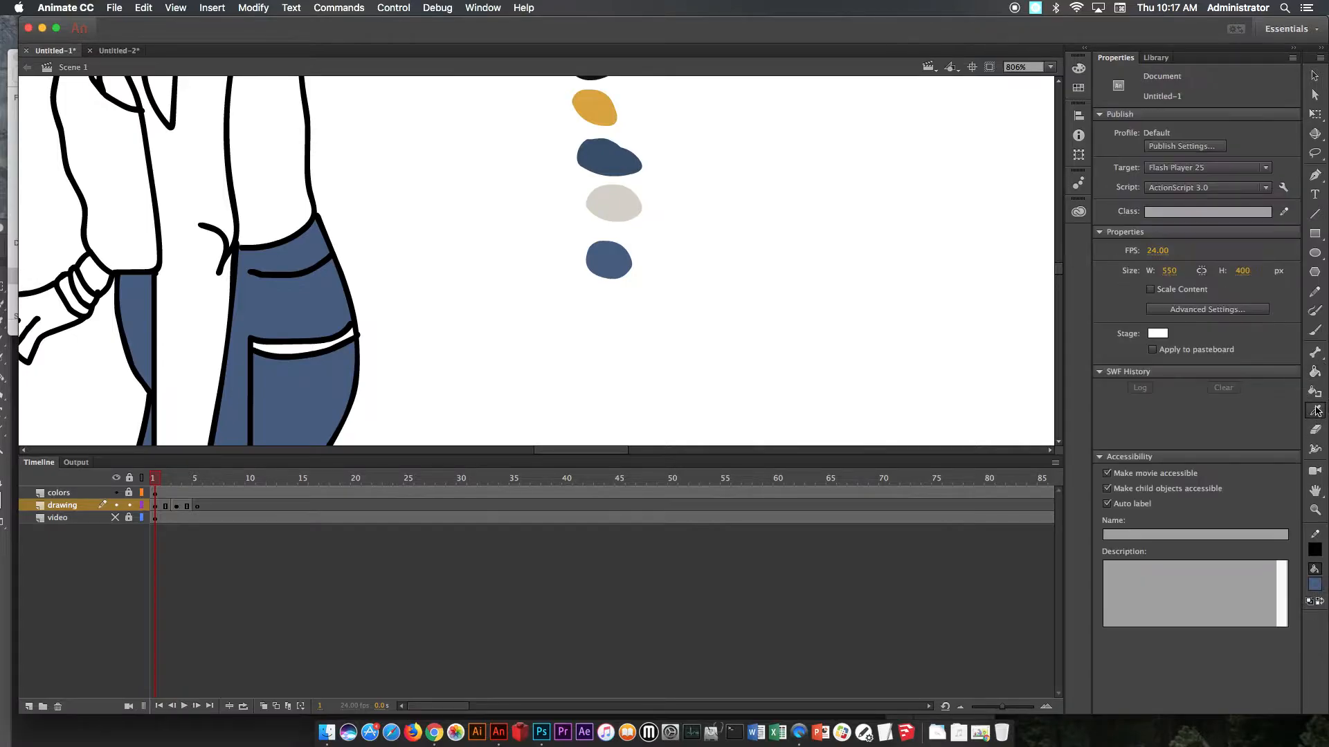
pyautogui.click(614, 176)
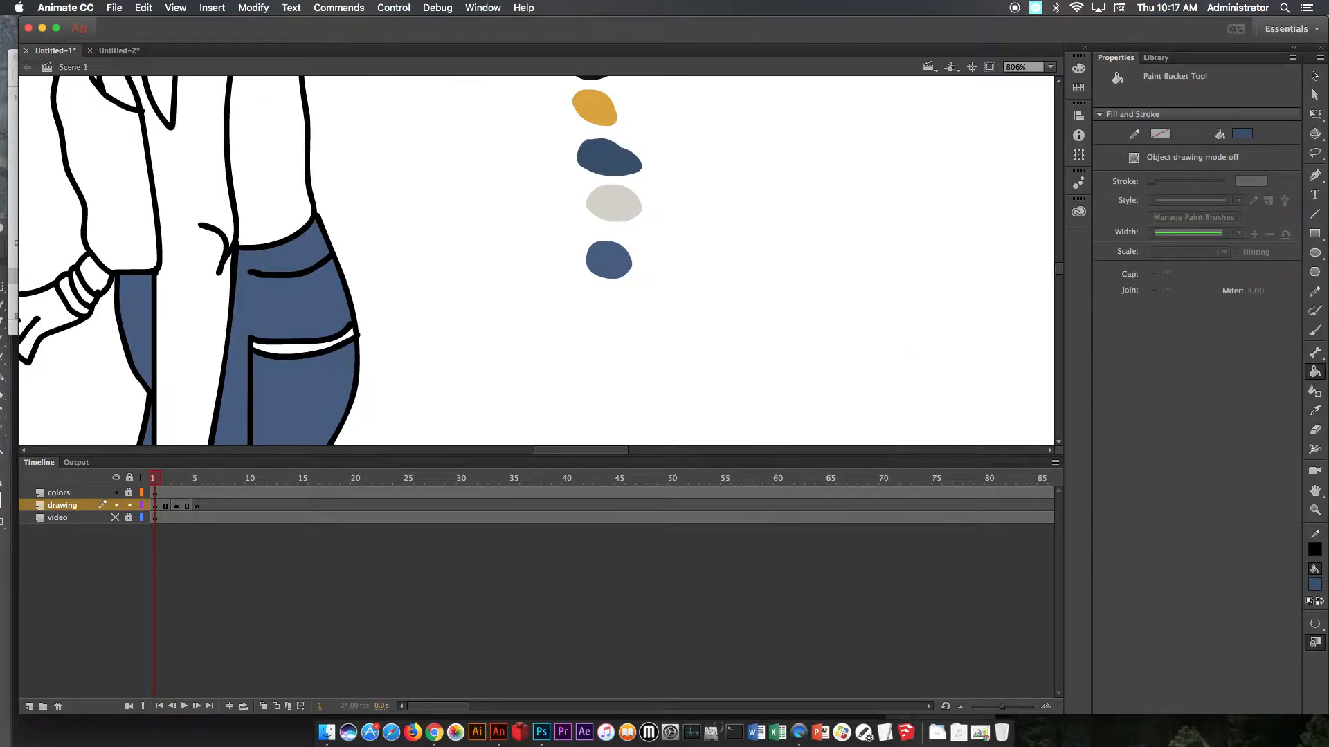
pyautogui.click(290, 356)
# - Sample the mustard swatch and fill the back panel, the front section, the shoulder strip and the sleeve of the top
pyautogui.moveTo(411, 203); pyautogui.dragTo(609, 359)
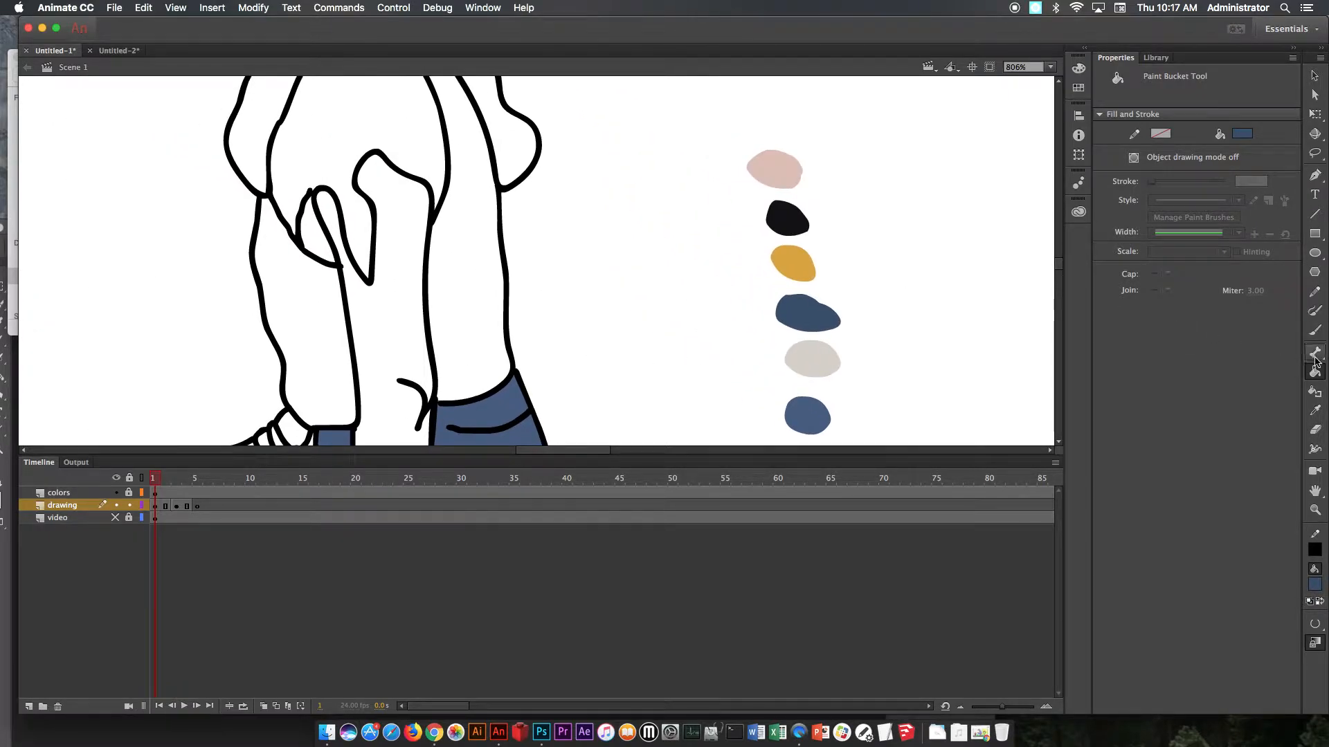
pyautogui.click(1315, 410)
pyautogui.click(792, 265)
pyautogui.click(475, 282)
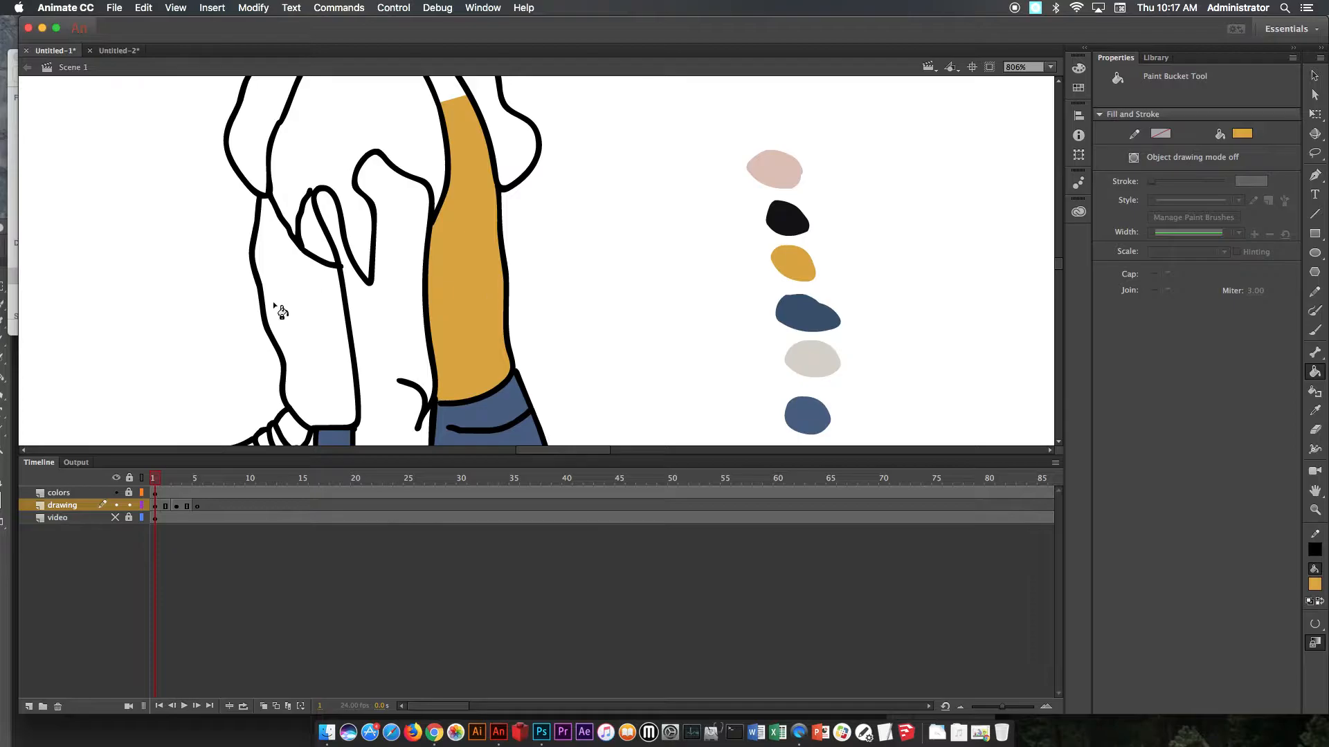
pyautogui.click(280, 303)
pyautogui.moveTo(495, 211); pyautogui.dragTo(475, 326)
pyautogui.click(424, 201)
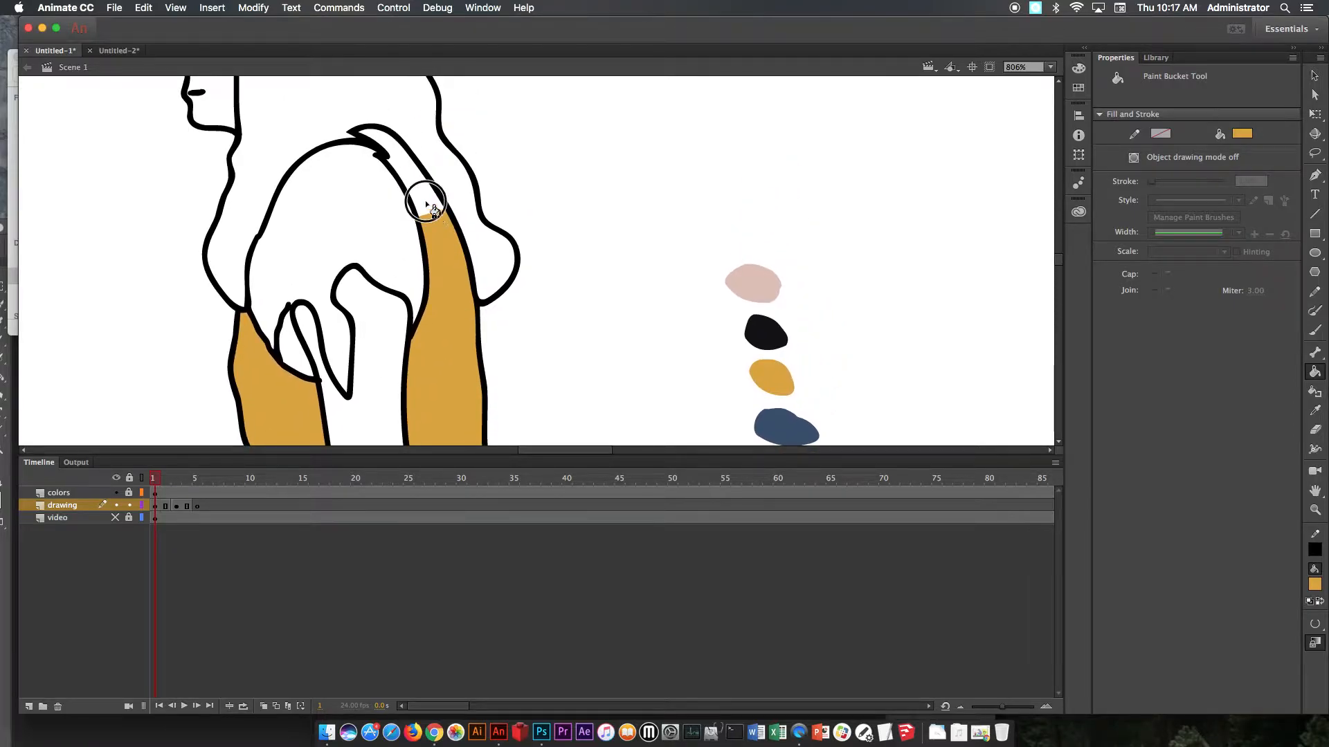
pyautogui.click(346, 231)
# - Choose a dark red from the default color swatches and fill the small gap beside the upper arm
pyautogui.moveTo(668, 362); pyautogui.dragTo(636, 205)
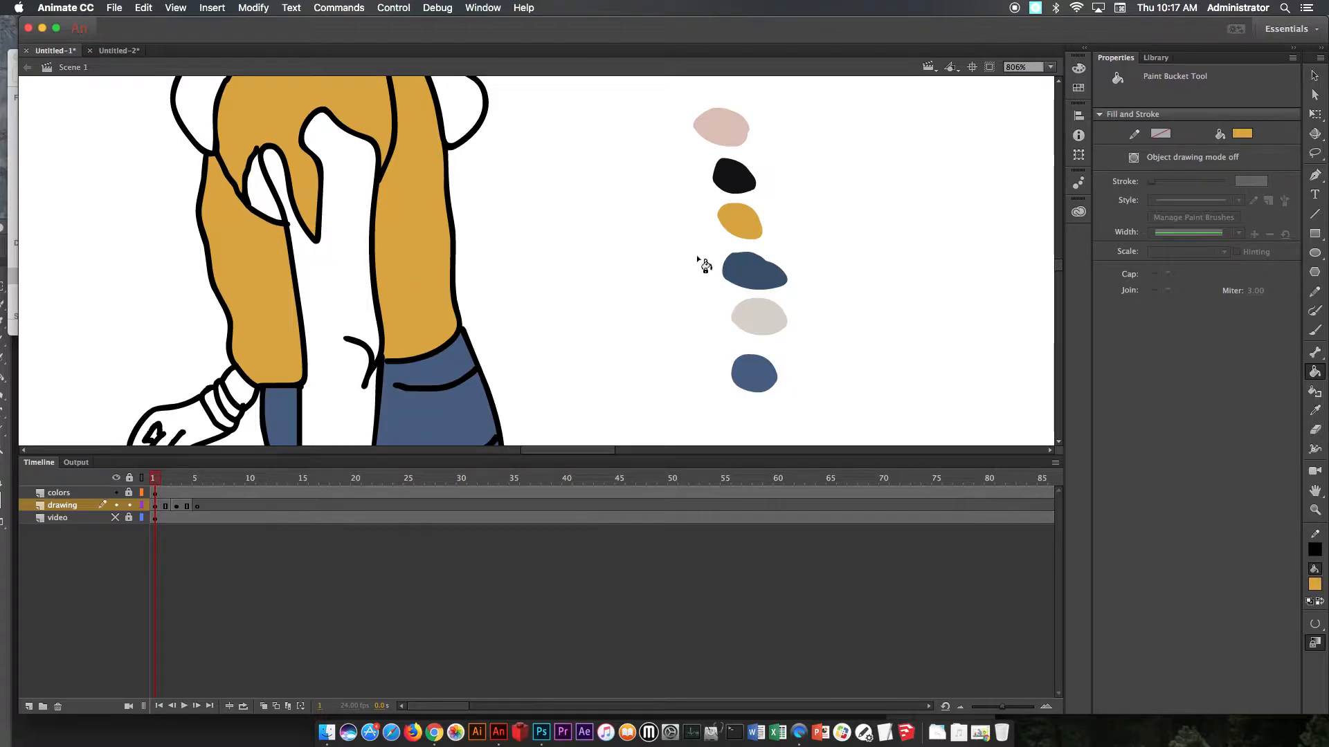
pyautogui.click(1320, 585)
pyautogui.click(1321, 585)
pyautogui.click(1318, 585)
pyautogui.click(1319, 584)
pyautogui.click(1319, 585)
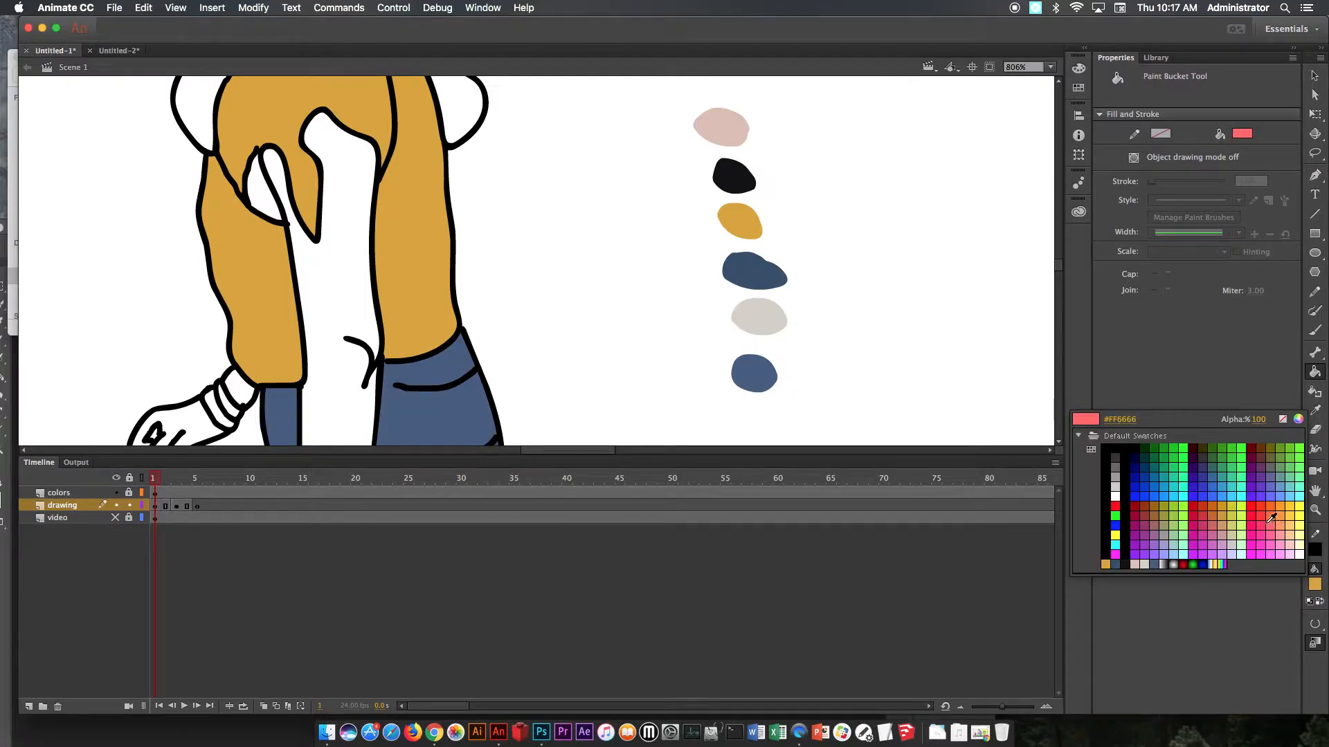
pyautogui.click(1265, 455)
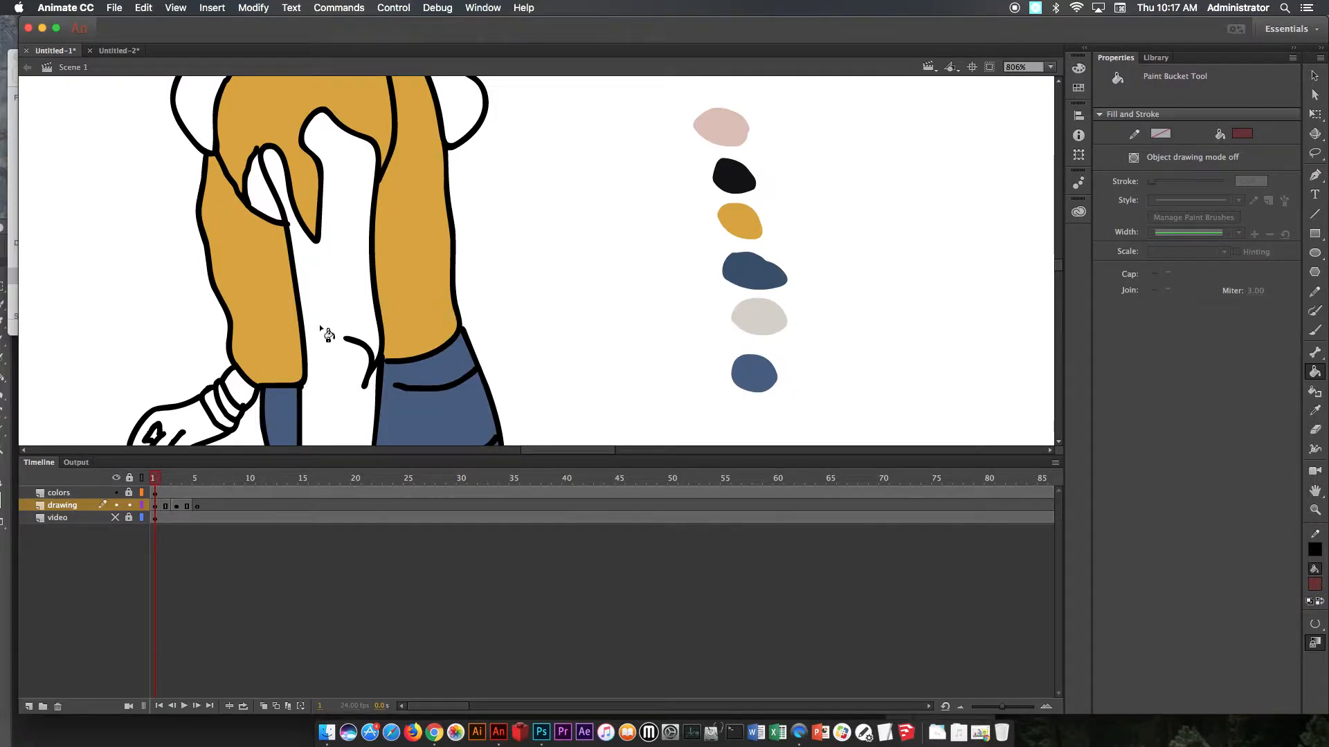
pyautogui.click(269, 200)
# - Paint a dark red brush swatch beside the dark blue one on the colors layer and lock the layer again
pyautogui.click(1315, 330)
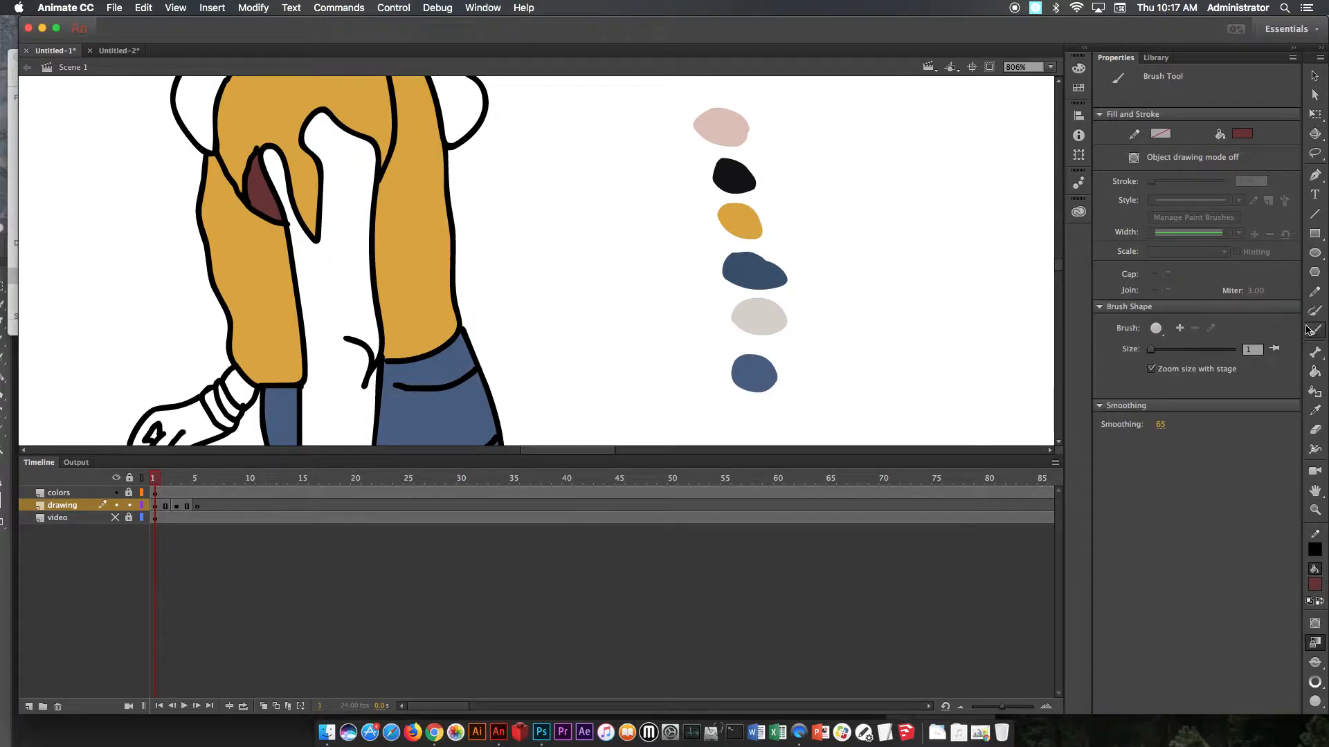
pyautogui.click(108, 494)
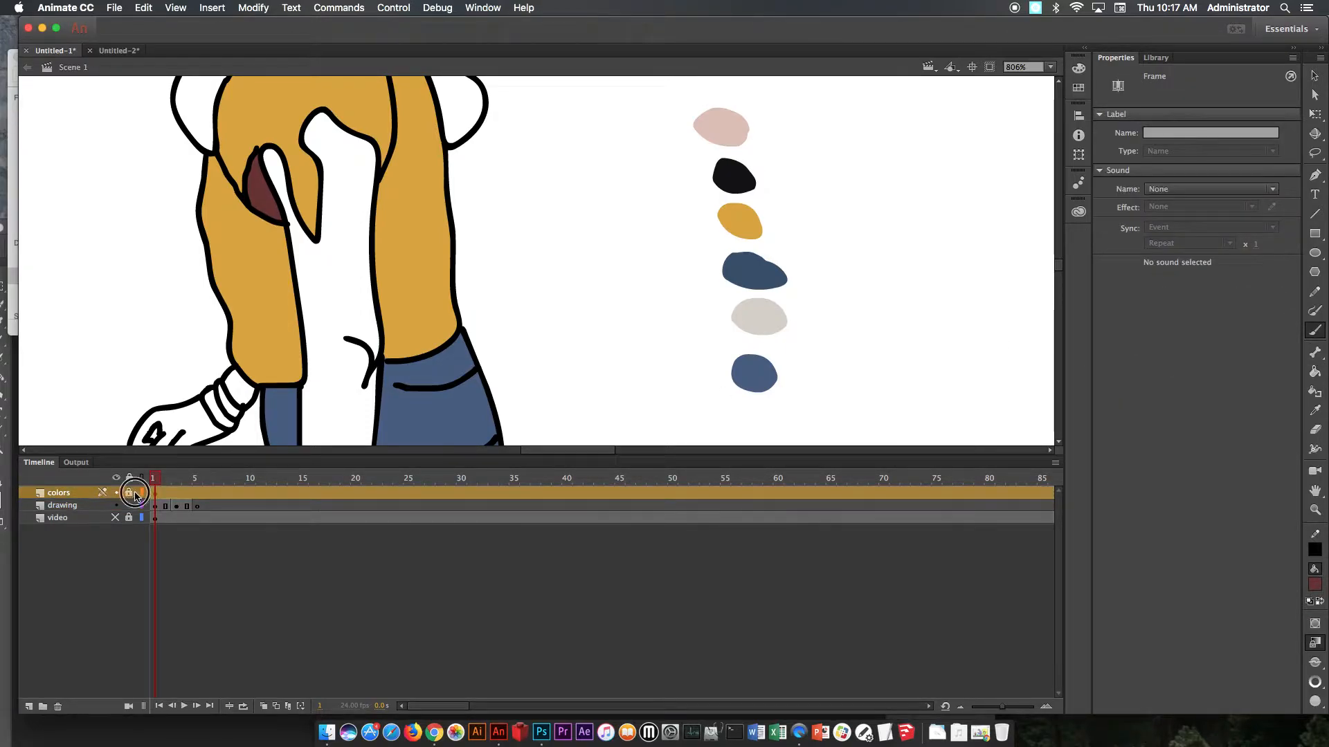
pyautogui.moveTo(702, 260)
pyautogui.mouseDown()
pyautogui.moveTo(676, 254)
pyautogui.moveTo(692, 263)
pyautogui.mouseUp()
pyautogui.click(128, 492)
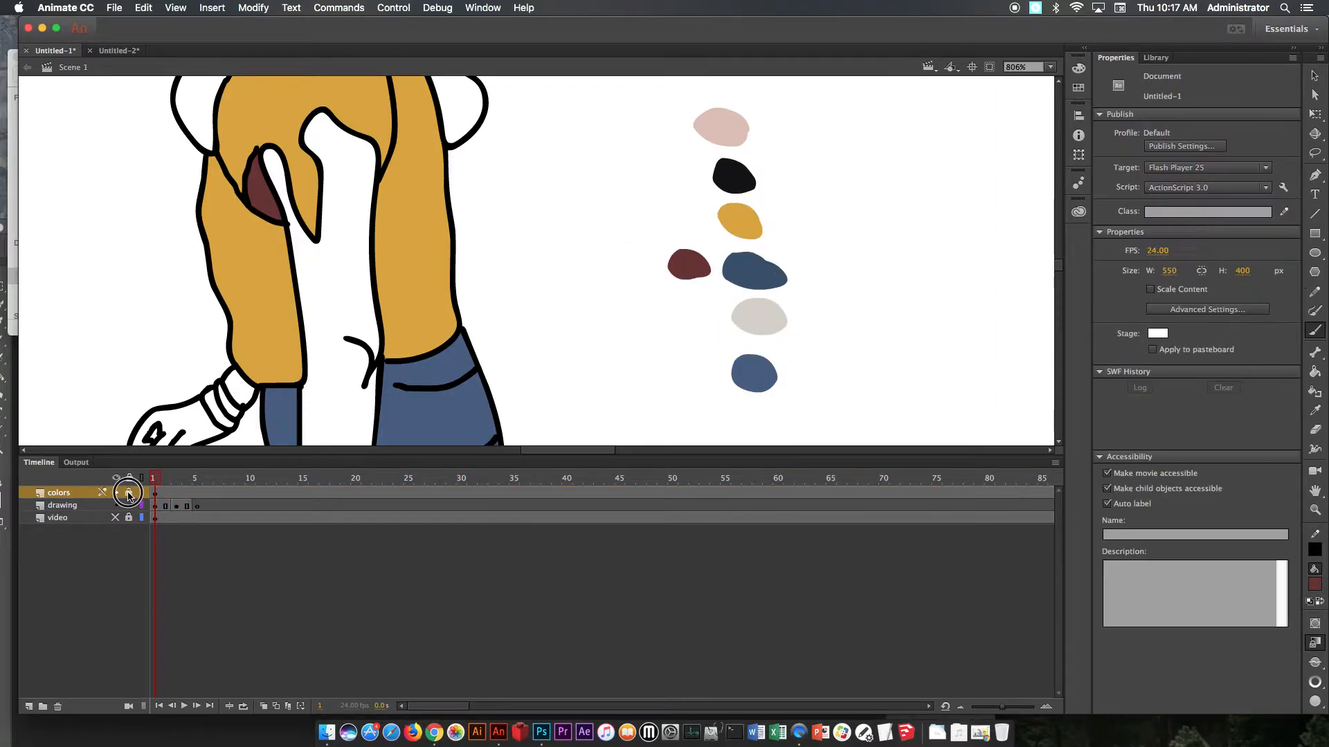
# - Return to the drawing layer, sample the black swatch and fill the hair, including both lower locks
pyautogui.click(76, 505)
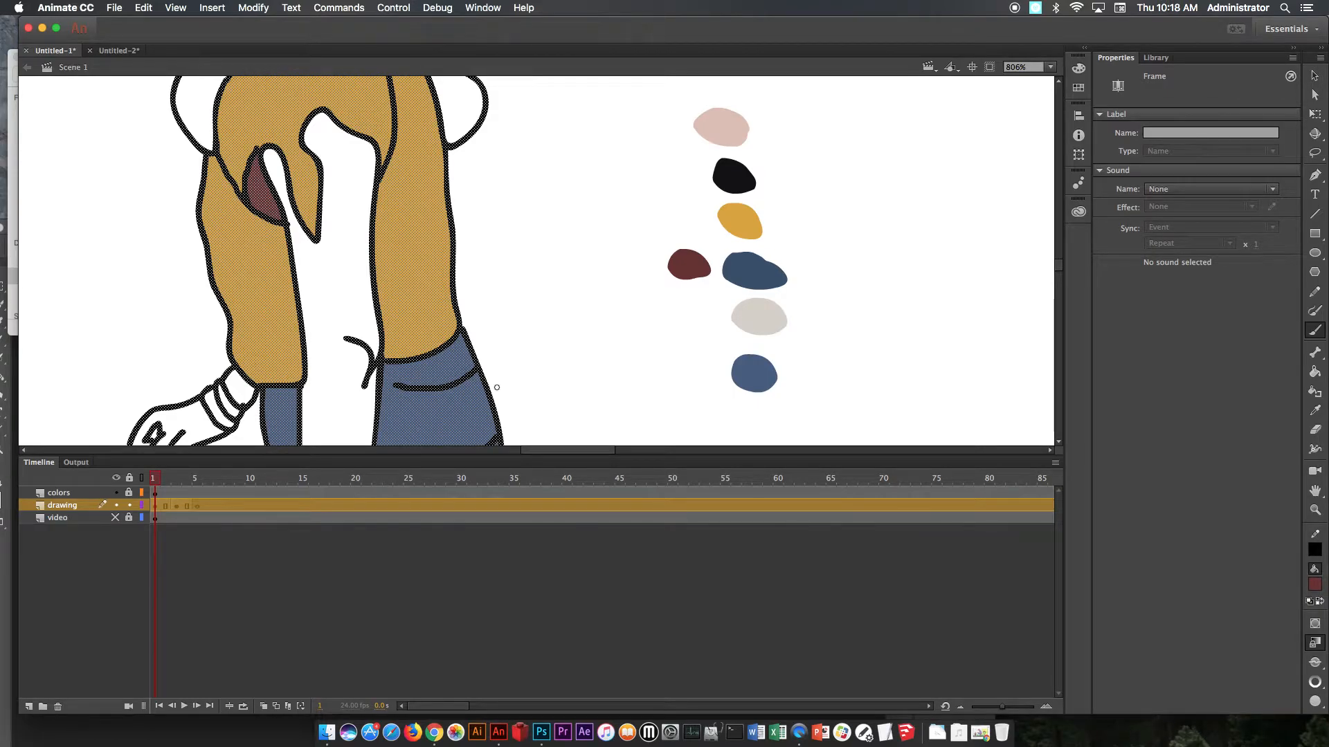
pyautogui.click(555, 361)
pyautogui.moveTo(525, 305); pyautogui.dragTo(593, 385)
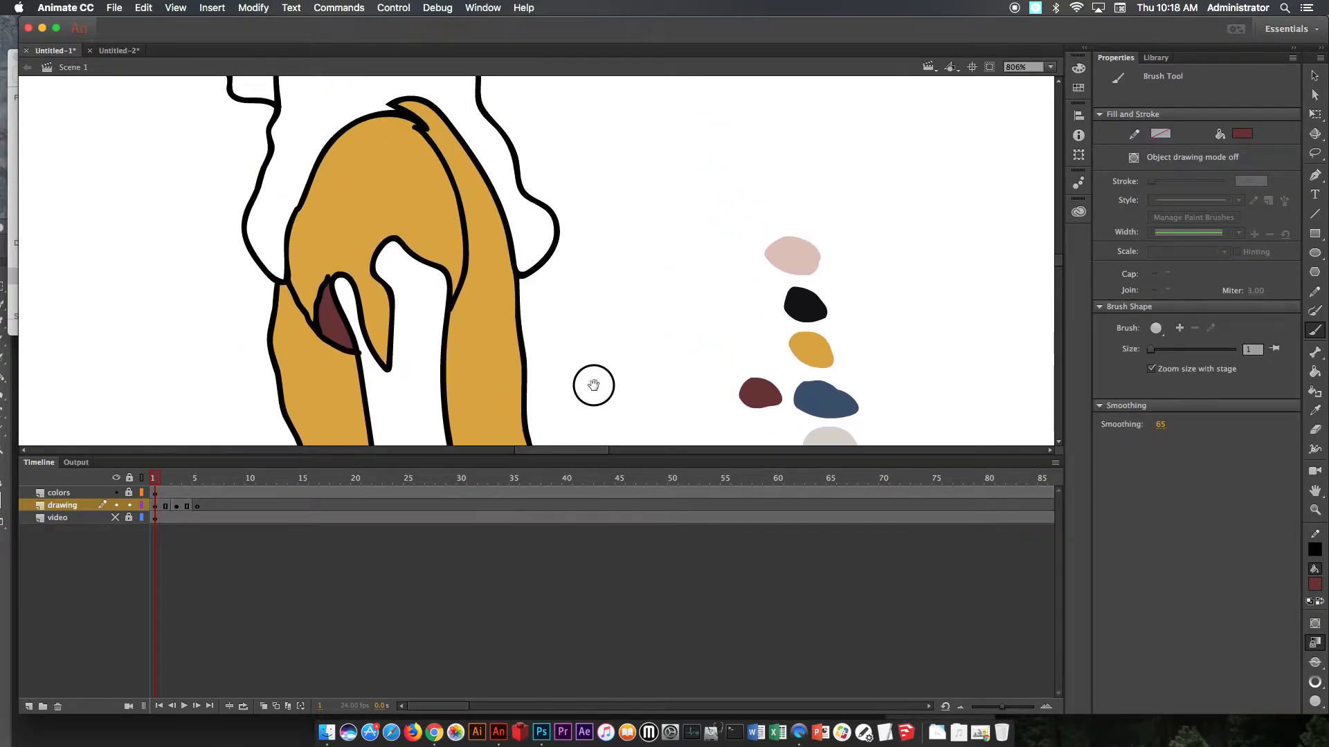
pyautogui.moveTo(672, 214); pyautogui.dragTo(693, 293)
pyautogui.click(1315, 372)
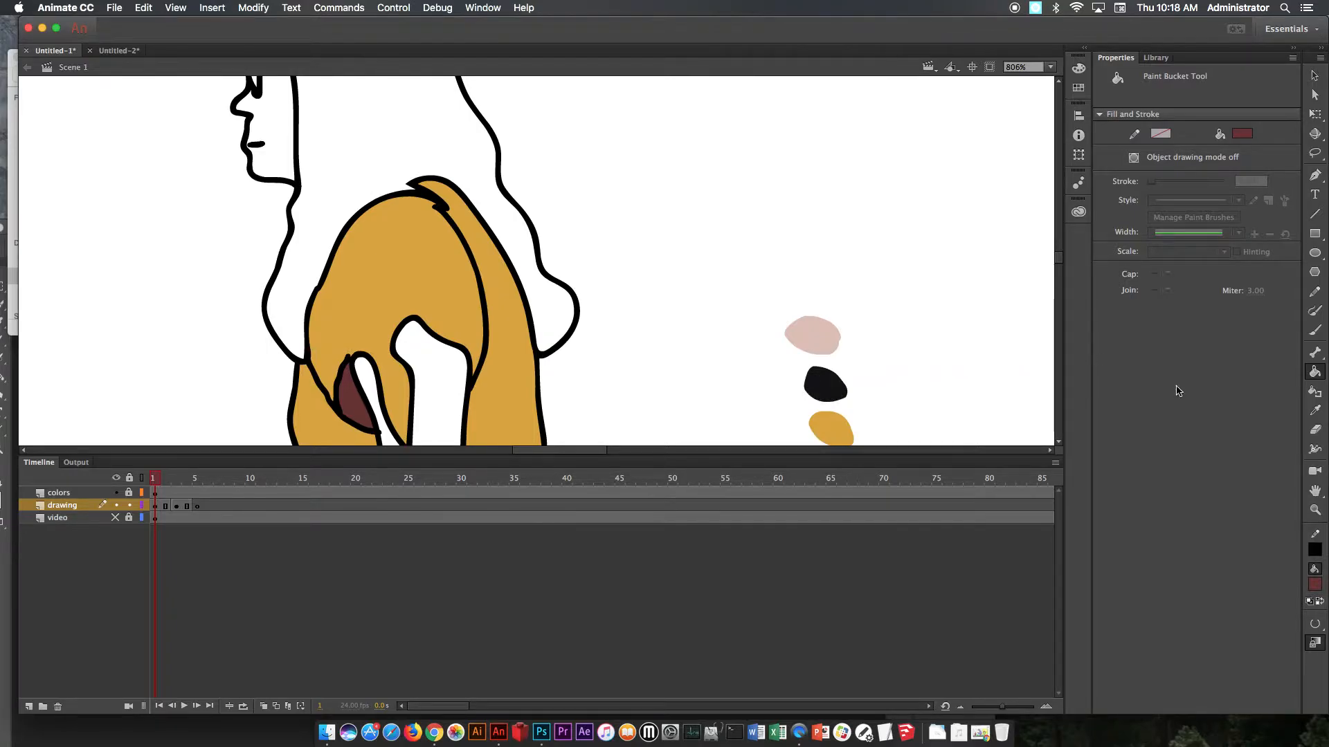
pyautogui.click(1315, 411)
pyautogui.click(822, 386)
pyautogui.click(433, 154)
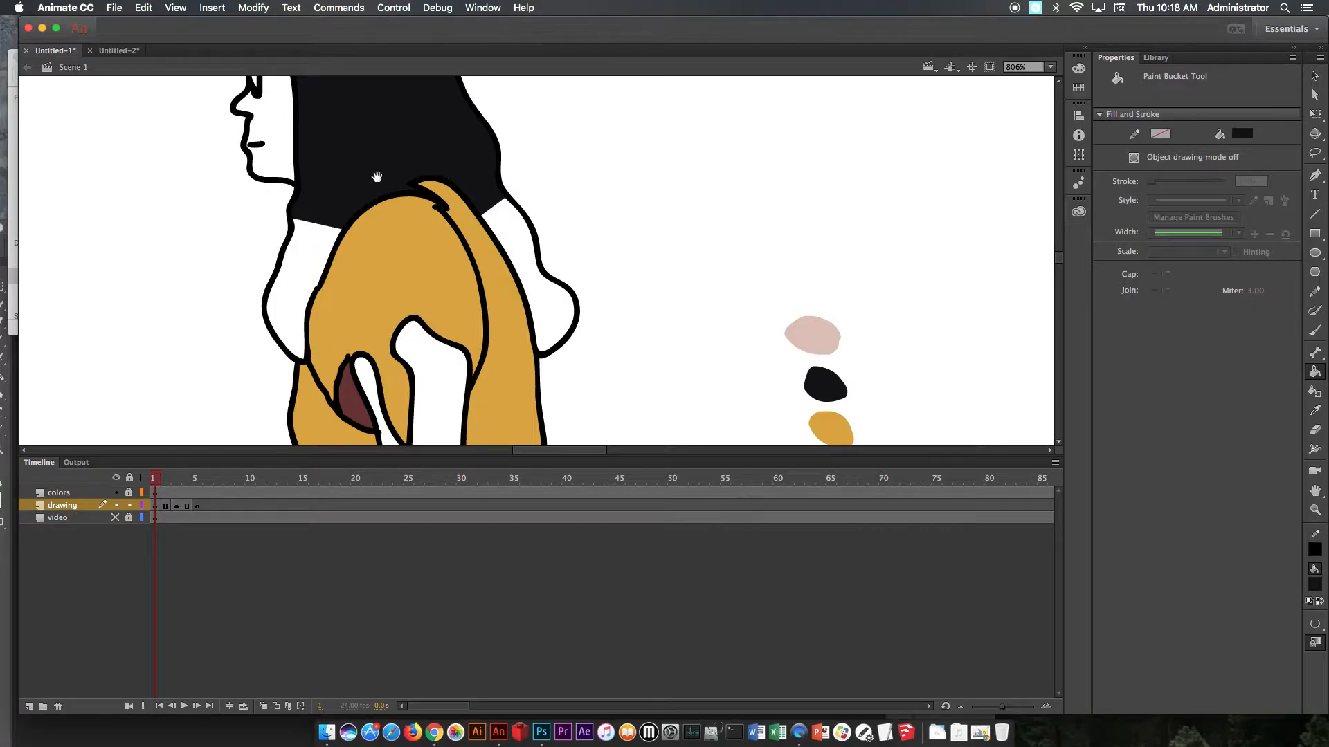
pyautogui.click(312, 258)
pyautogui.click(564, 273)
# - Sample the pale pink swatch and fill the near arm from the elbow fold down to the hand
pyautogui.scroll(-10, 554, 242)
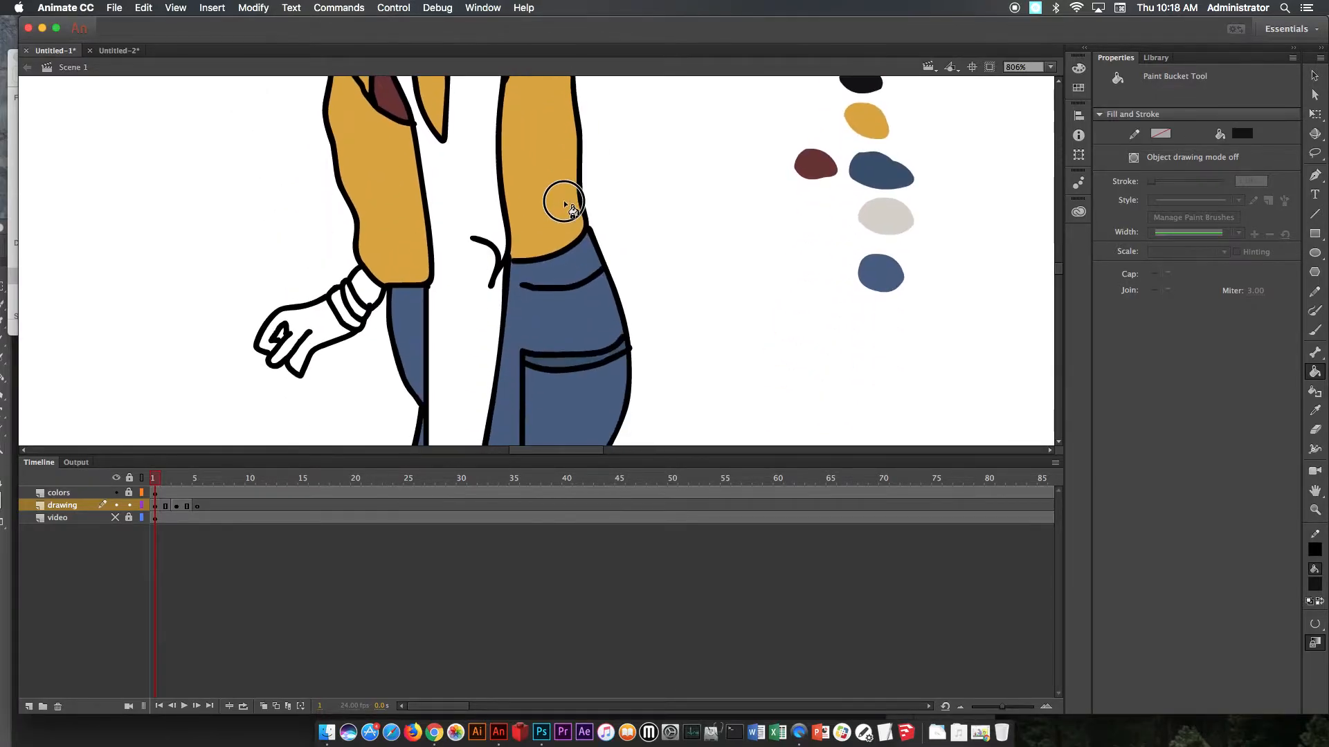
pyautogui.click(1308, 414)
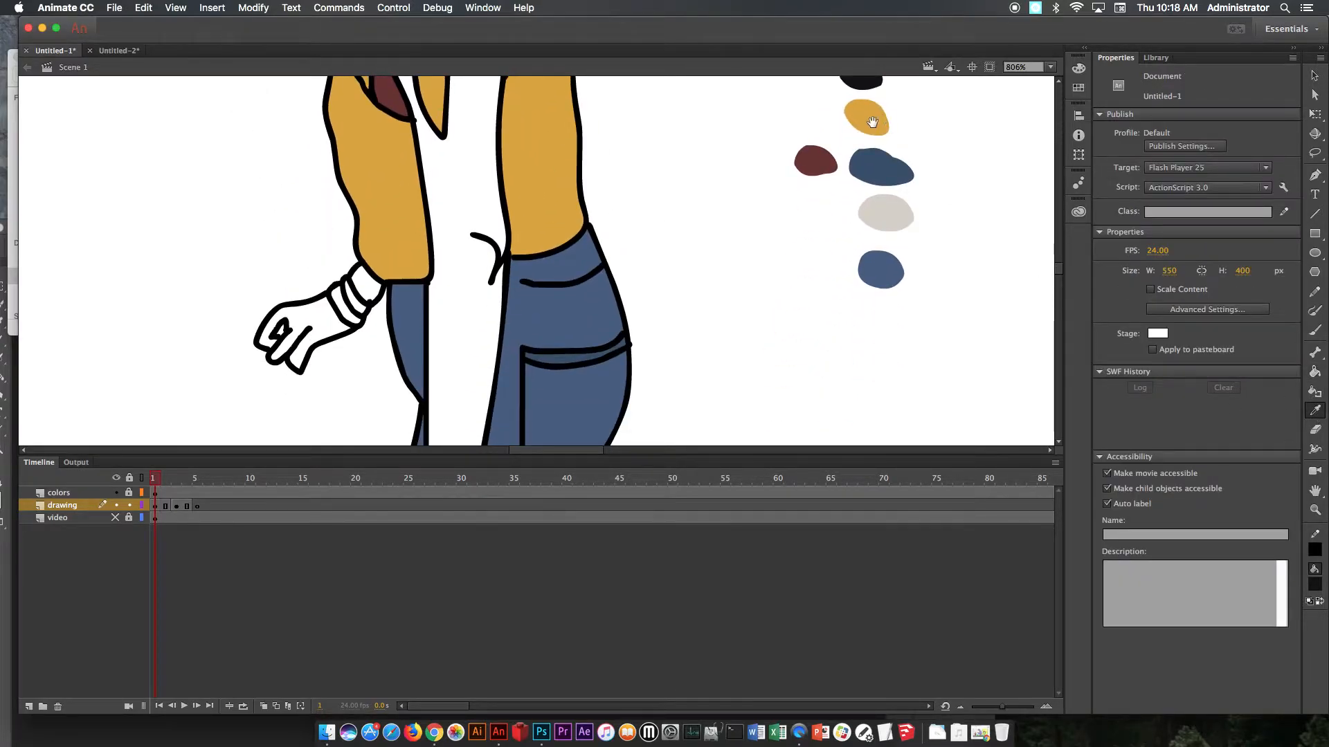
pyautogui.moveTo(874, 122); pyautogui.dragTo(878, 258)
pyautogui.click(835, 155)
pyautogui.click(439, 374)
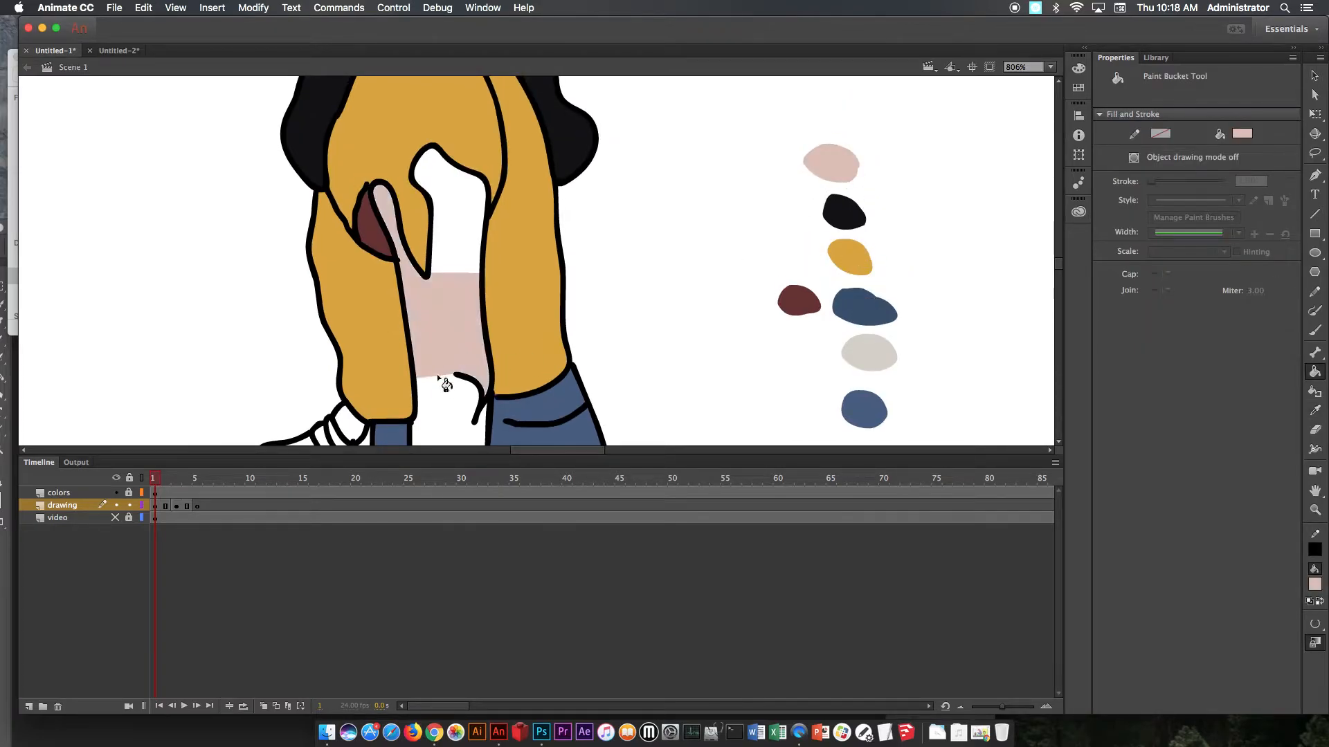
pyautogui.moveTo(438, 371); pyautogui.dragTo(447, 267)
pyautogui.click(460, 139)
pyautogui.click(458, 340)
# - Fill the far wrist, its bracelet bands, the far hand and both ankles with the pale pink skin color
pyautogui.moveTo(415, 369); pyautogui.dragTo(435, 183)
pyautogui.click(387, 135)
pyautogui.click(332, 181)
pyautogui.click(297, 173)
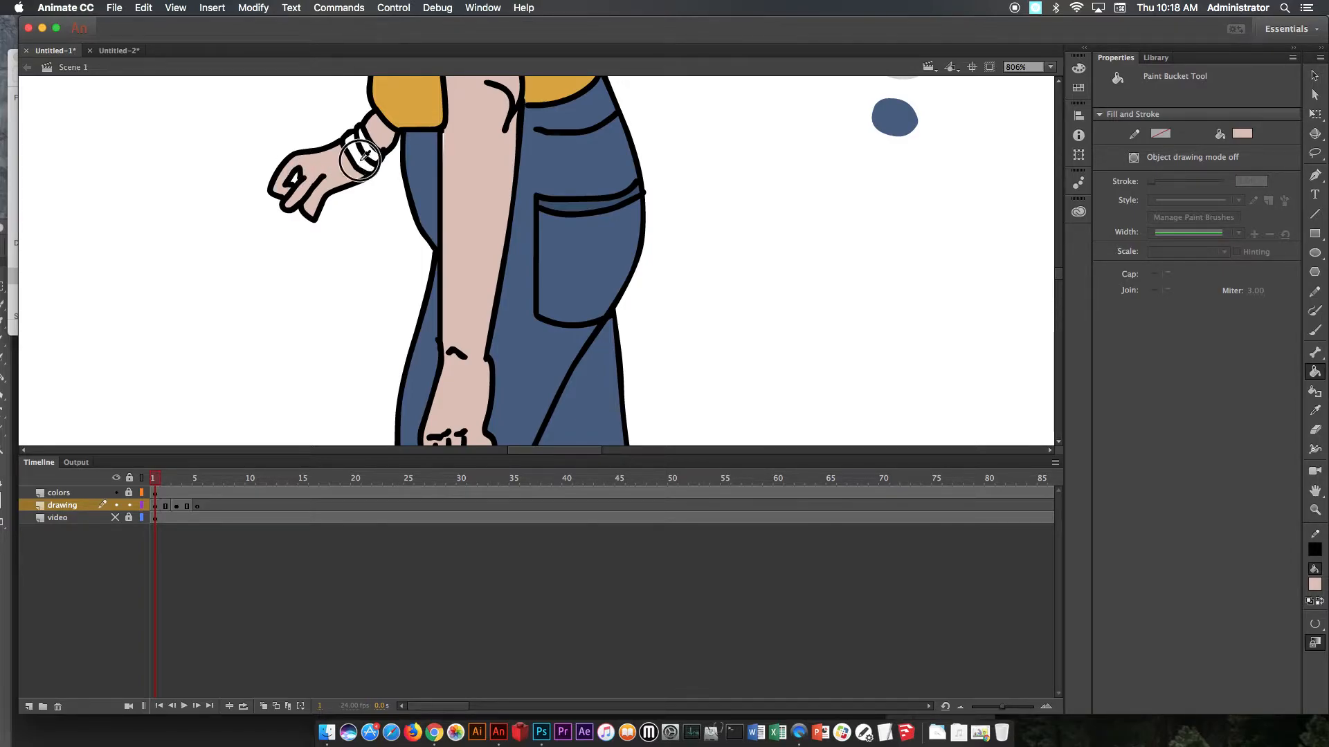
pyautogui.click(380, 157)
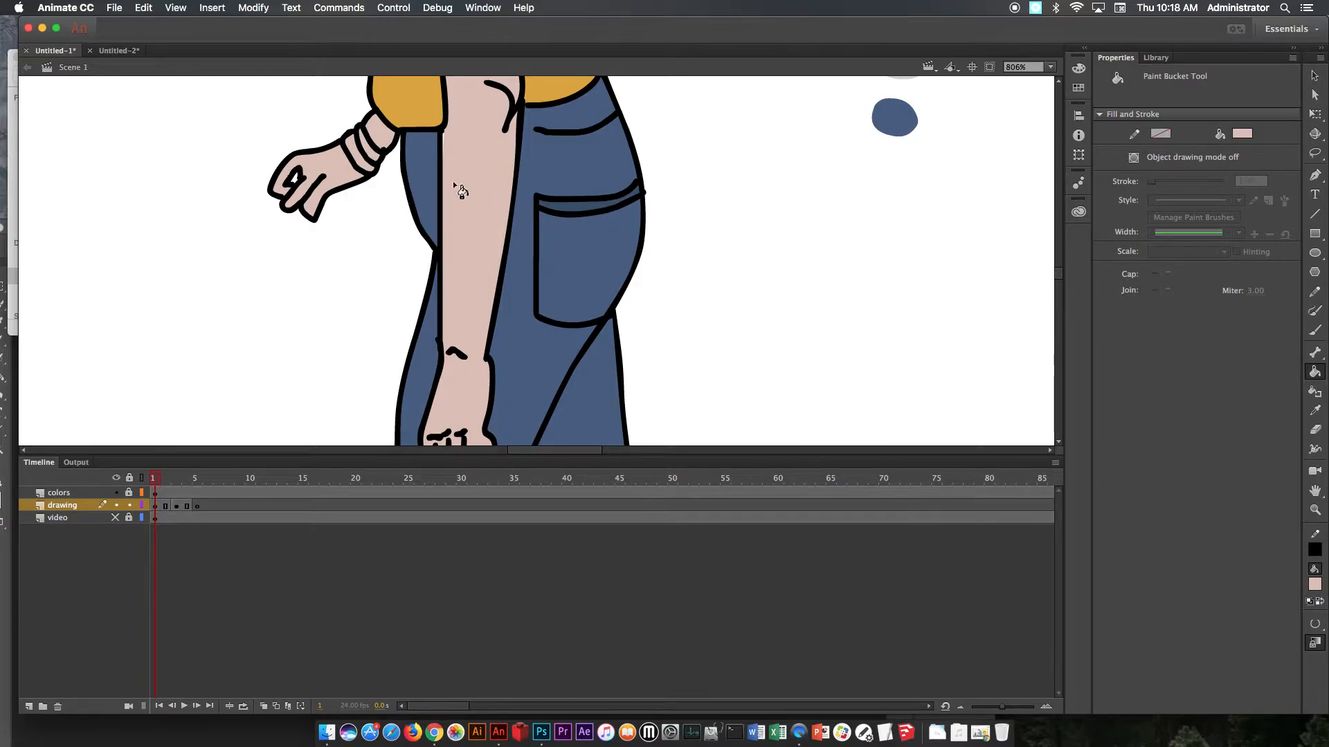
pyautogui.scroll(-10, 485, 239)
pyautogui.click(548, 320)
pyautogui.click(564, 315)
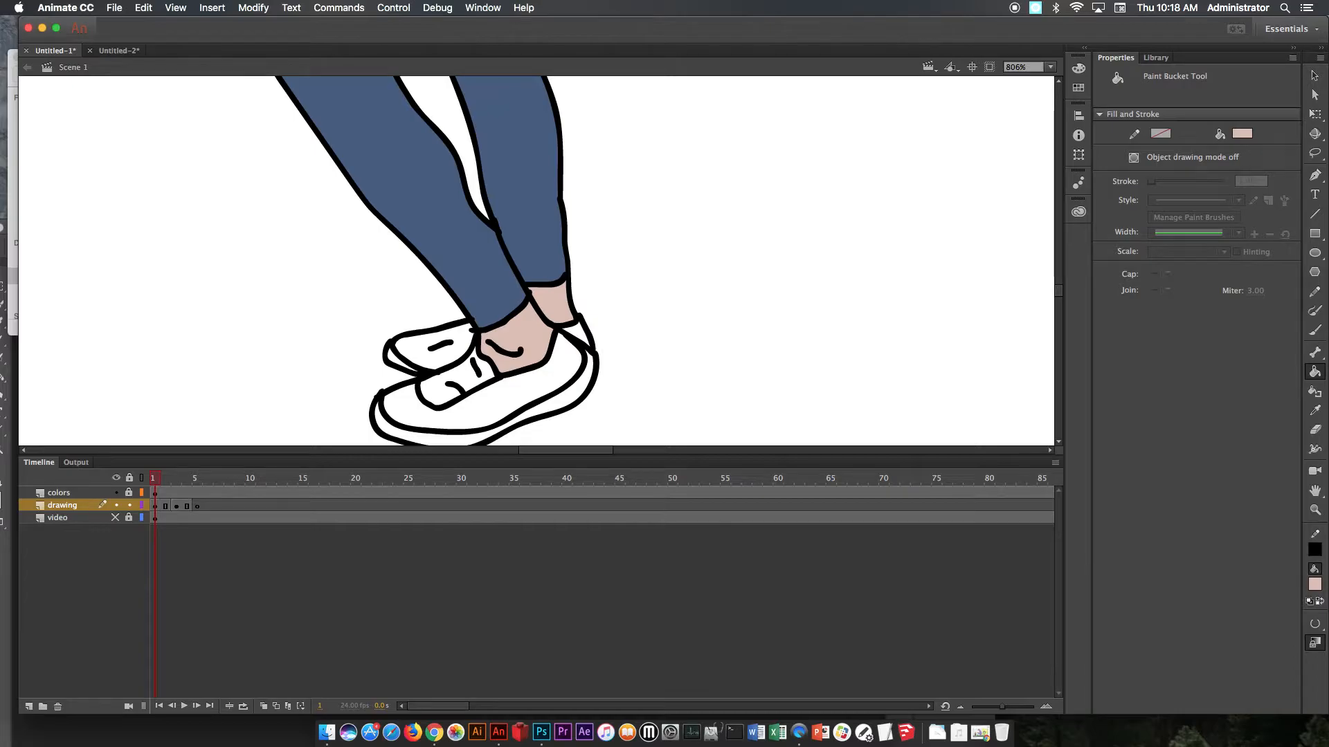
# - Sample the off-white swatch and fill the uppers, heel piece and tongue of both shoes
pyautogui.click(1315, 411)
pyautogui.scroll(10, 955, 247)
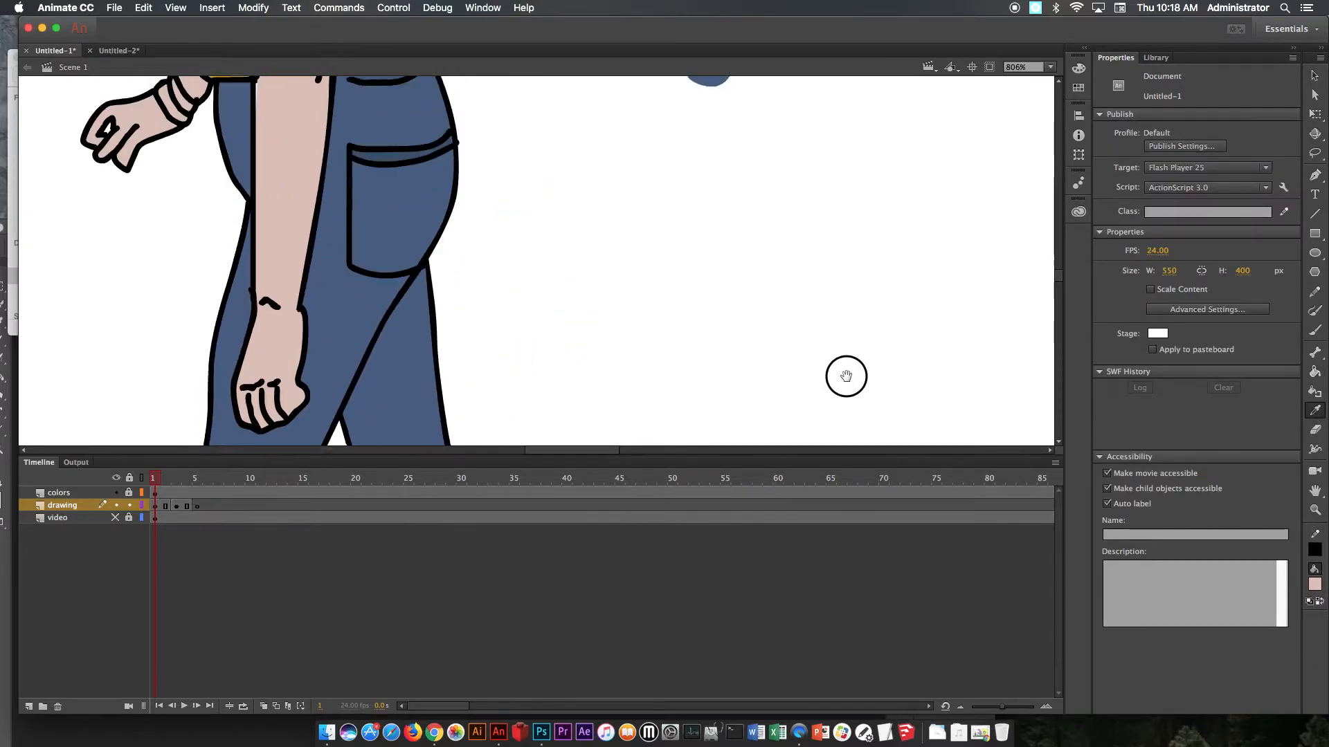
pyautogui.moveTo(780, 236); pyautogui.dragTo(787, 320)
pyautogui.click(700, 280)
pyautogui.moveTo(637, 353); pyautogui.dragTo(775, 195)
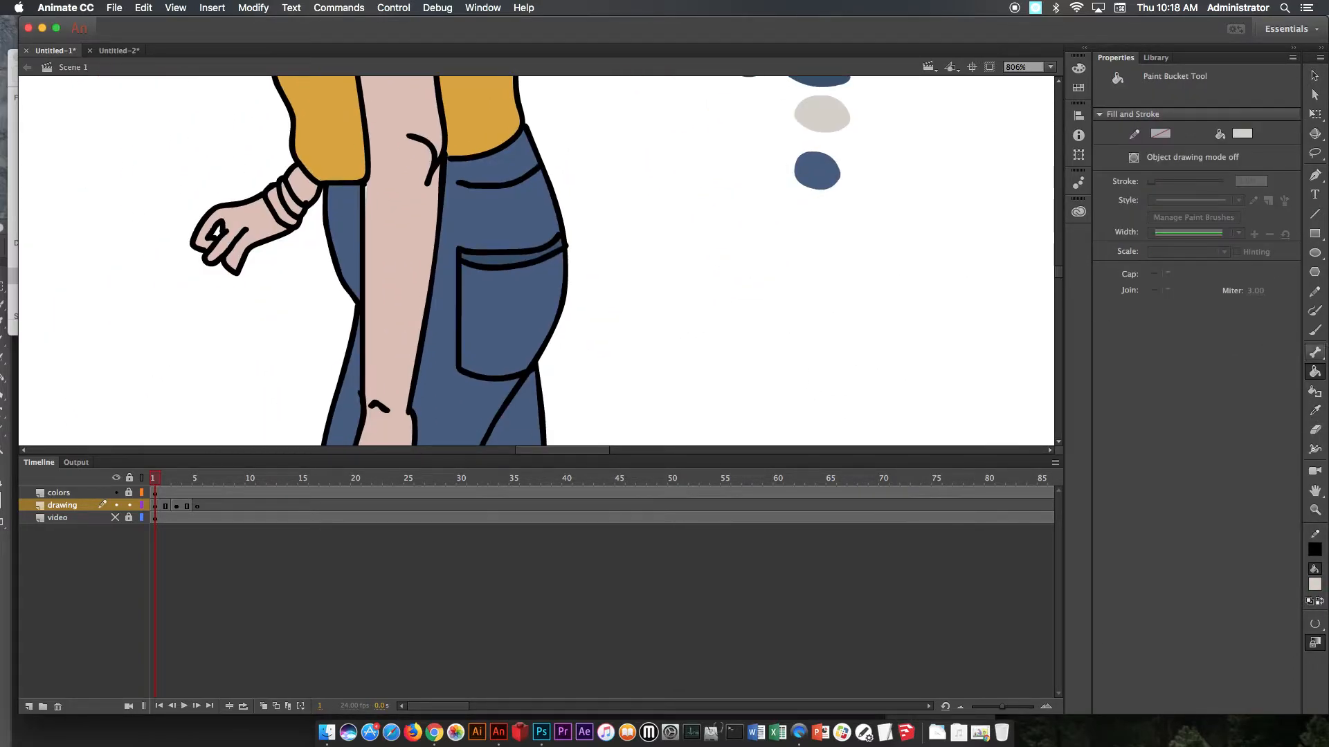
pyautogui.moveTo(623, 385); pyautogui.dragTo(722, 95)
pyautogui.moveTo(718, 409); pyautogui.dragTo(726, 111)
pyautogui.moveTo(726, 341); pyautogui.dragTo(718, 267)
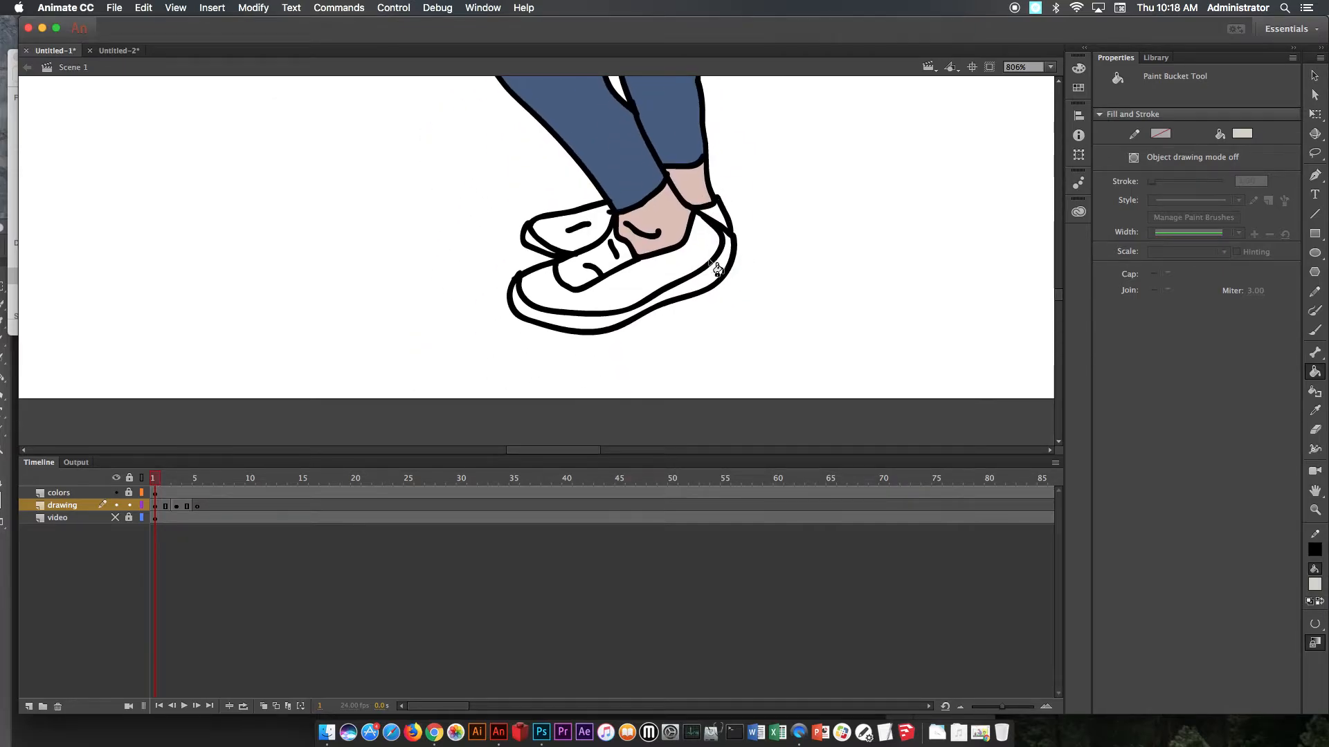
pyautogui.click(712, 240)
pyautogui.click(715, 219)
pyautogui.click(564, 228)
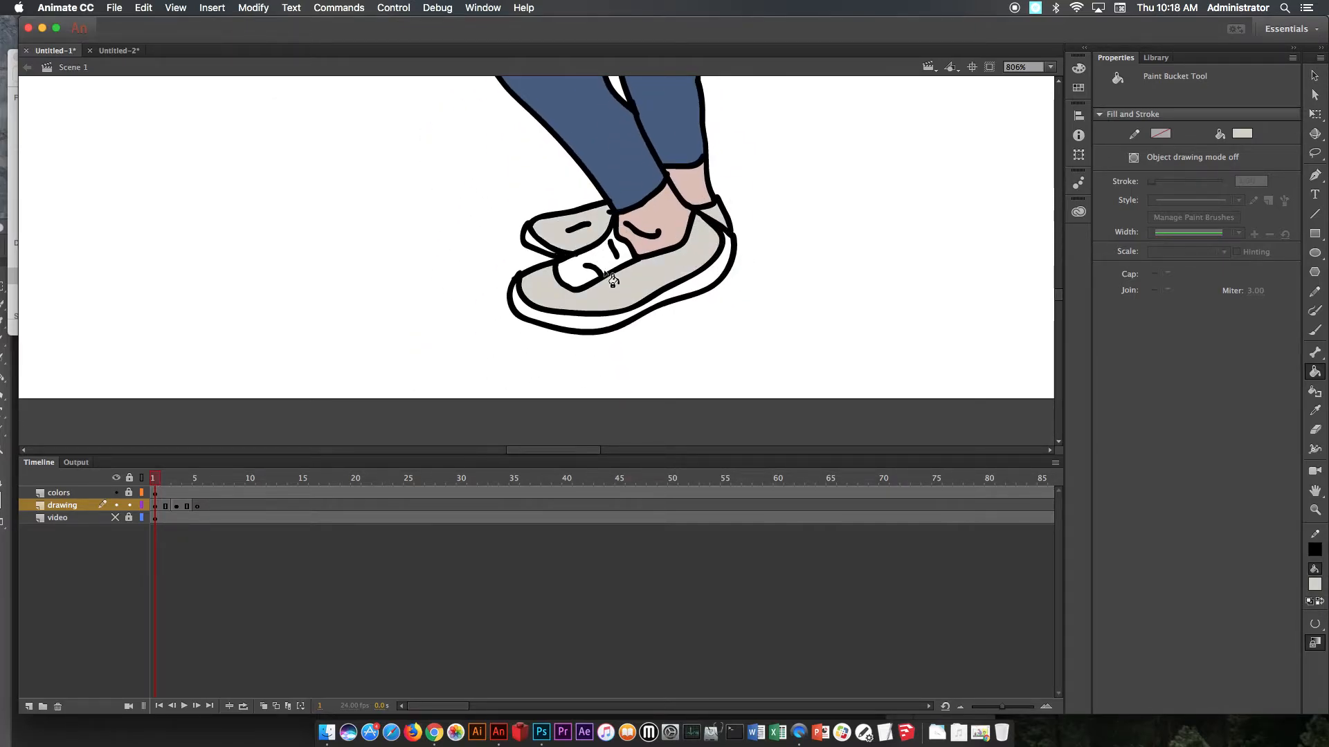
pyautogui.click(621, 266)
# - Set the fill color to red and fill the soles of both shoes
pyautogui.scroll(5, 632, 243)
pyautogui.hscroll(5, 631, 243)
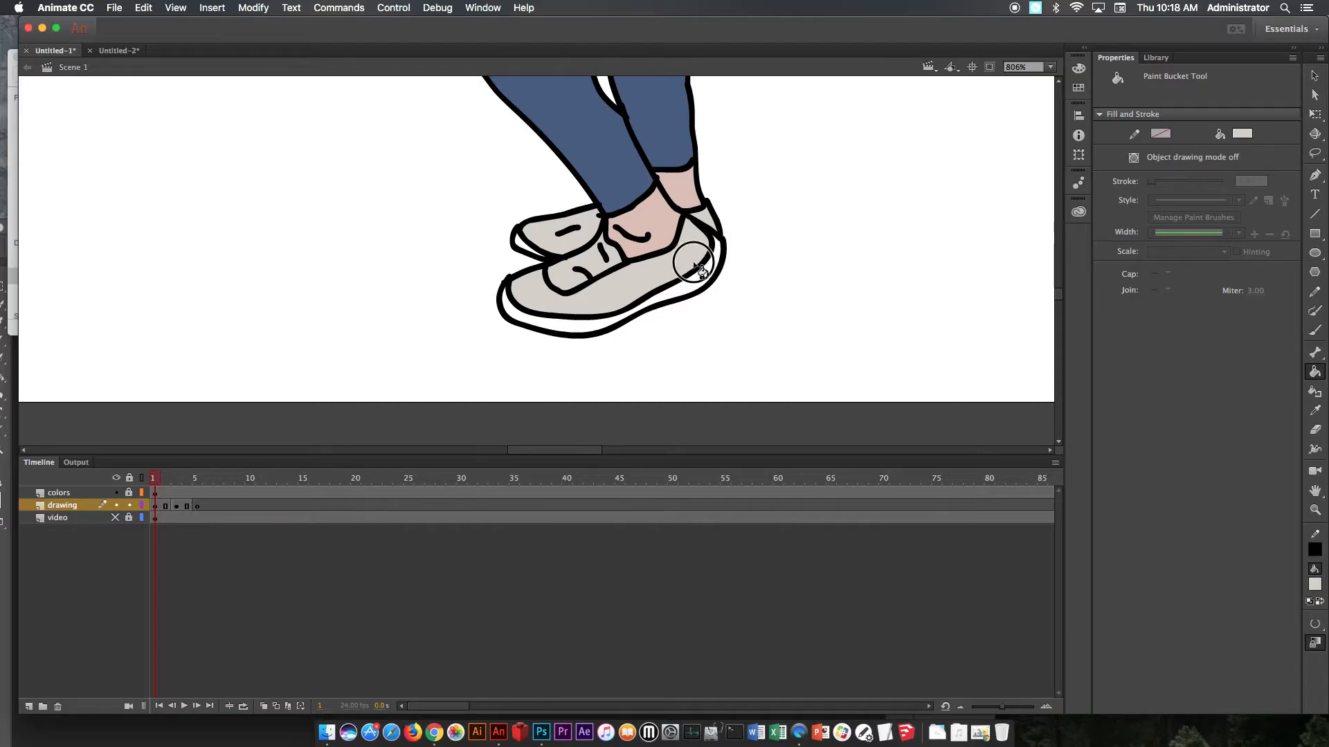
pyautogui.click(1316, 552)
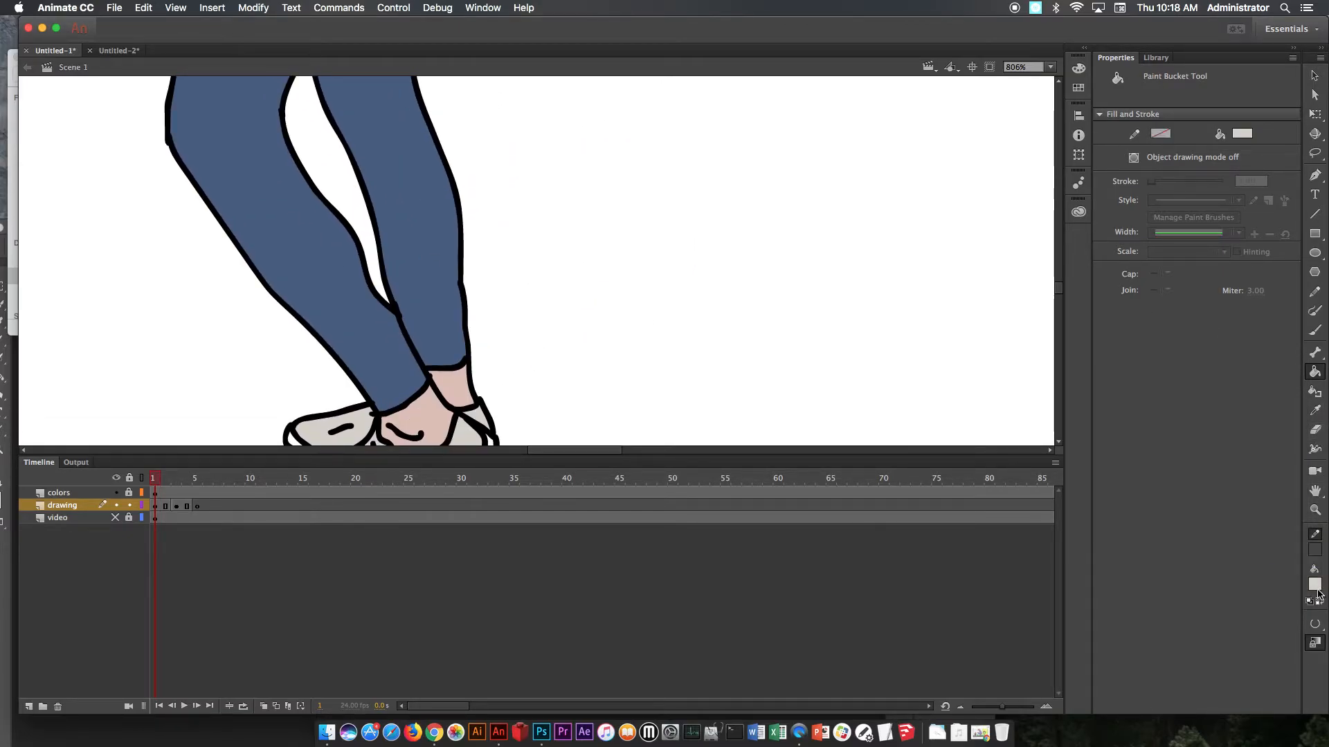
pyautogui.click(1315, 585)
pyautogui.click(1193, 507)
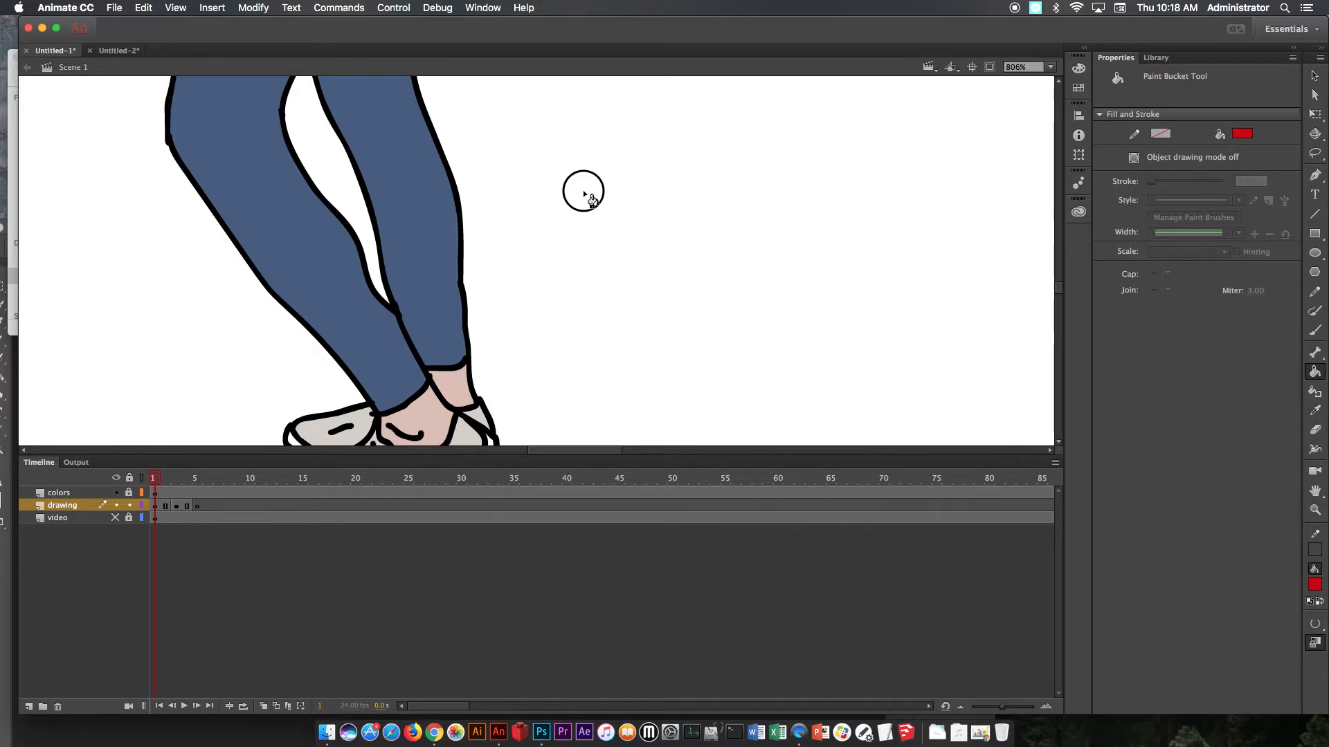
pyautogui.scroll(-5, 645, 223)
pyautogui.hscroll(-3, 645, 223)
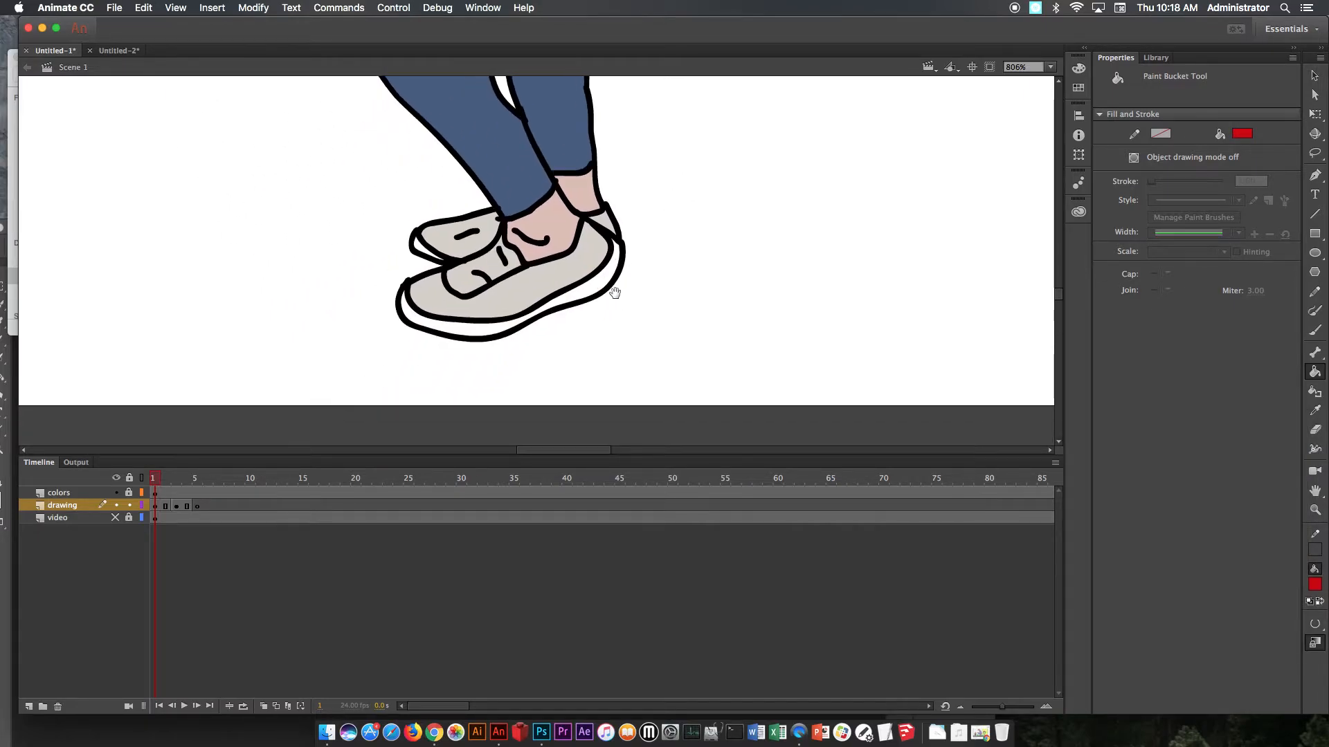
pyautogui.click(612, 285)
pyautogui.click(435, 255)
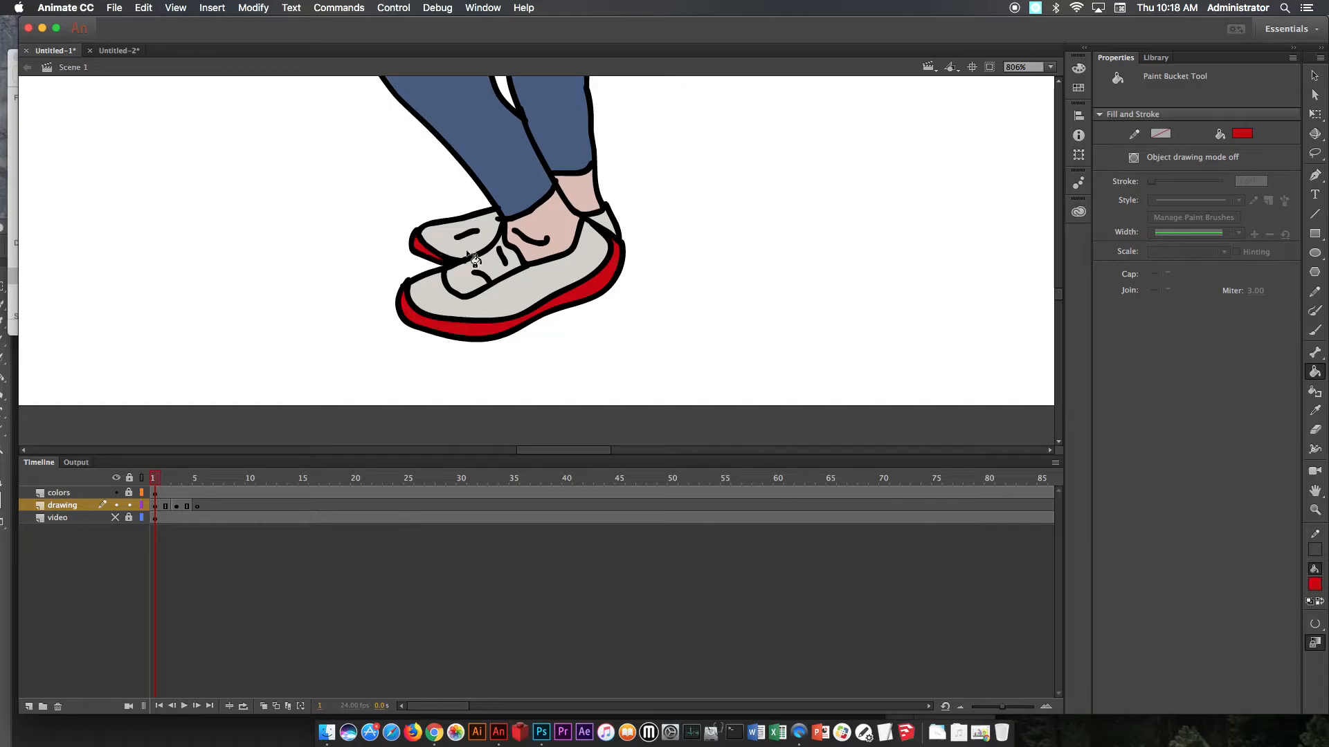
# - Sample the pale pink swatch beside the figure and fill the face and forehead with it
pyautogui.scroll(15, 640, 206)
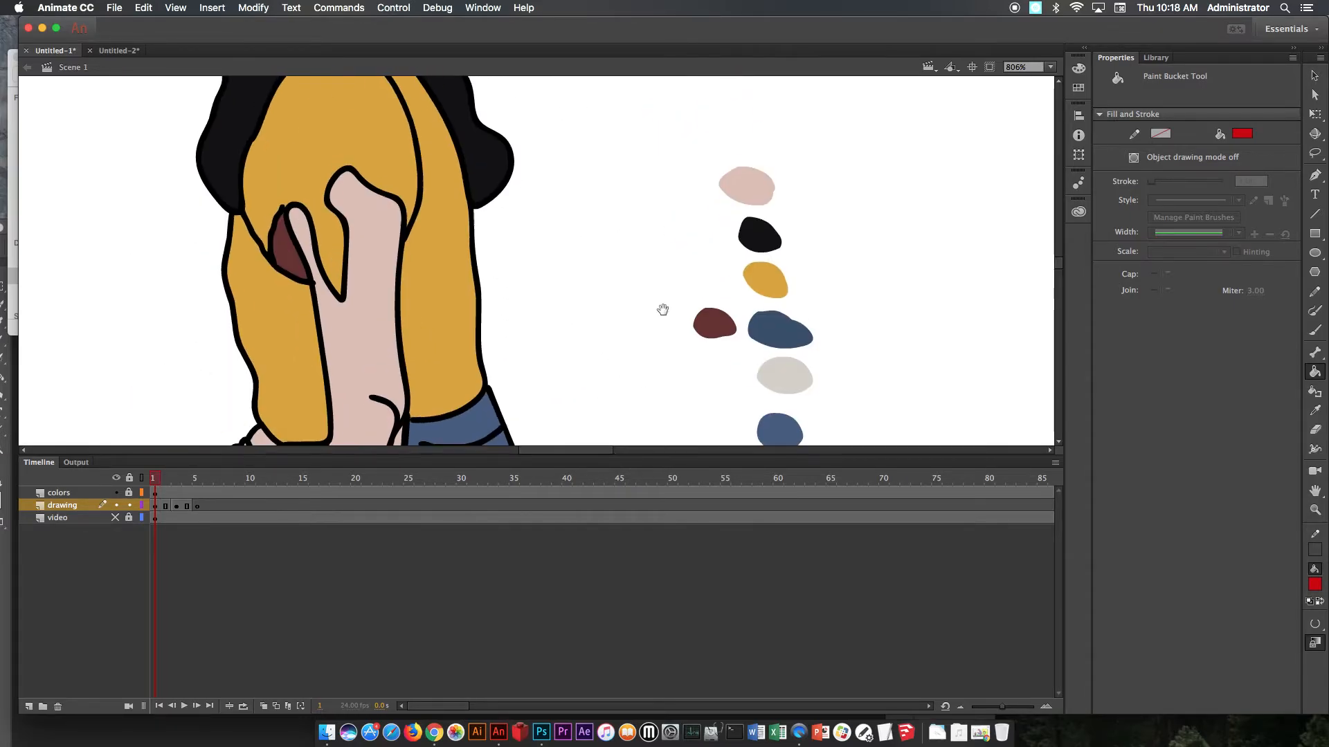
pyautogui.scroll(2, 664, 356)
pyautogui.scroll(-5, 675, 276)
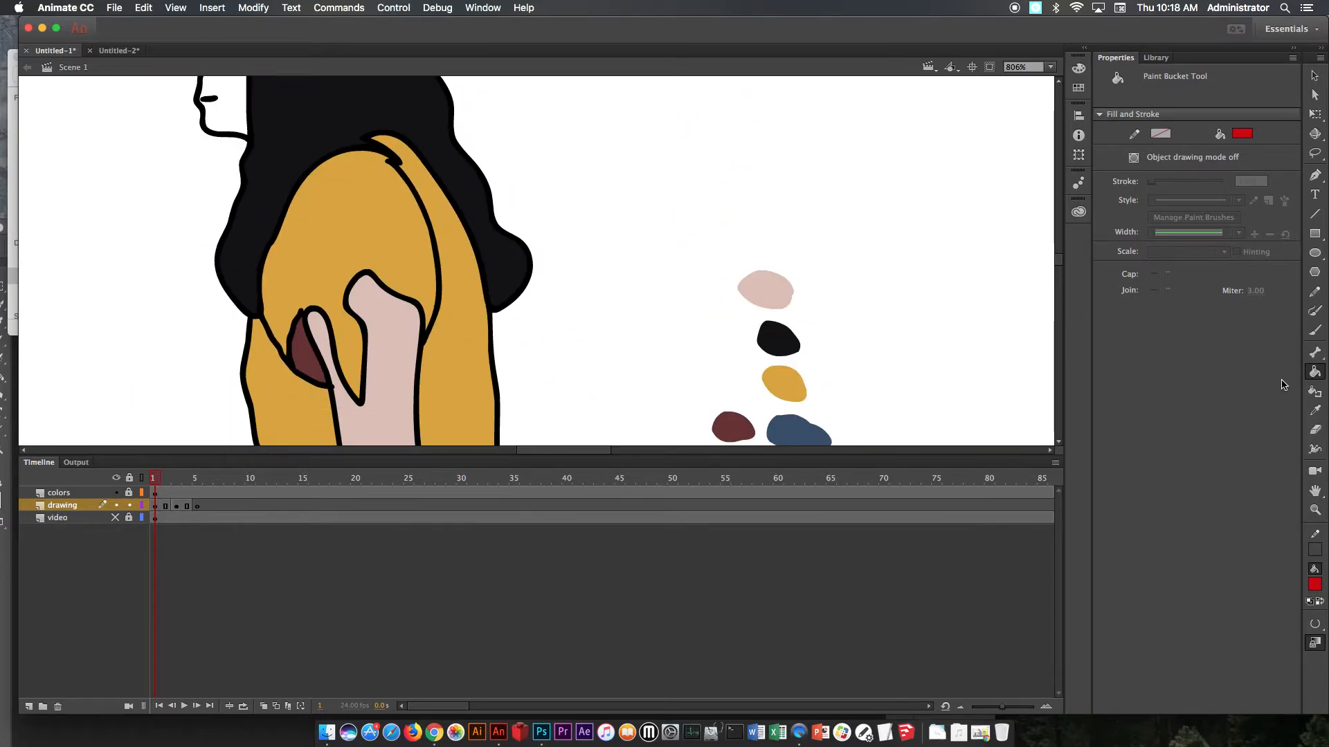
pyautogui.click(1315, 411)
pyautogui.click(764, 294)
pyautogui.scroll(6, 239, 120)
pyautogui.click(308, 212)
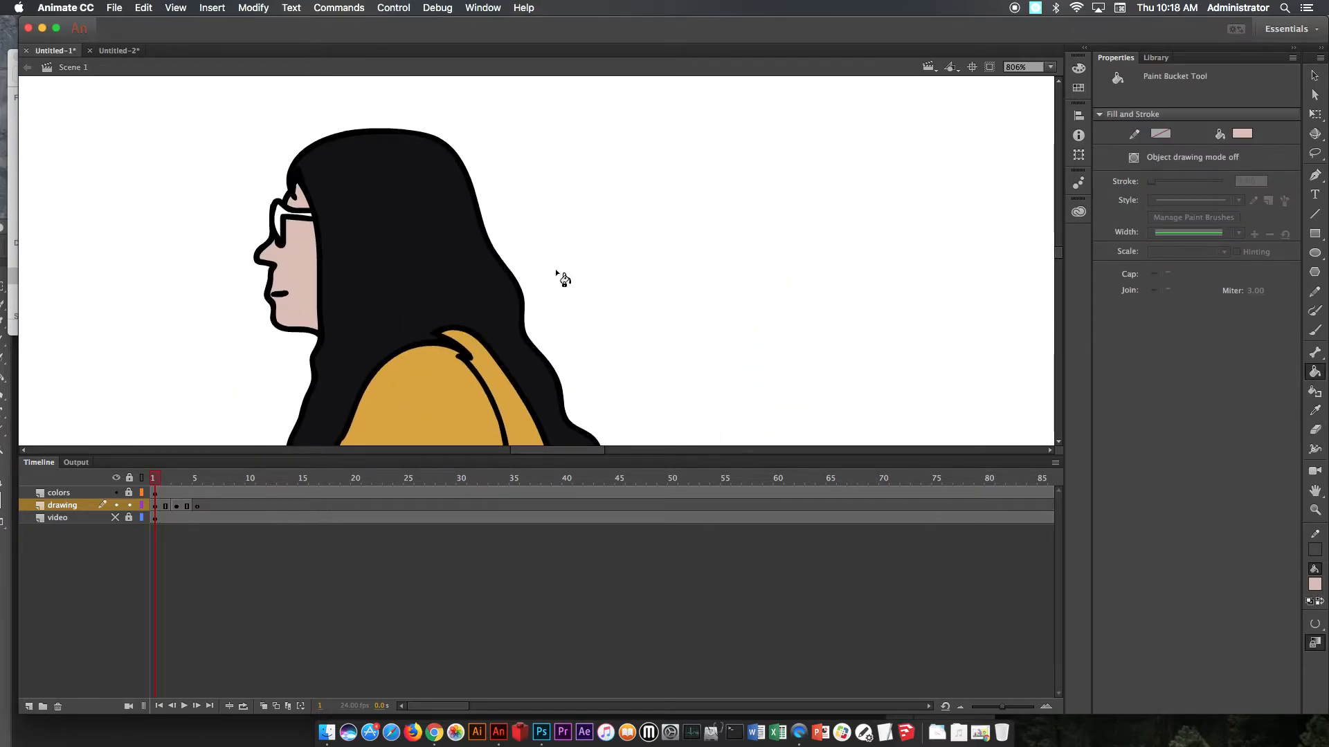
# - Set the fill color to orange and fill the frame and temple of the glasses
pyautogui.click(1315, 587)
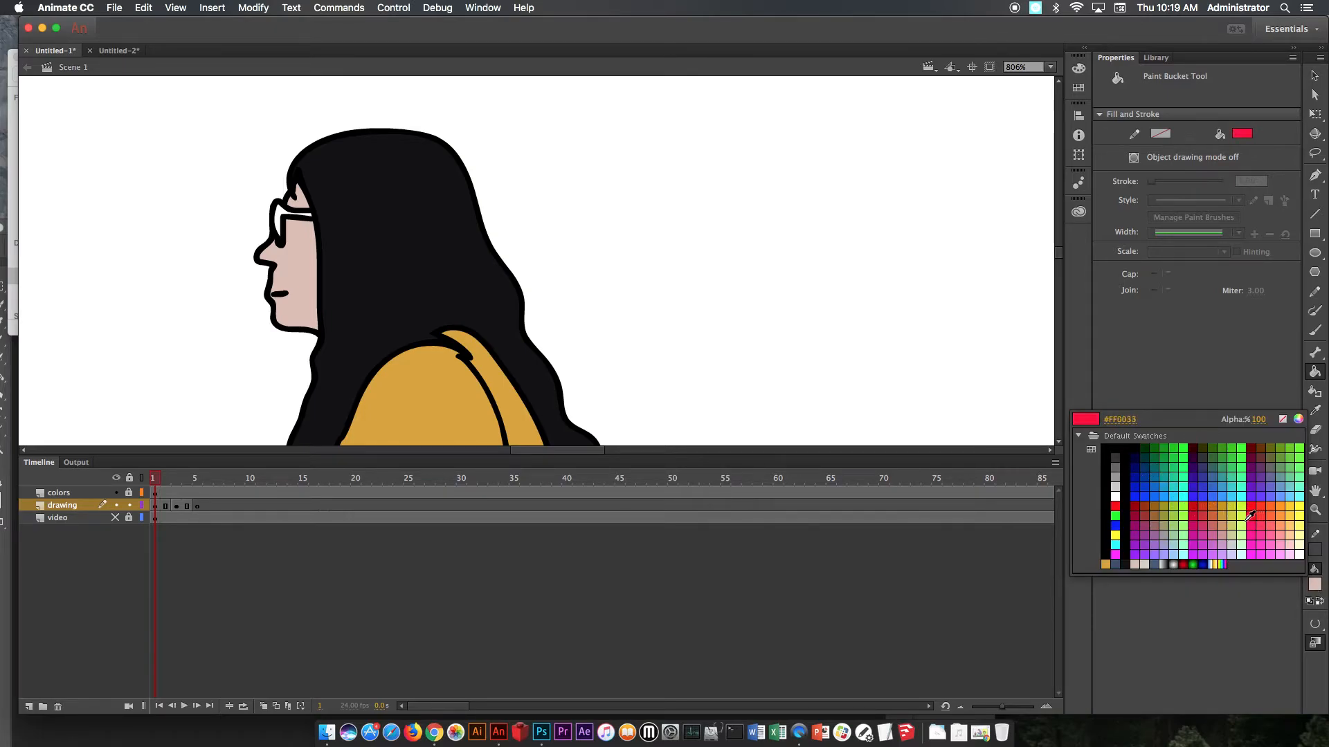
pyautogui.click(1211, 510)
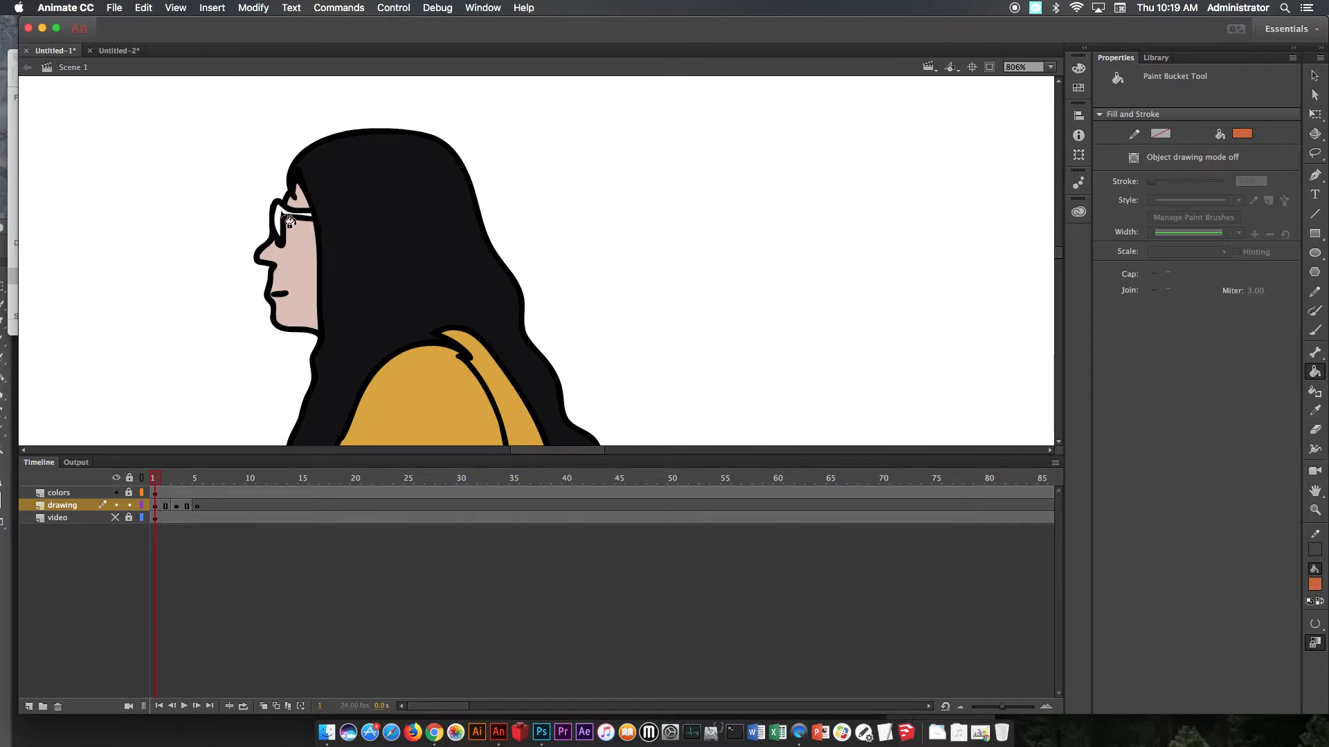
pyautogui.keyDown('alt'); pyautogui.keyDown('super'); pyautogui.click(581, 313); pyautogui.keyUp('super'); pyautogui.keyUp('alt')
pyautogui.keyDown('alt'); pyautogui.keyDown('super'); pyautogui.click(578, 308); pyautogui.keyUp('super'); pyautogui.keyUp('alt')
pyautogui.keyDown('alt'); pyautogui.keyDown('super'); pyautogui.click(590, 314); pyautogui.keyUp('super'); pyautogui.keyUp('alt')
pyautogui.keyDown('alt'); pyautogui.keyDown('super'); pyautogui.click(563, 330); pyautogui.keyUp('super'); pyautogui.keyUp('alt')
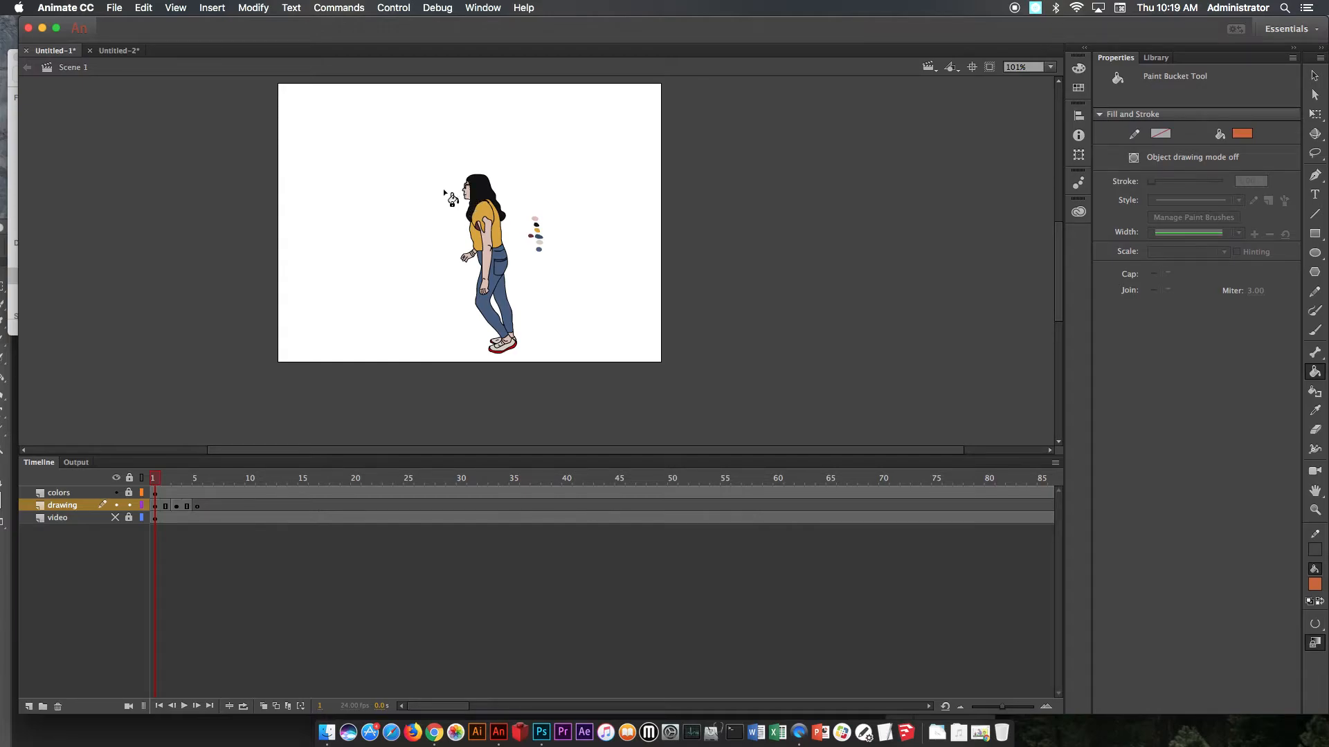
pyautogui.moveTo(453, 182); pyautogui.dragTo(509, 224)
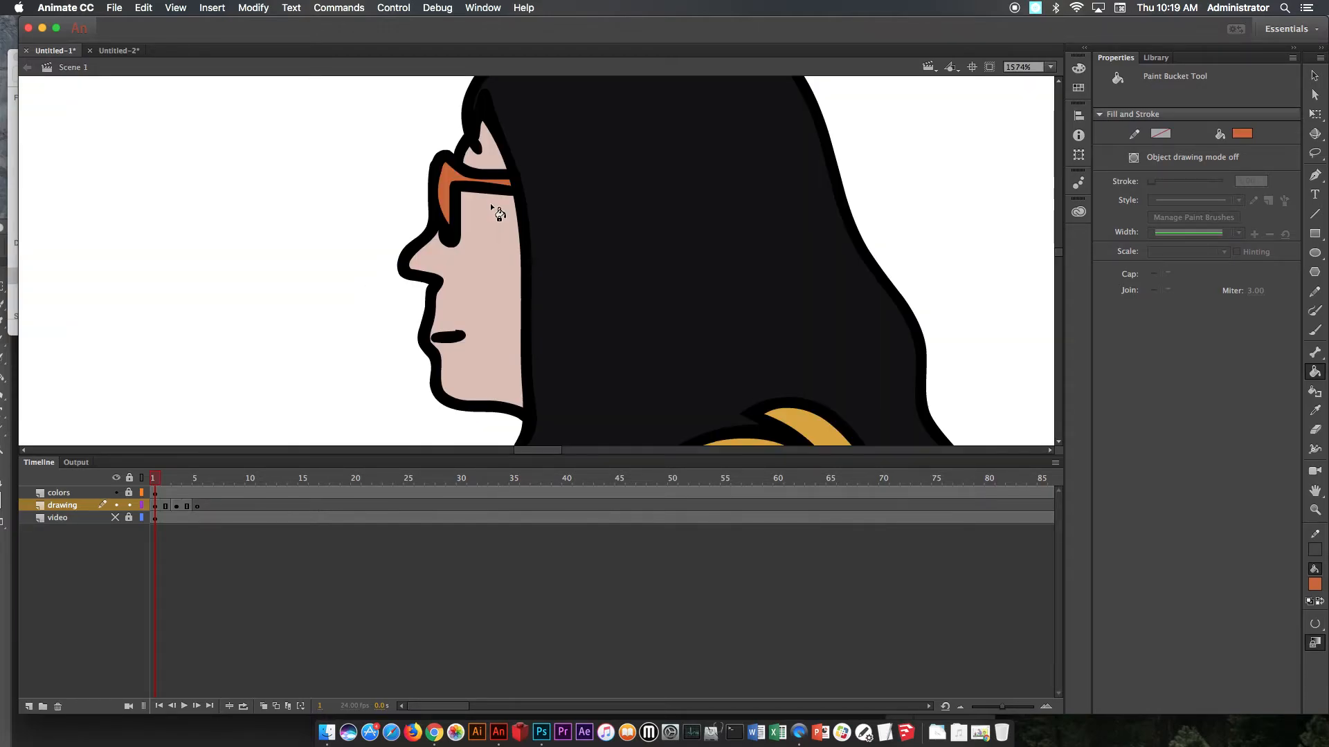
# - Hide the colors layer with the swatches and scrub the timeline back to frame 1
pyautogui.press('super+minus')
pyautogui.press('super+minus')
pyautogui.press('super+minus')
pyautogui.press('super+minus')
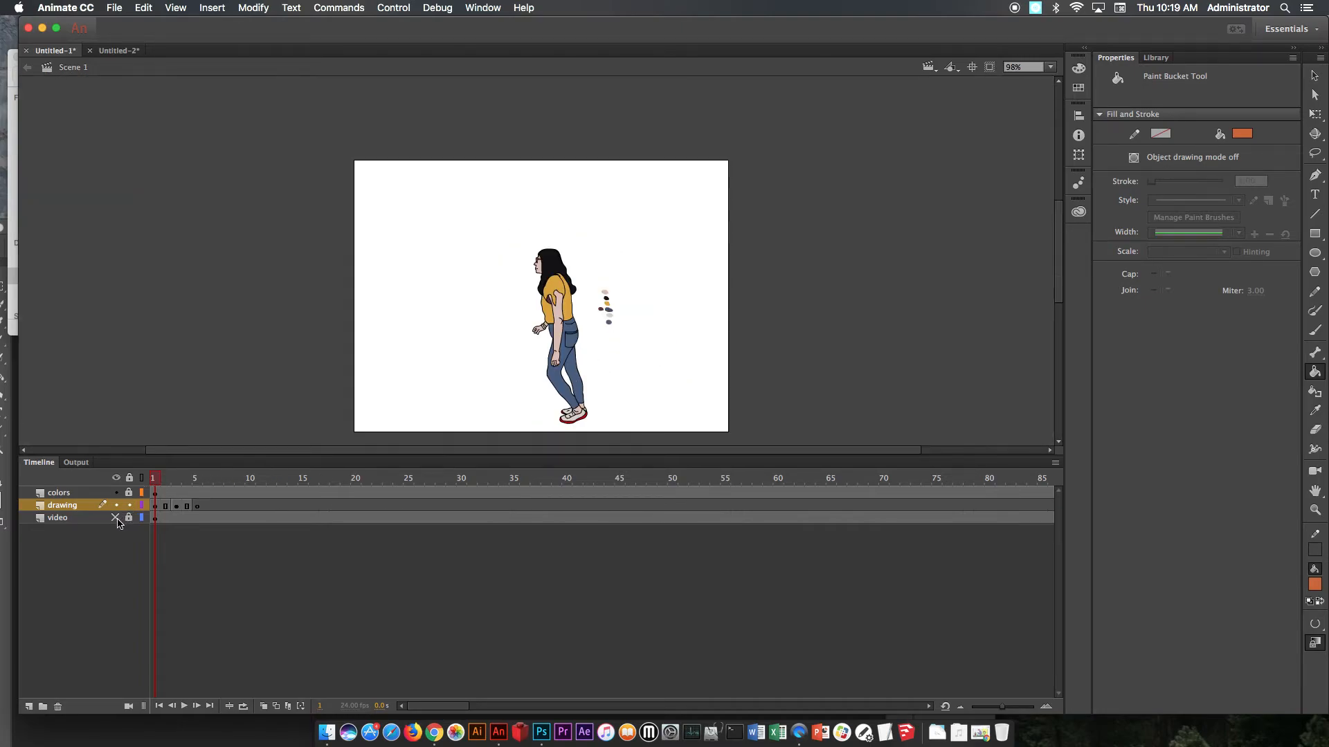
pyautogui.click(116, 492)
pyautogui.moveTo(155, 478); pyautogui.dragTo(104, 479)
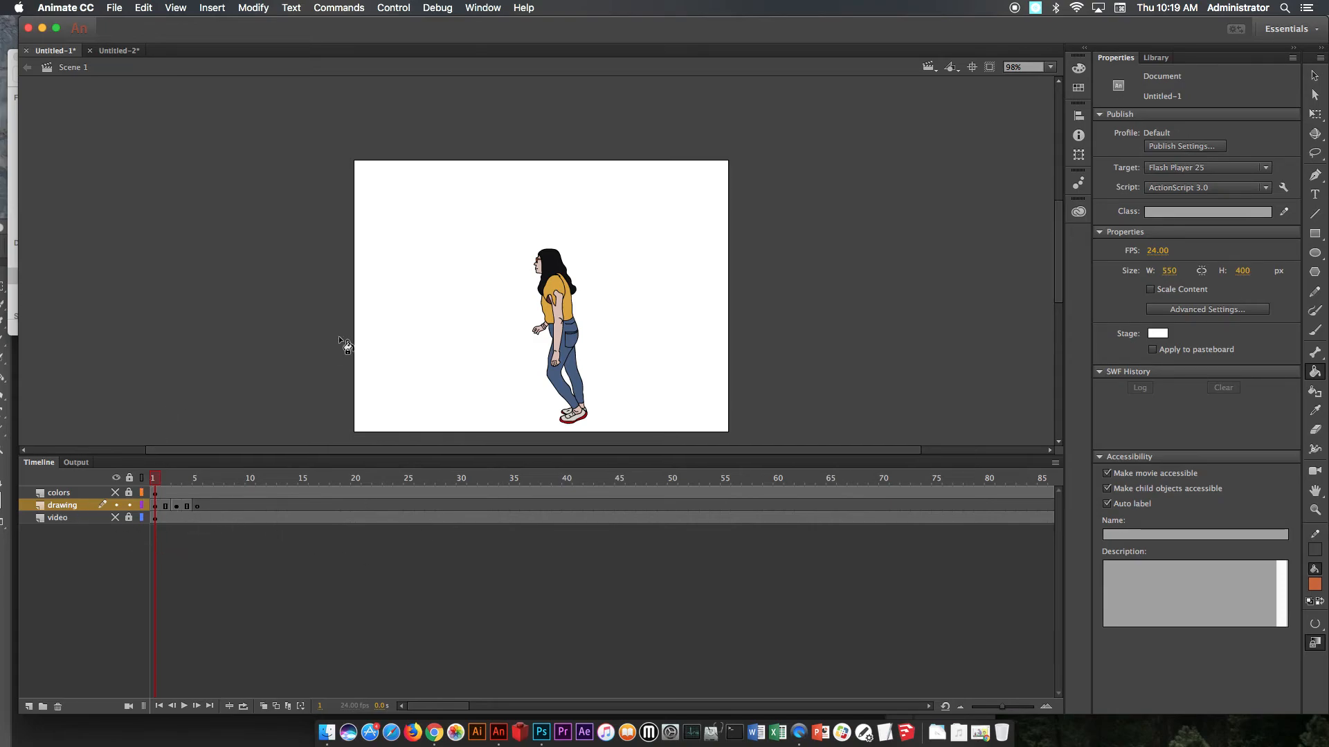
# - Bring up the export options for the animation
pyautogui.click(115, 8)
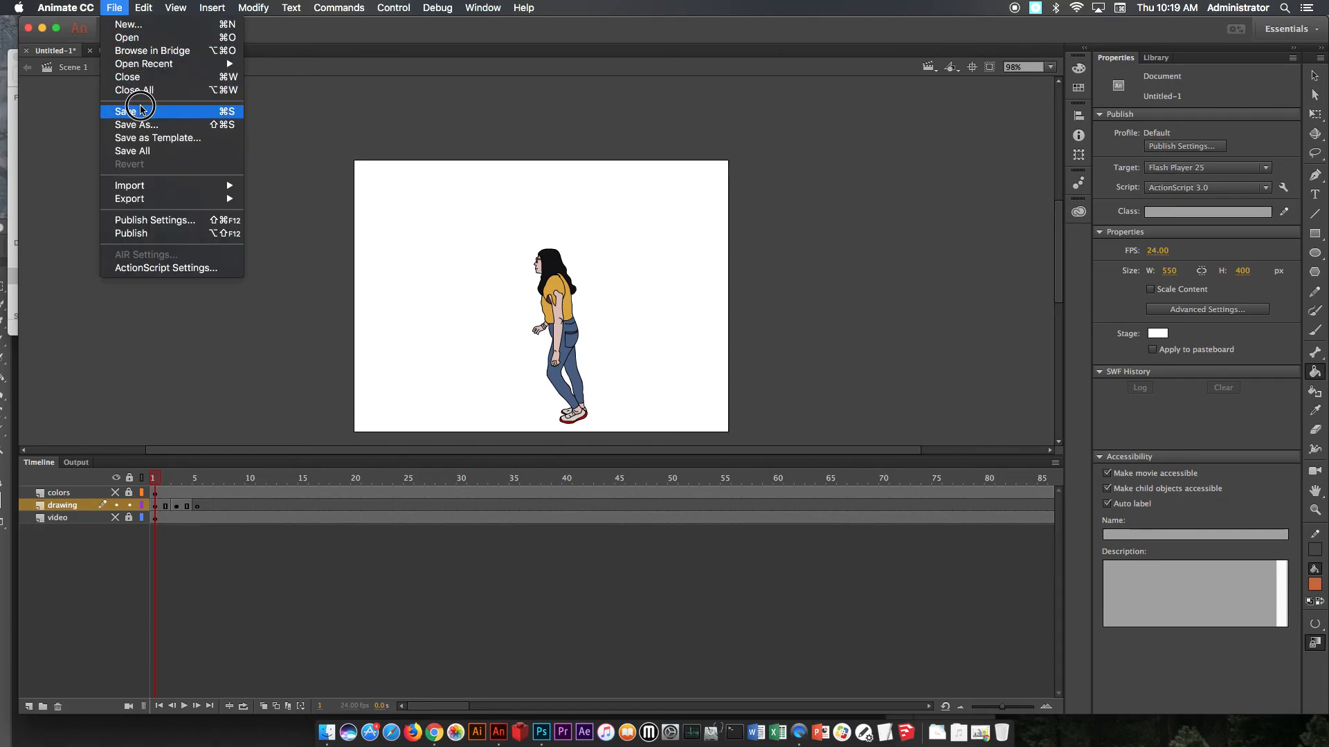
pyautogui.moveTo(170, 200)
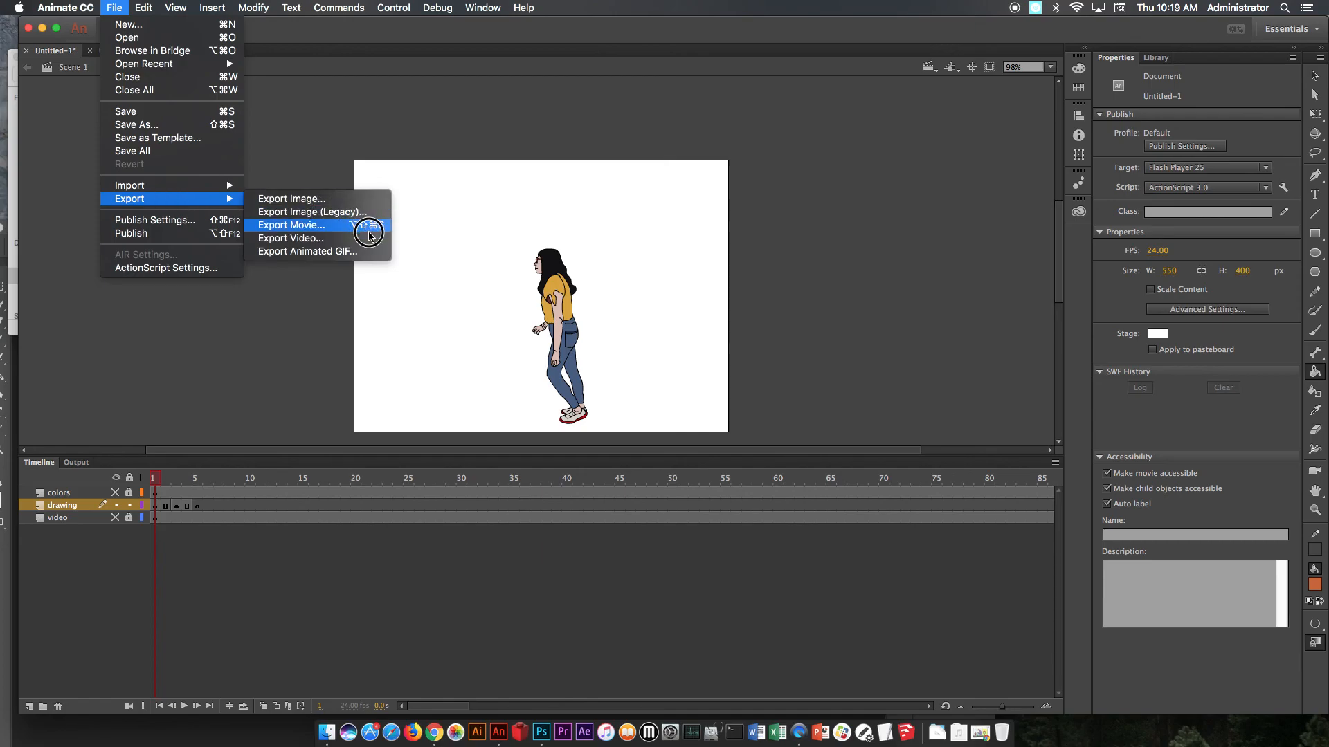